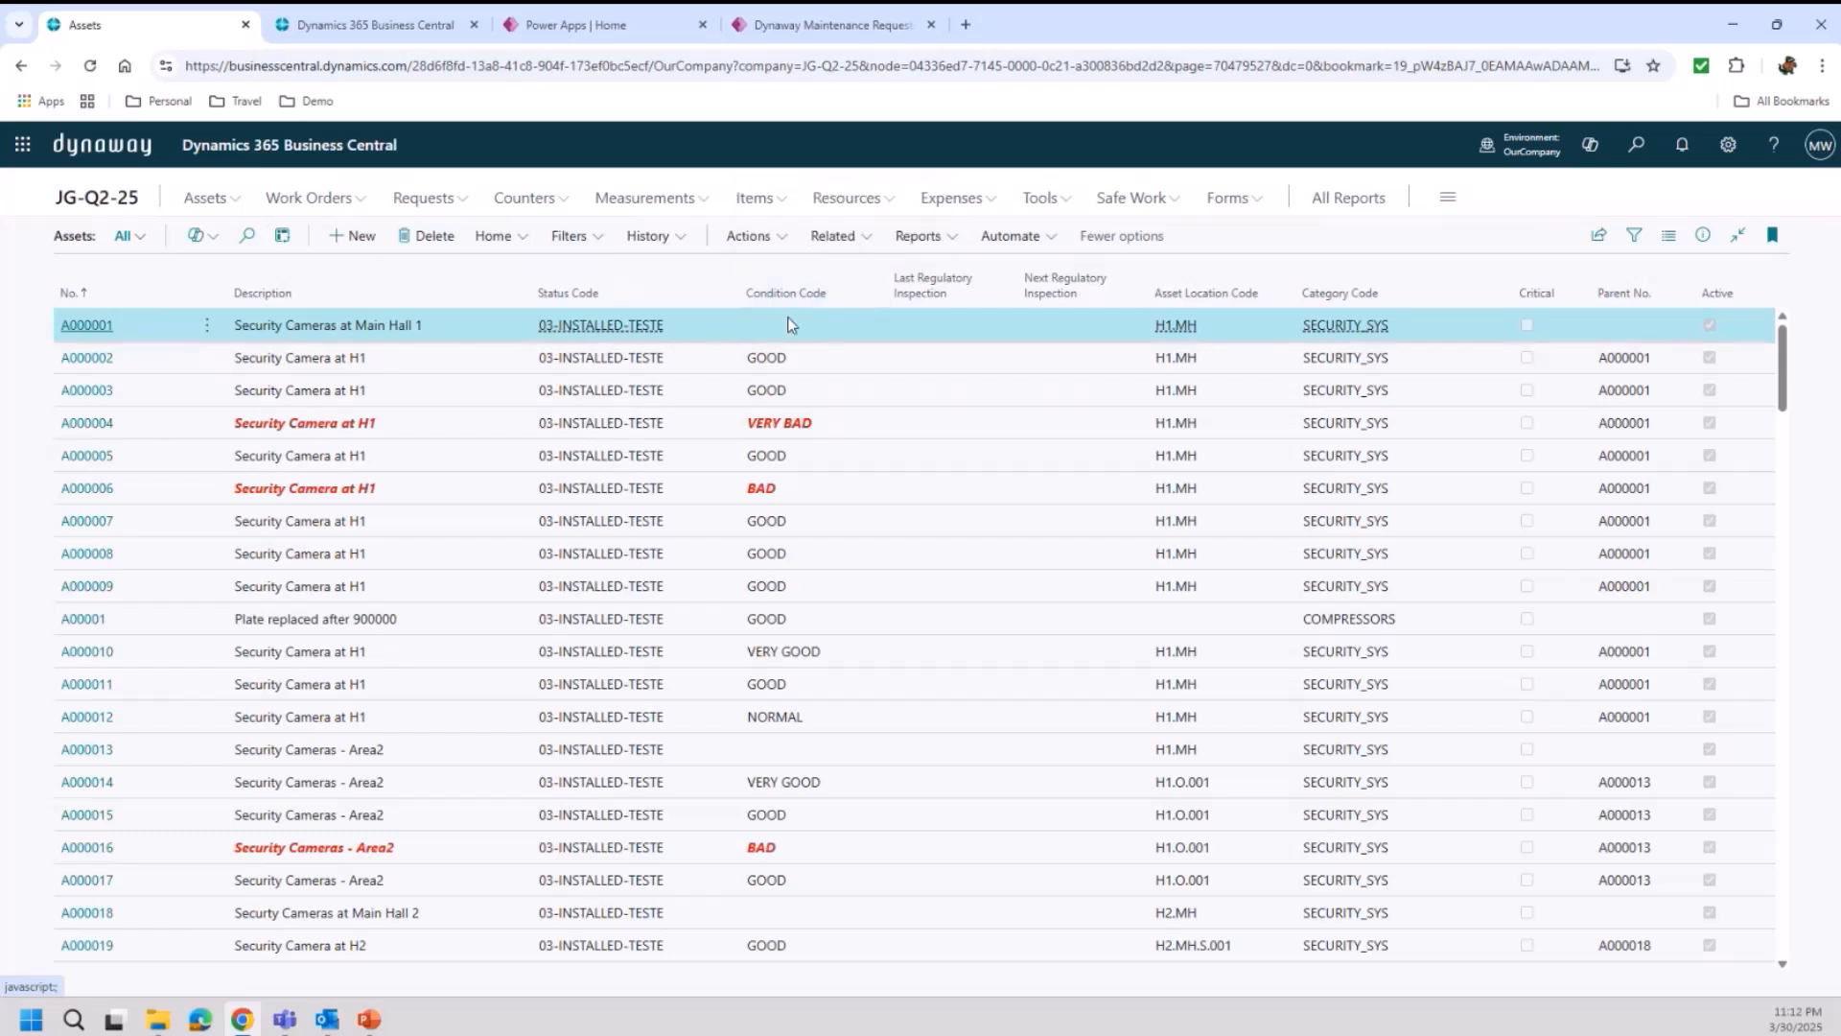
Open the Assets Tree and expand Conveyor Systems at H1, asset A000044, its Transmission Gear Unit and its Documents
left_click(201, 206)
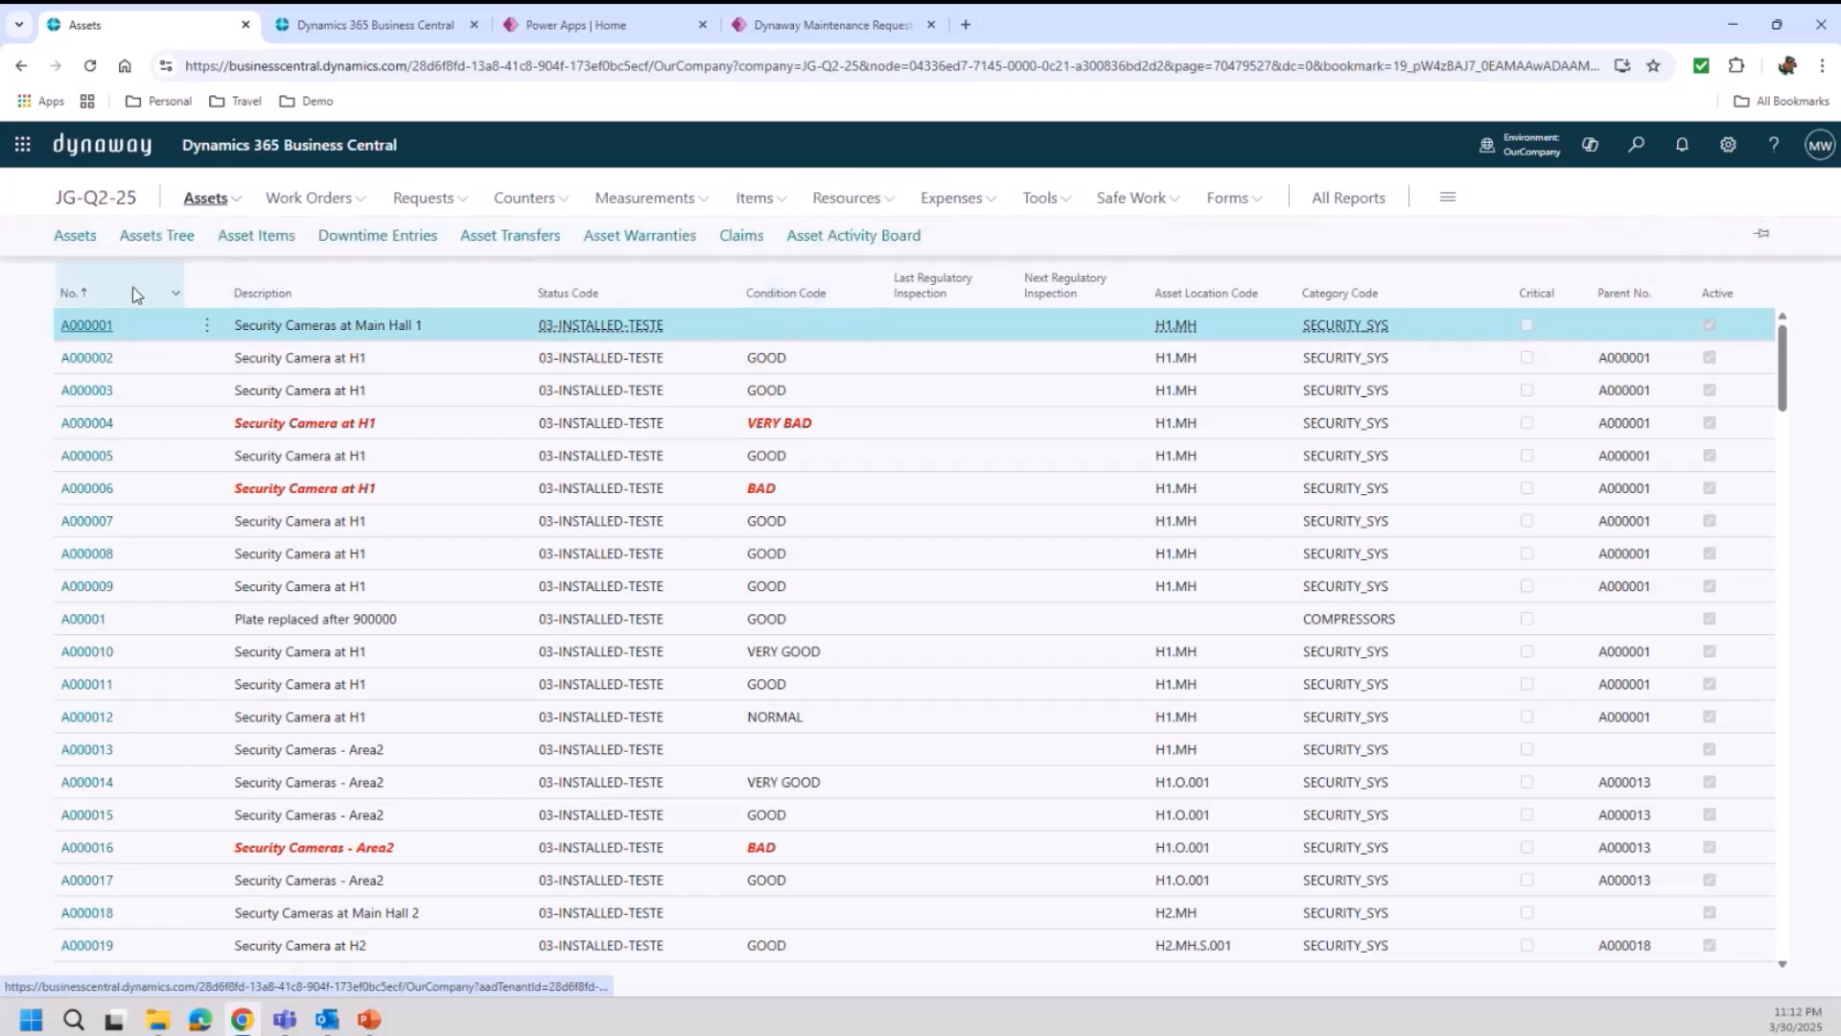
left_click(153, 236)
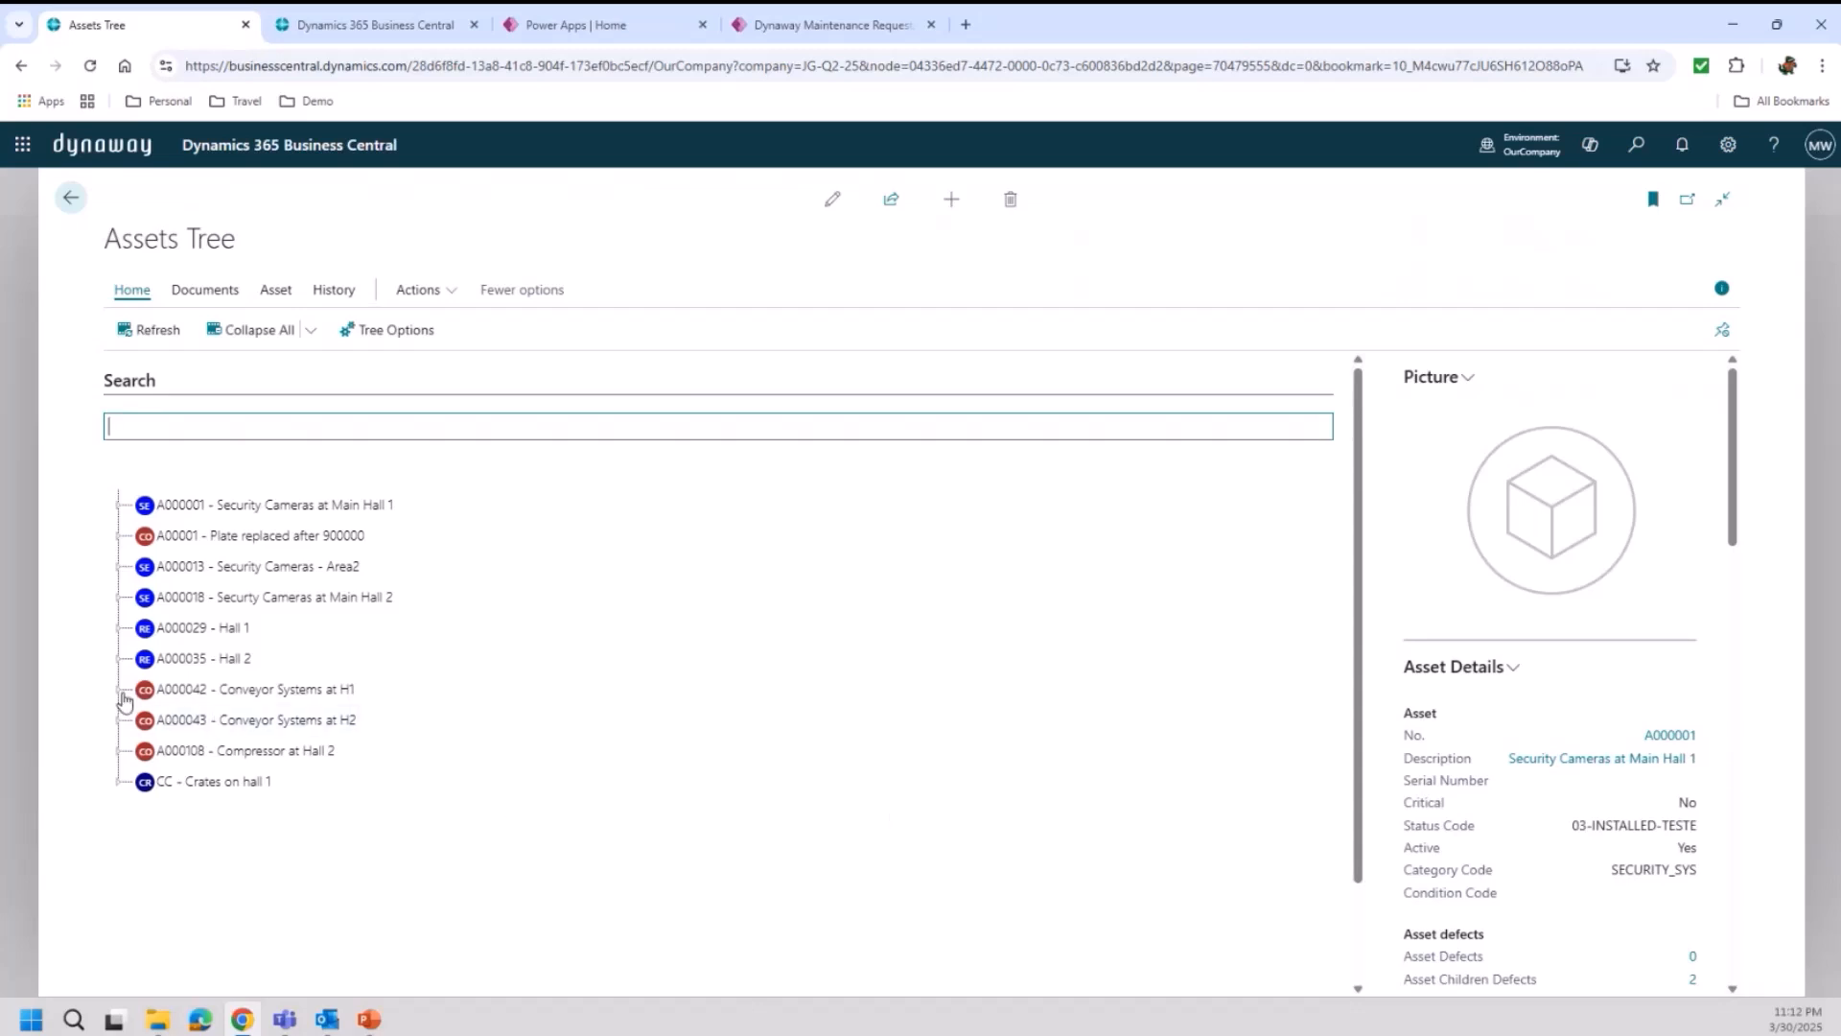
left_click(120, 690)
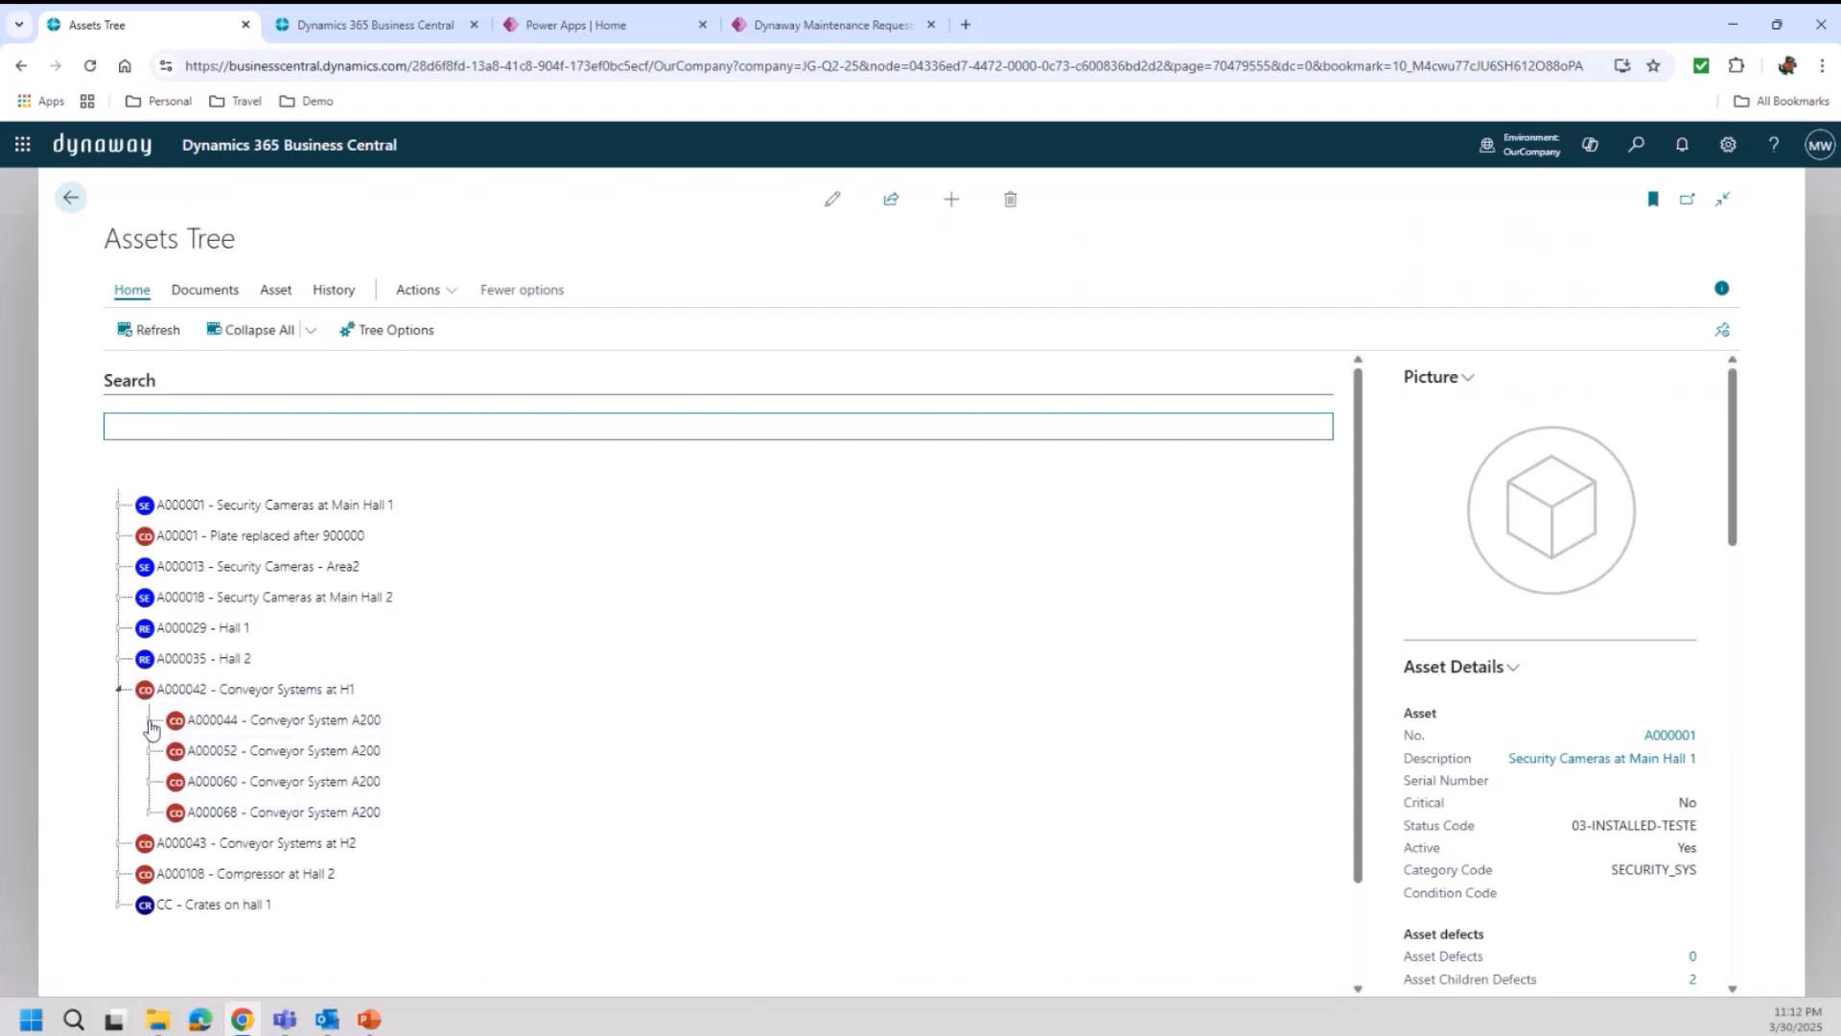
left_click(150, 727)
scroll(527, 733, "down", 2)
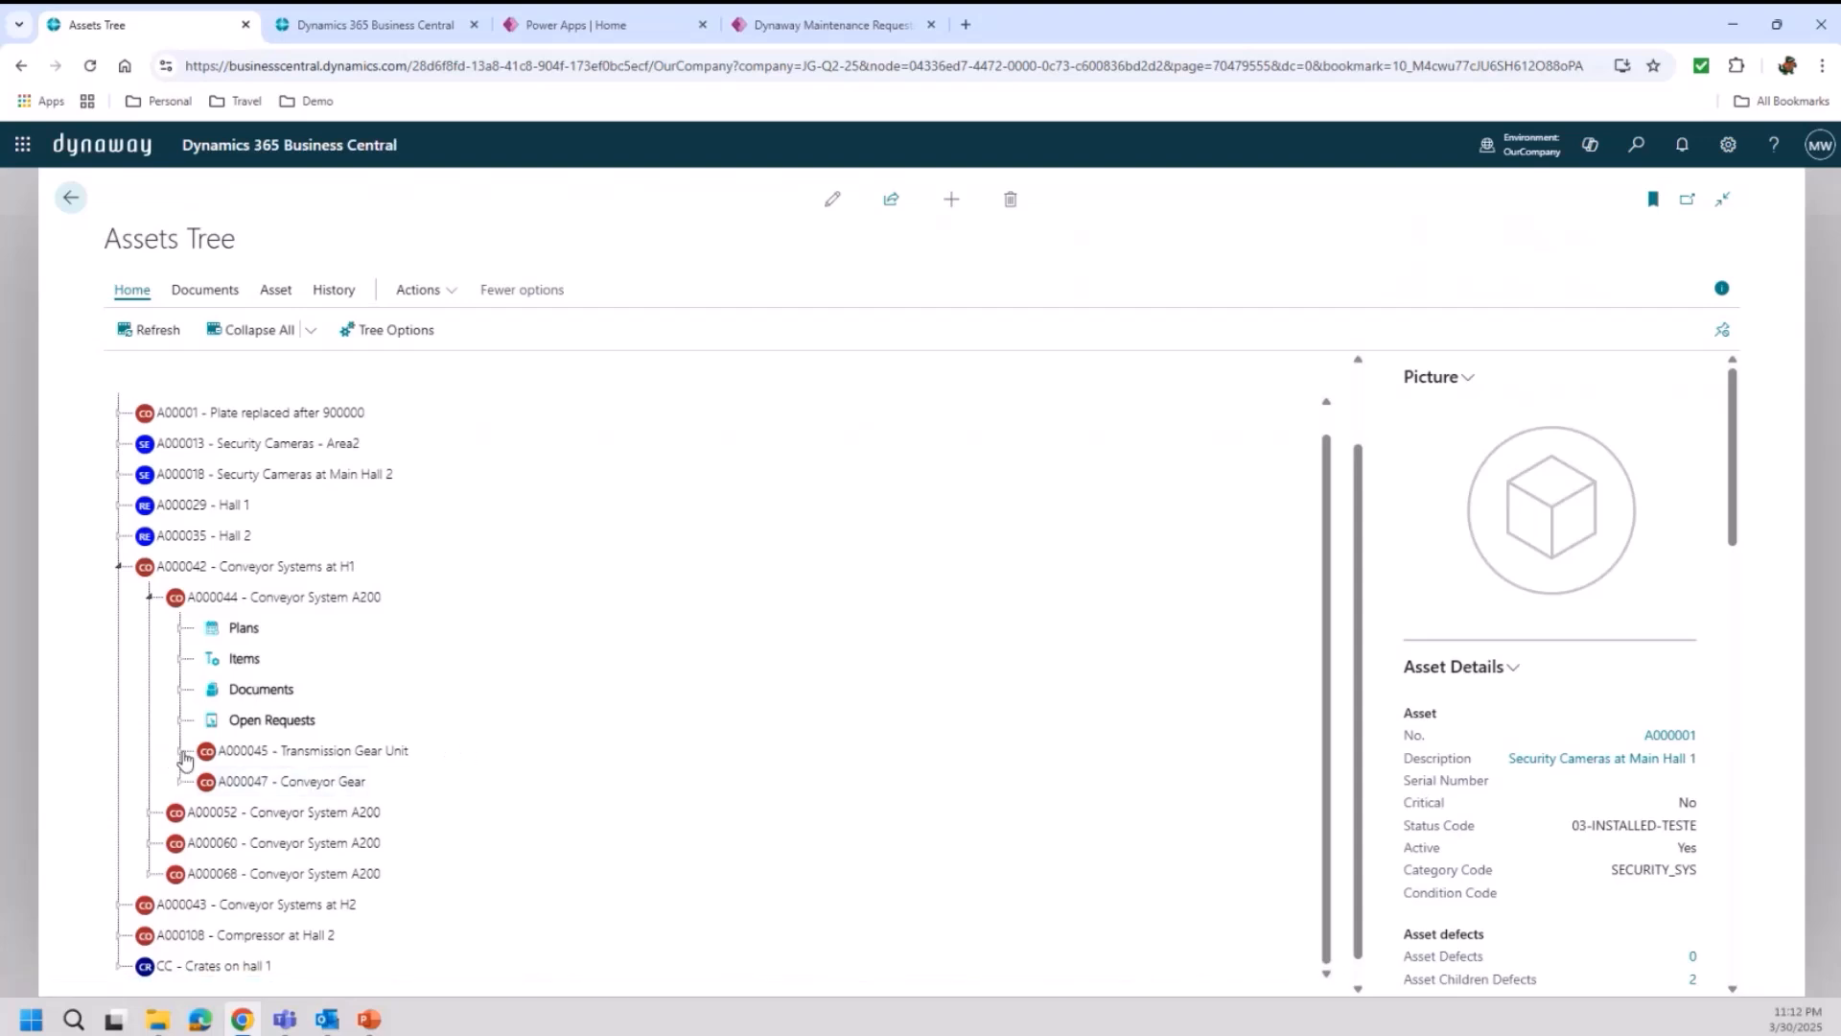
left_click(184, 756)
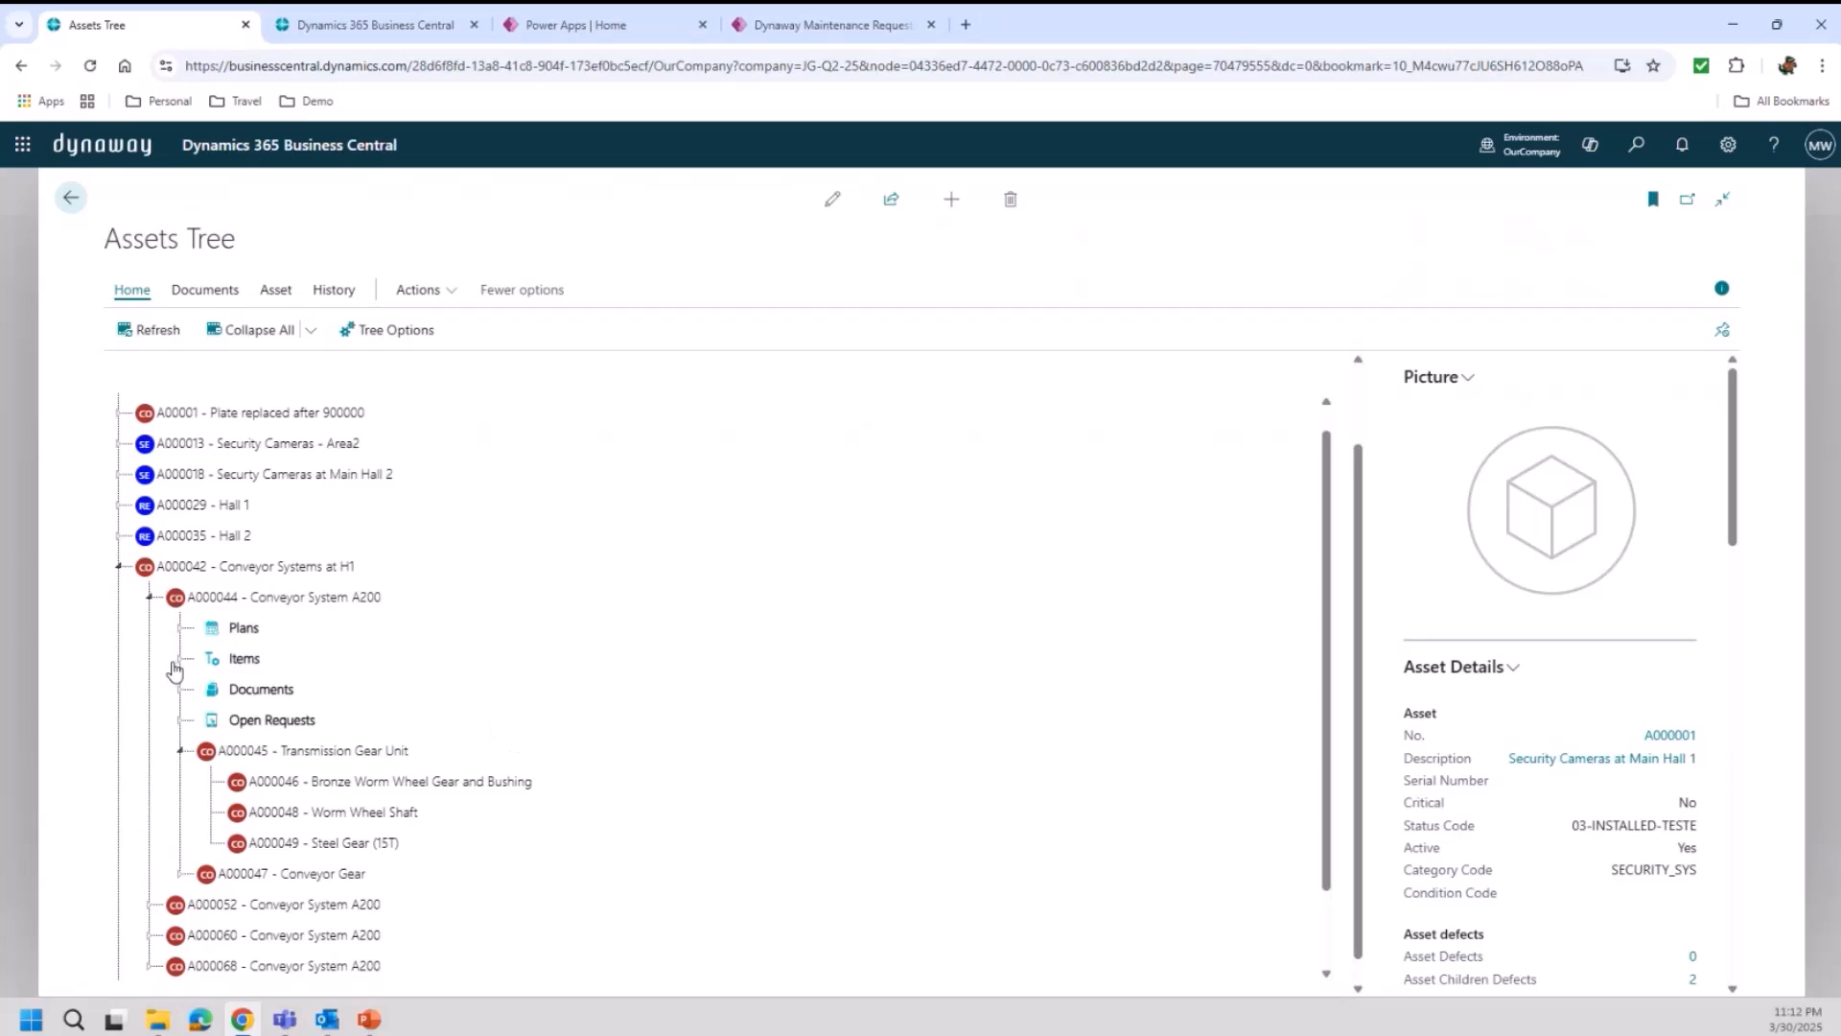
left_click(179, 688)
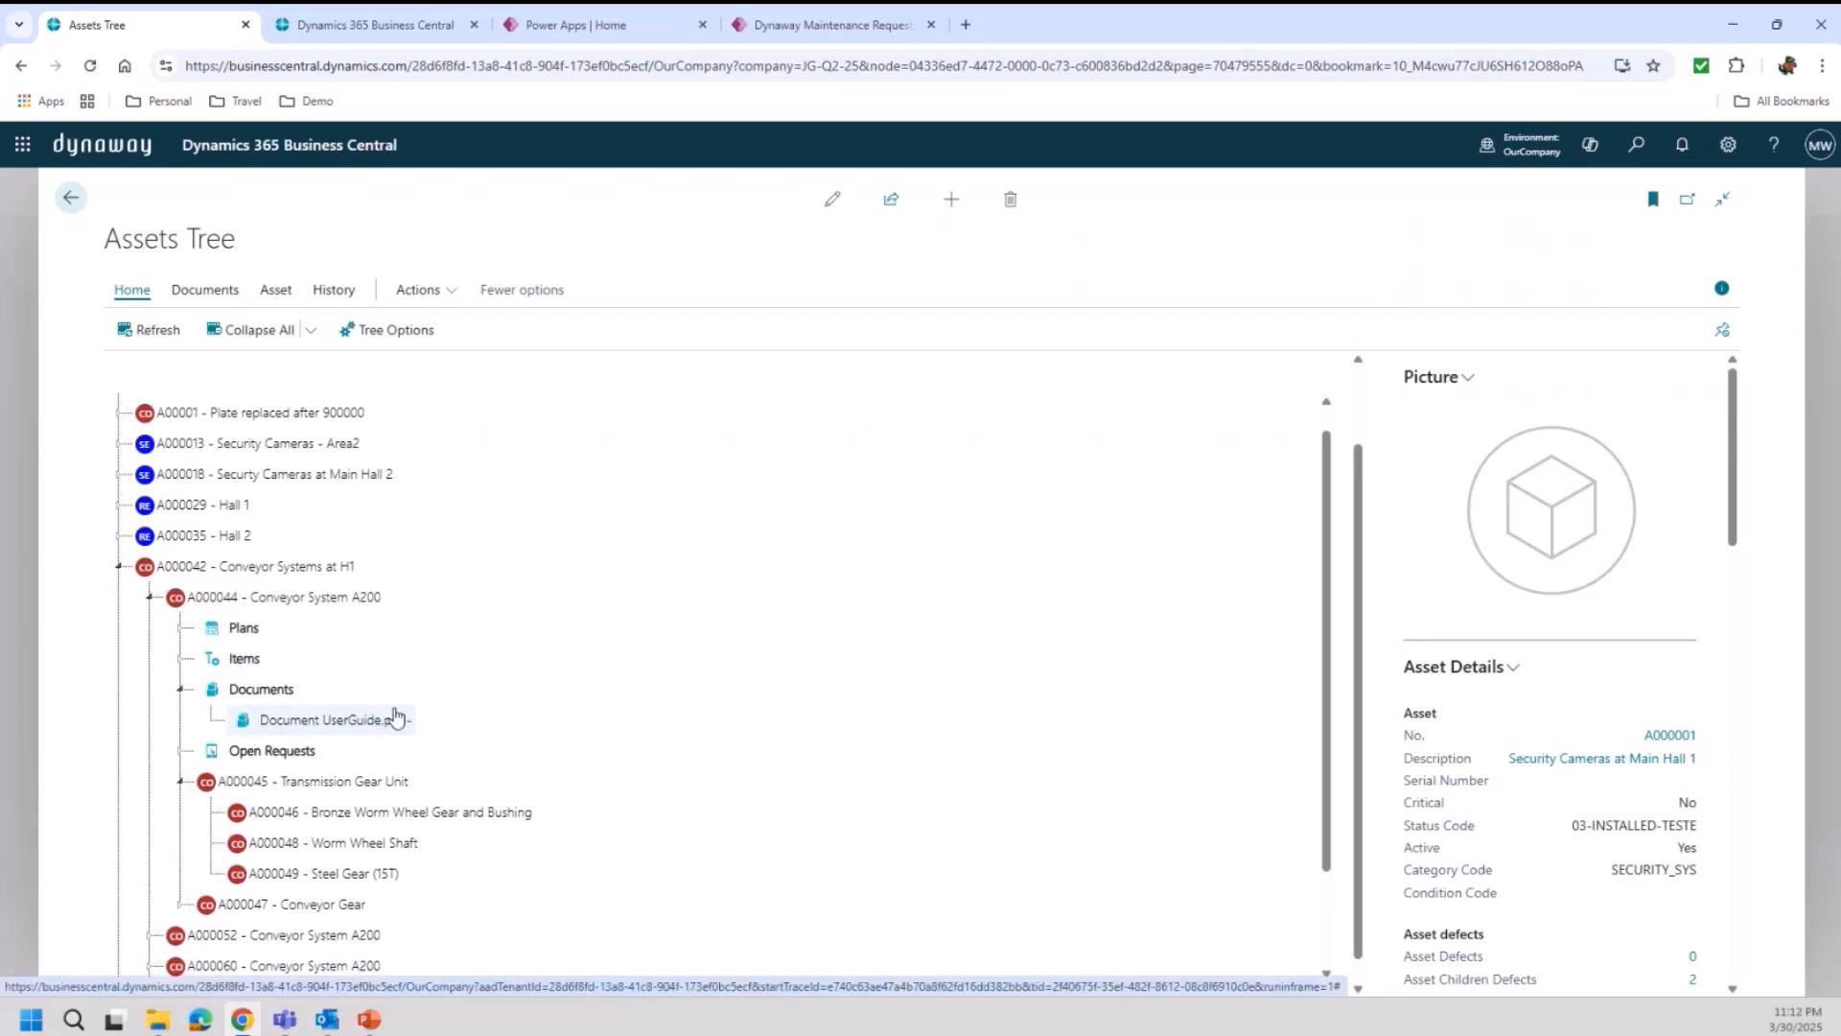
Open the asset card of A000044 Conveyor System A200, review its warranty, counter and work order details, and return to the assets list
right_click(252, 604)
left_click(224, 632)
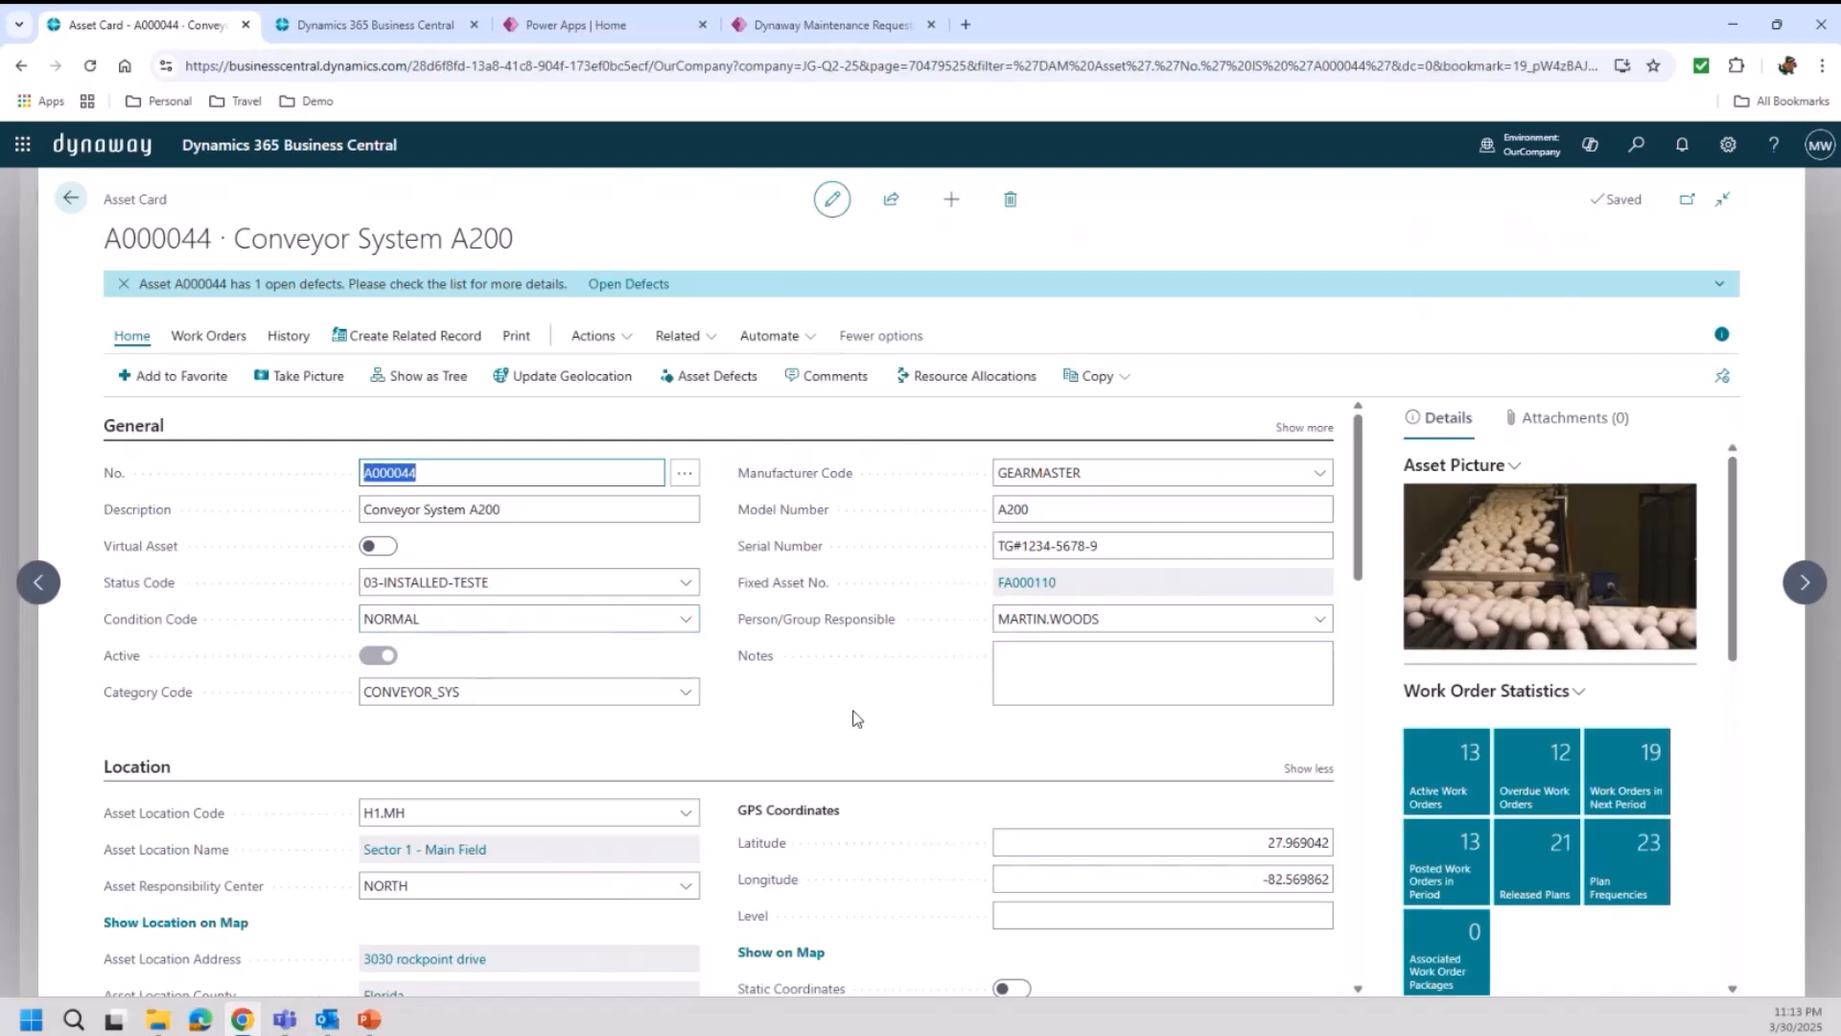
scroll(853, 719, "down", 1)
scroll(810, 692, "down", 6)
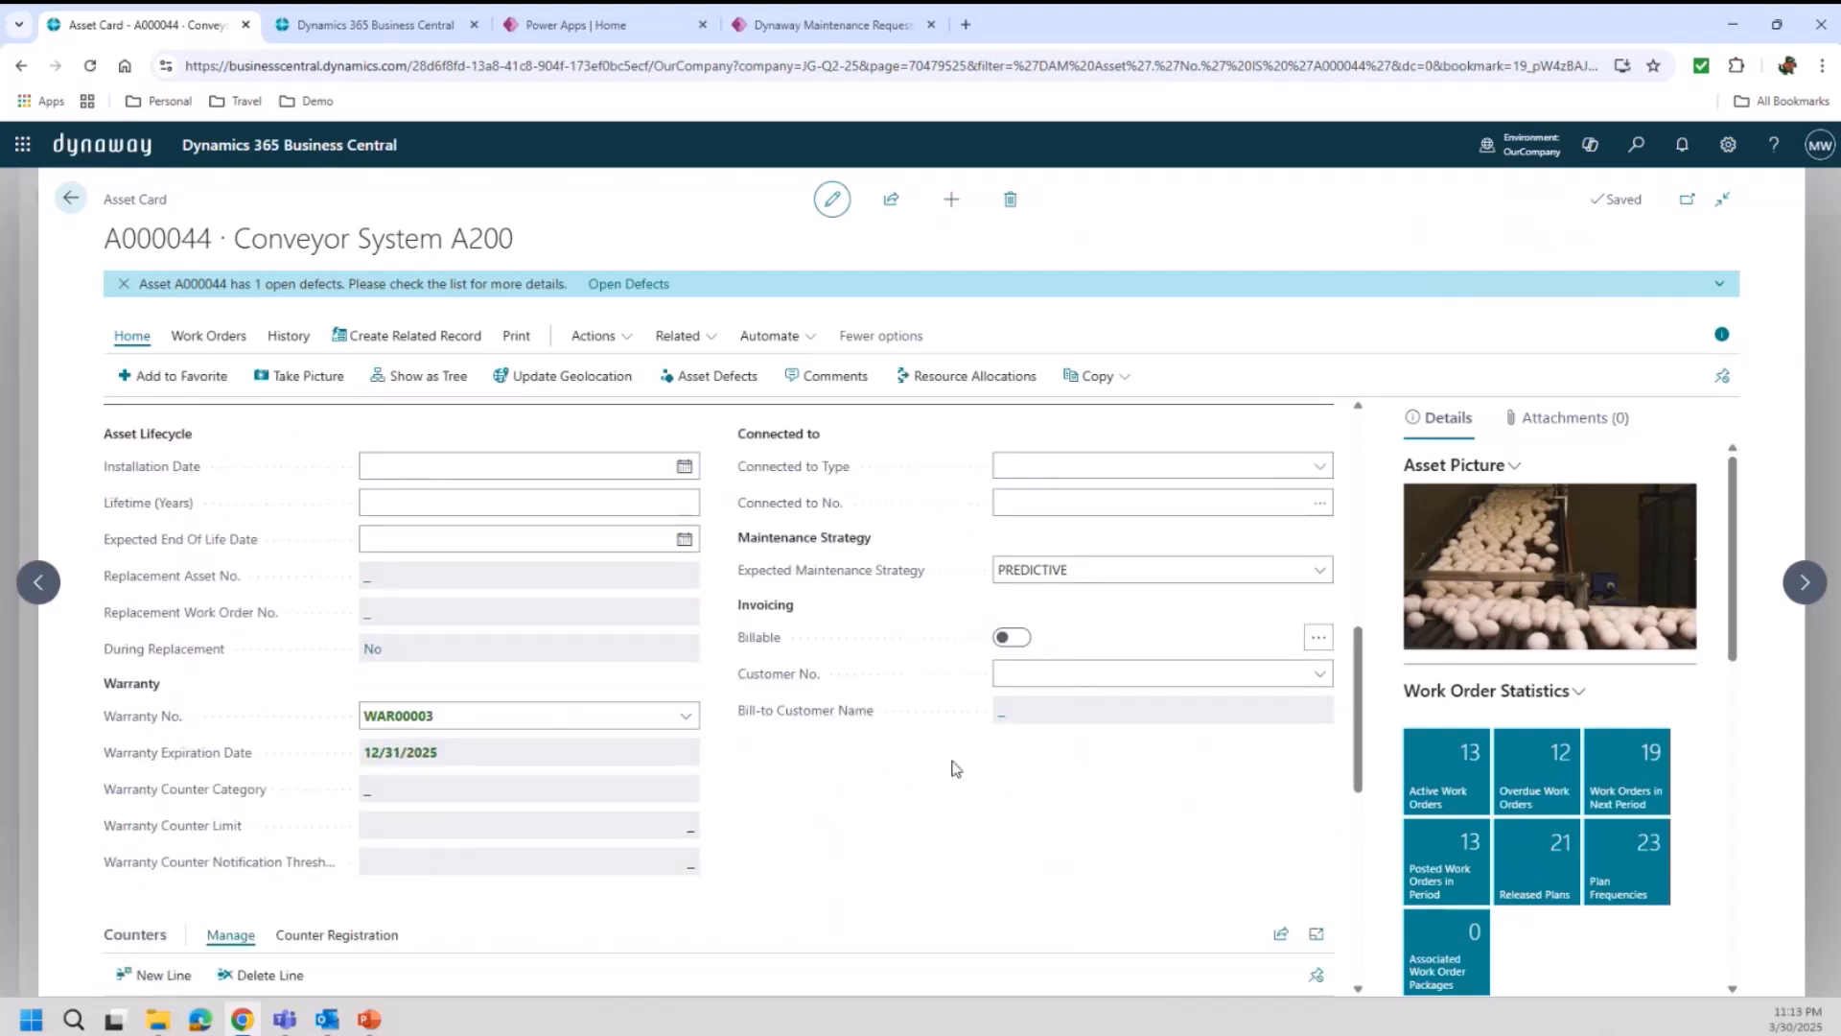
scroll(994, 805, "down", 2)
scroll(428, 788, "down", 2)
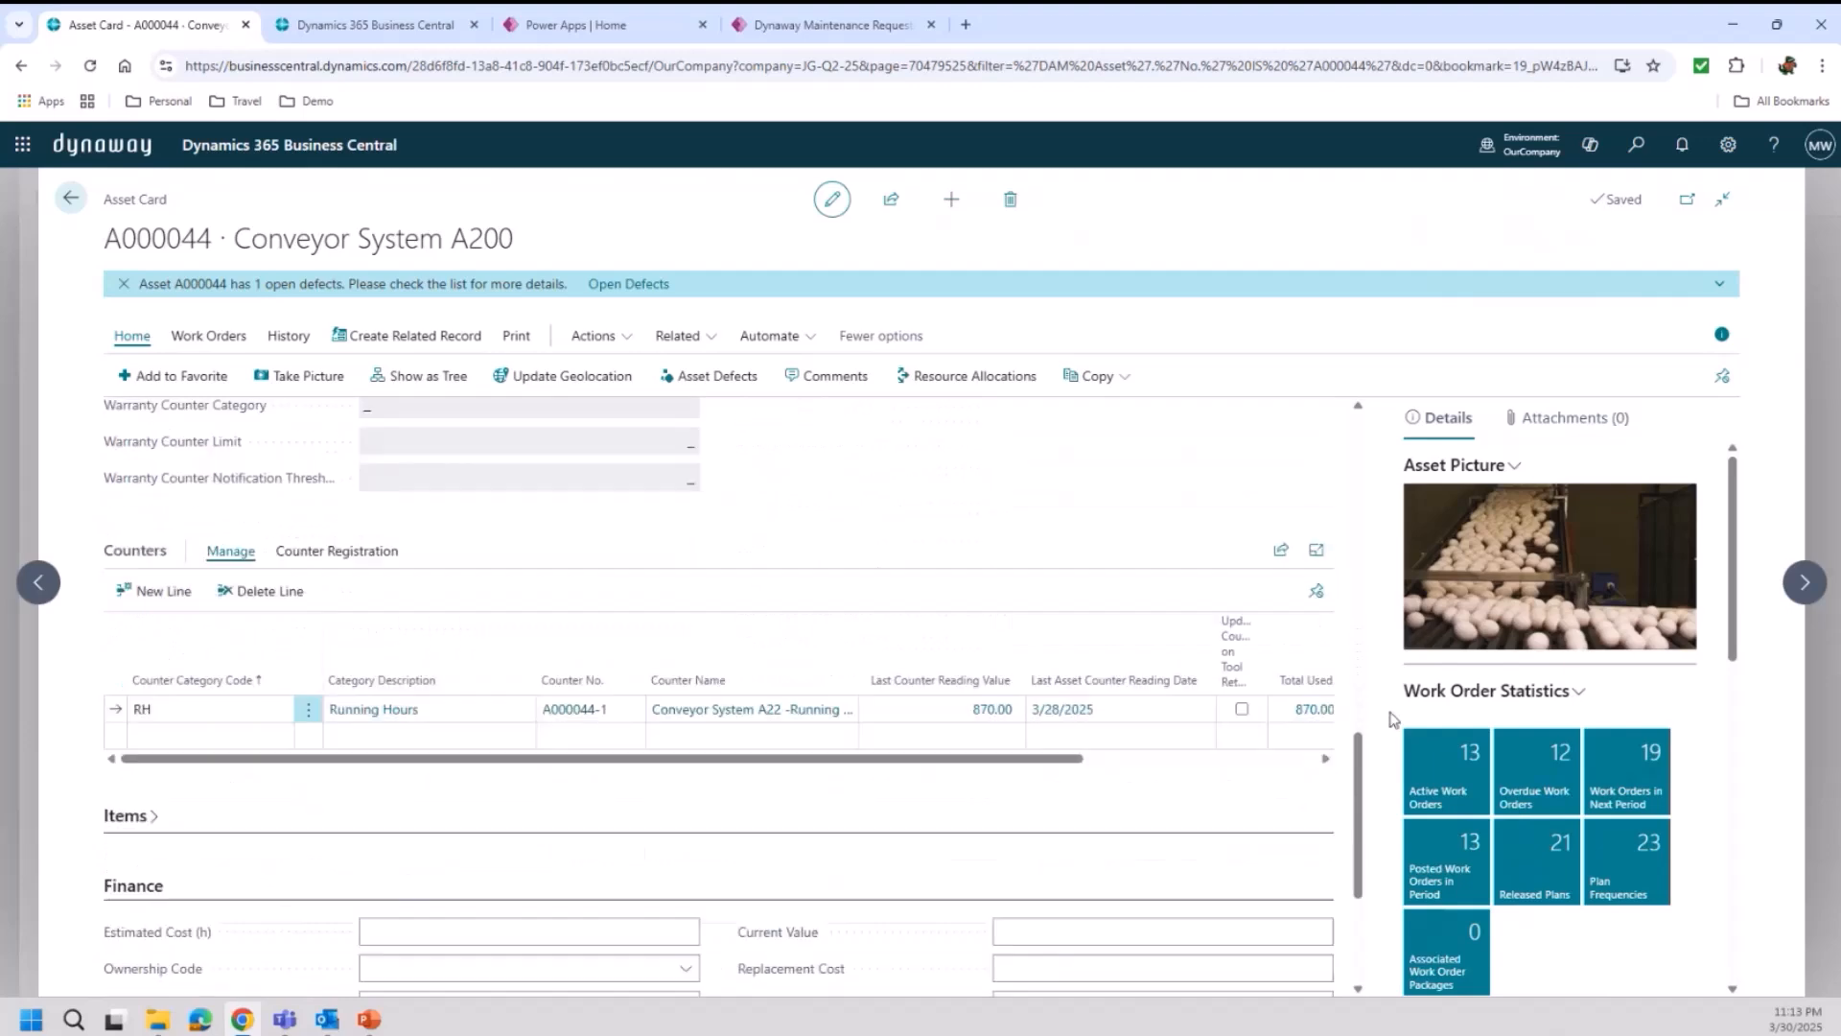
scroll(1607, 787, "down", 2)
scroll(767, 672, "up", 3)
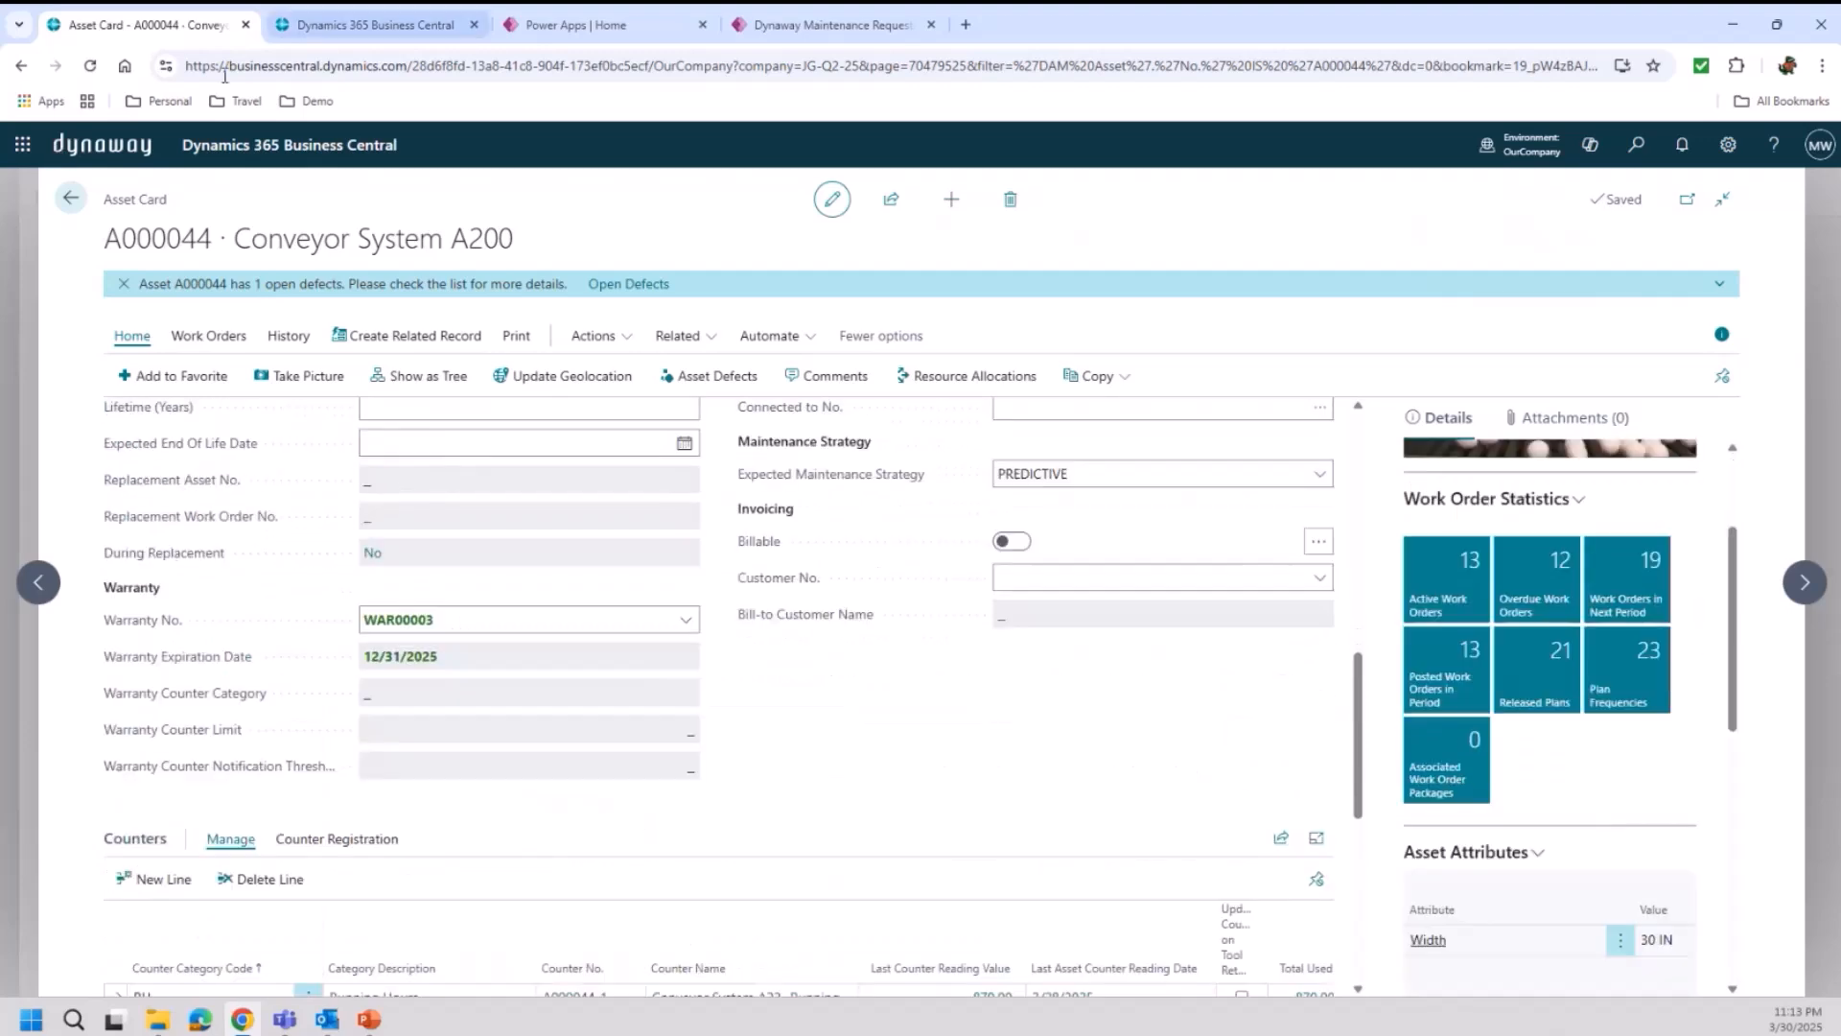
left_click(87, 202)
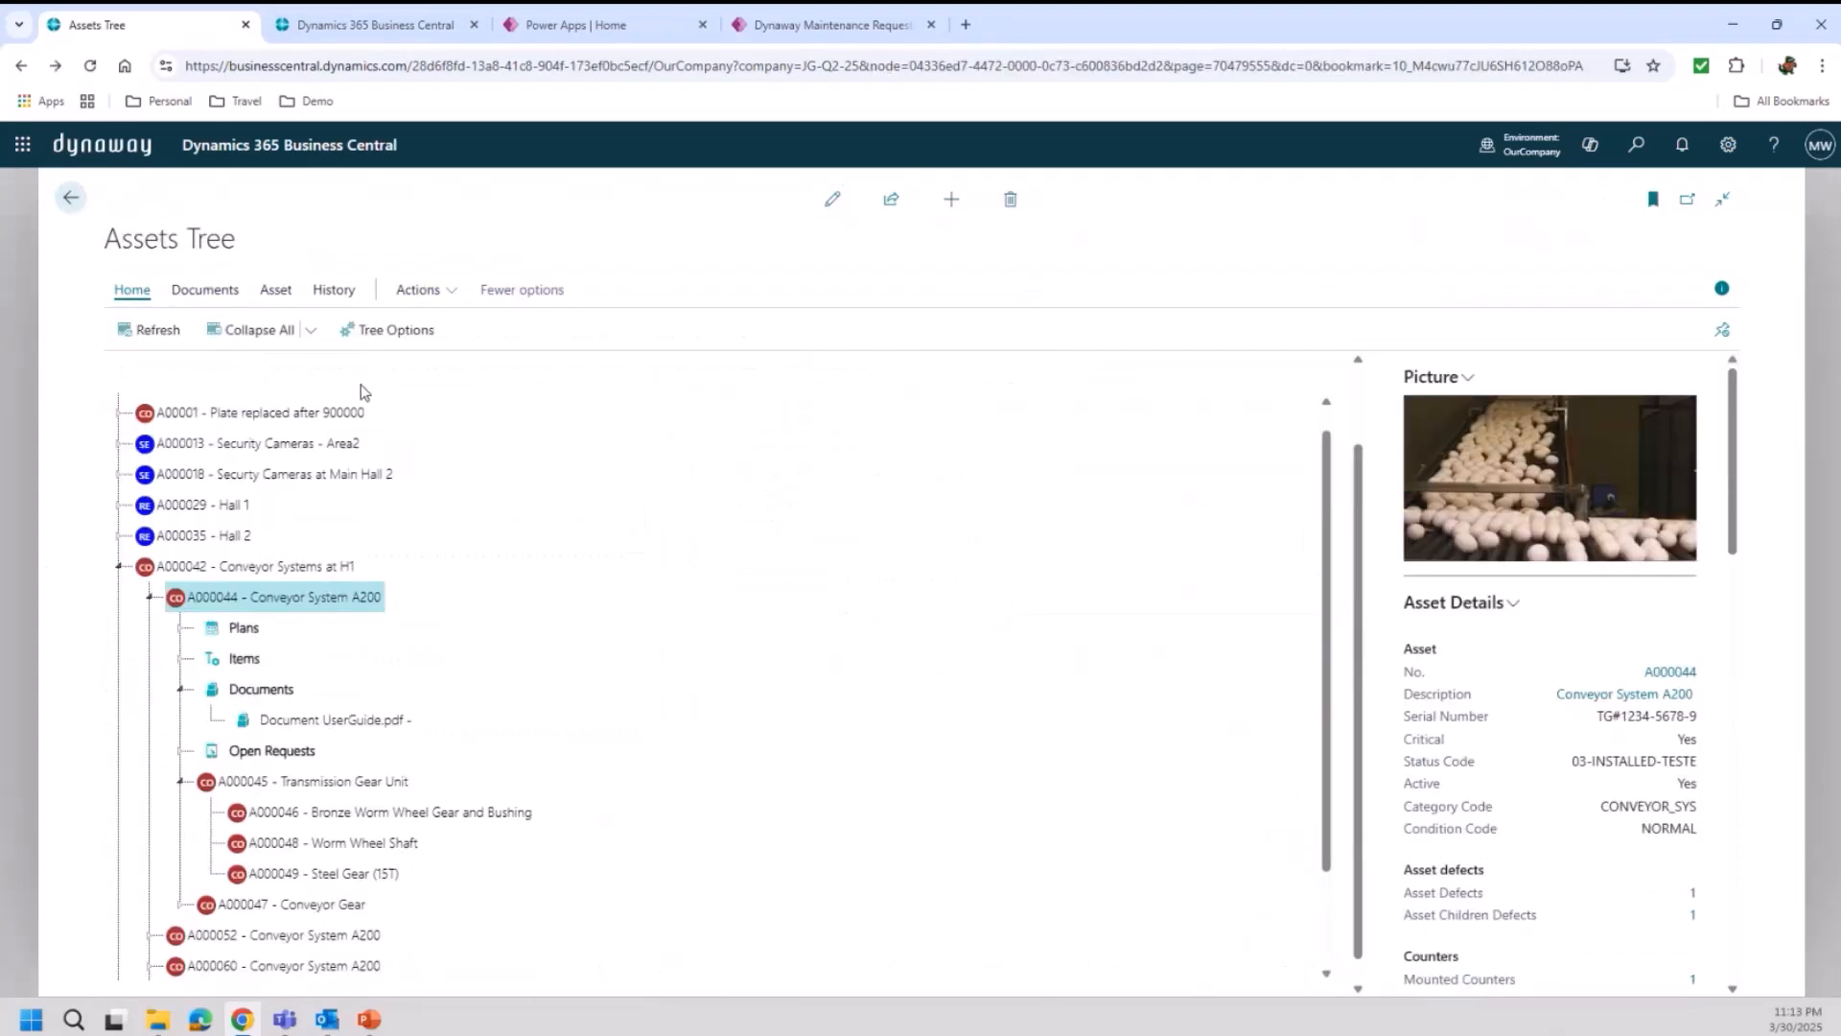
left_click(70, 197)
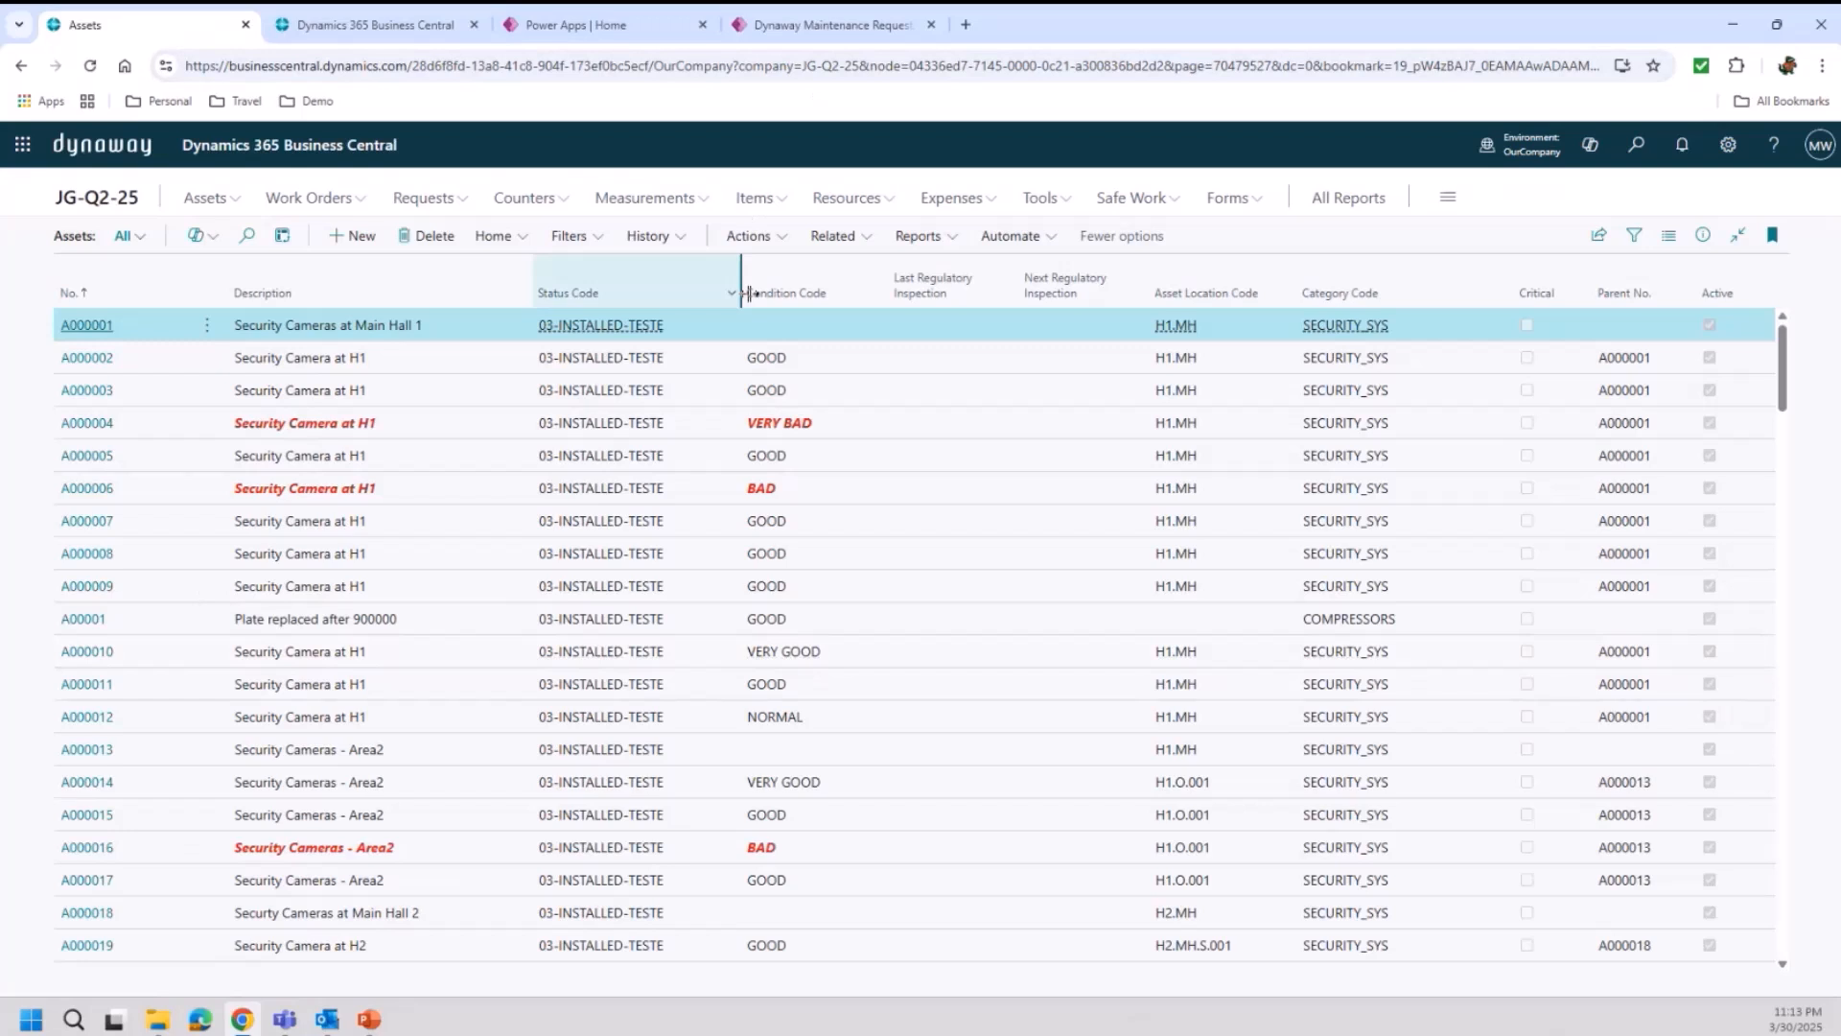
View the Dynaway Maintenance Requests app, switch to the Business Central tablet client, and show the page actions of its Assets selection list
left_click(826, 28)
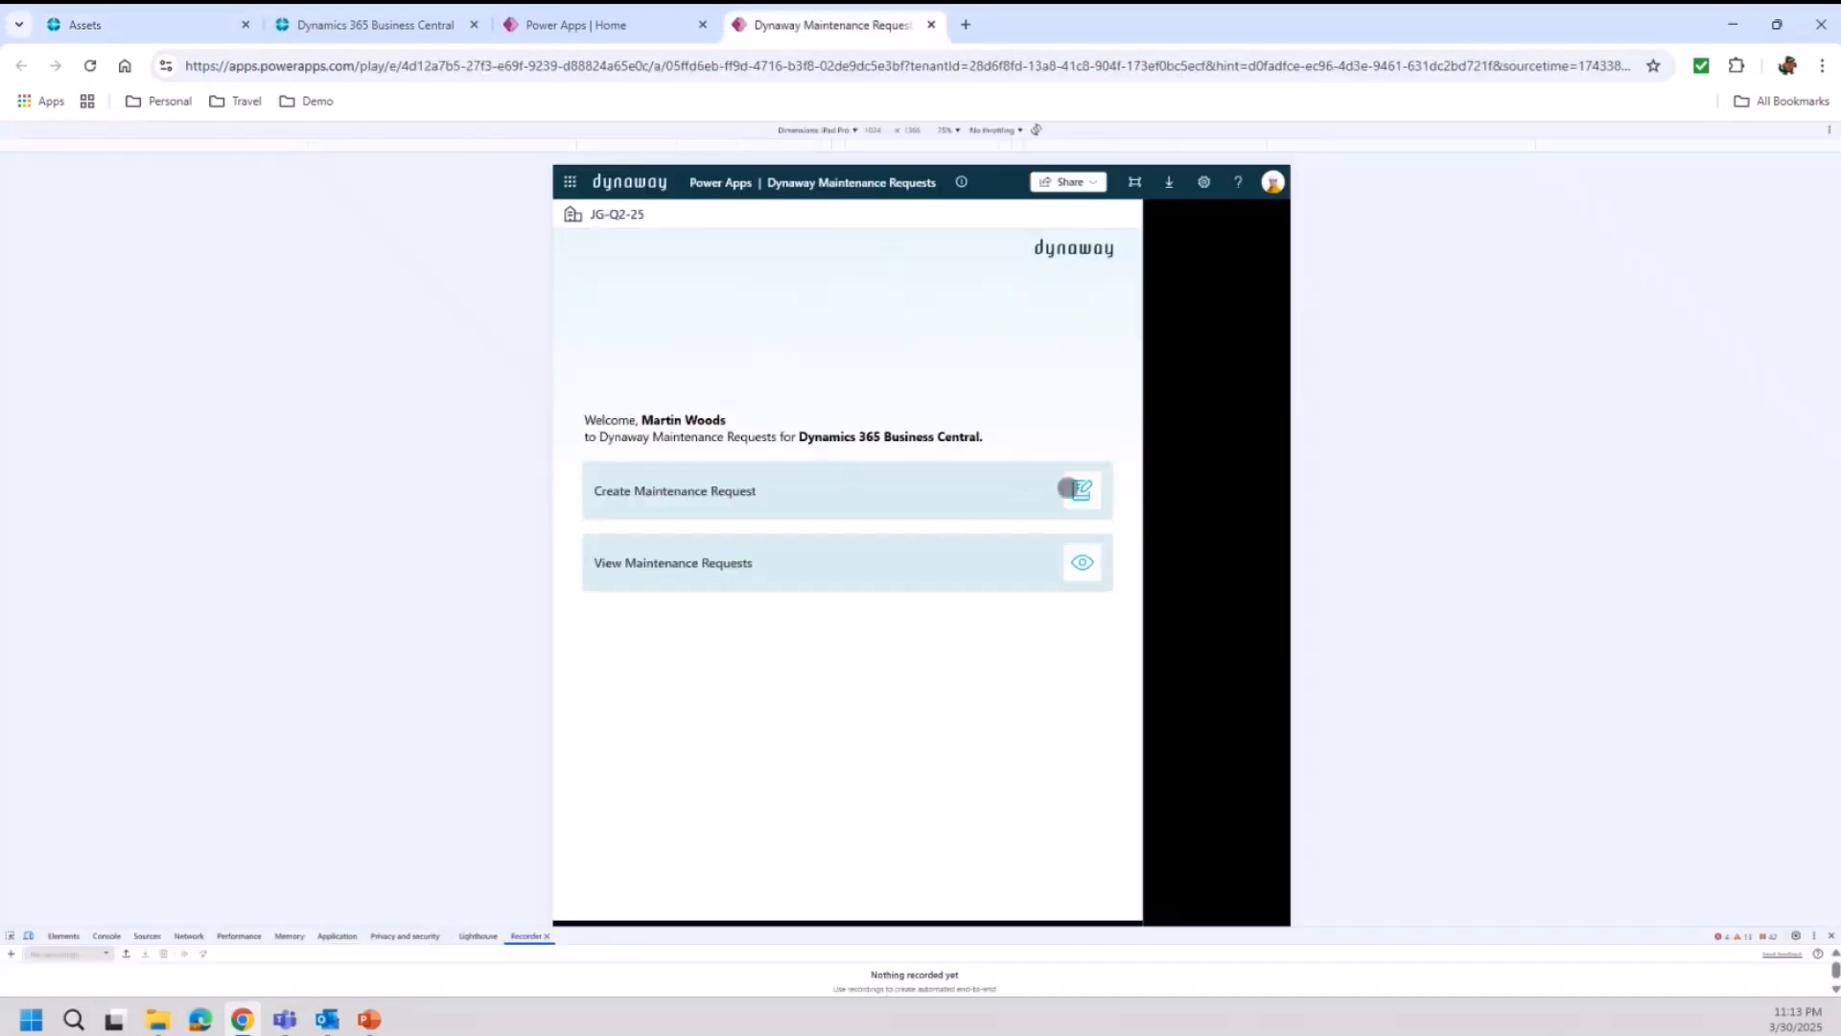
left_click(324, 27)
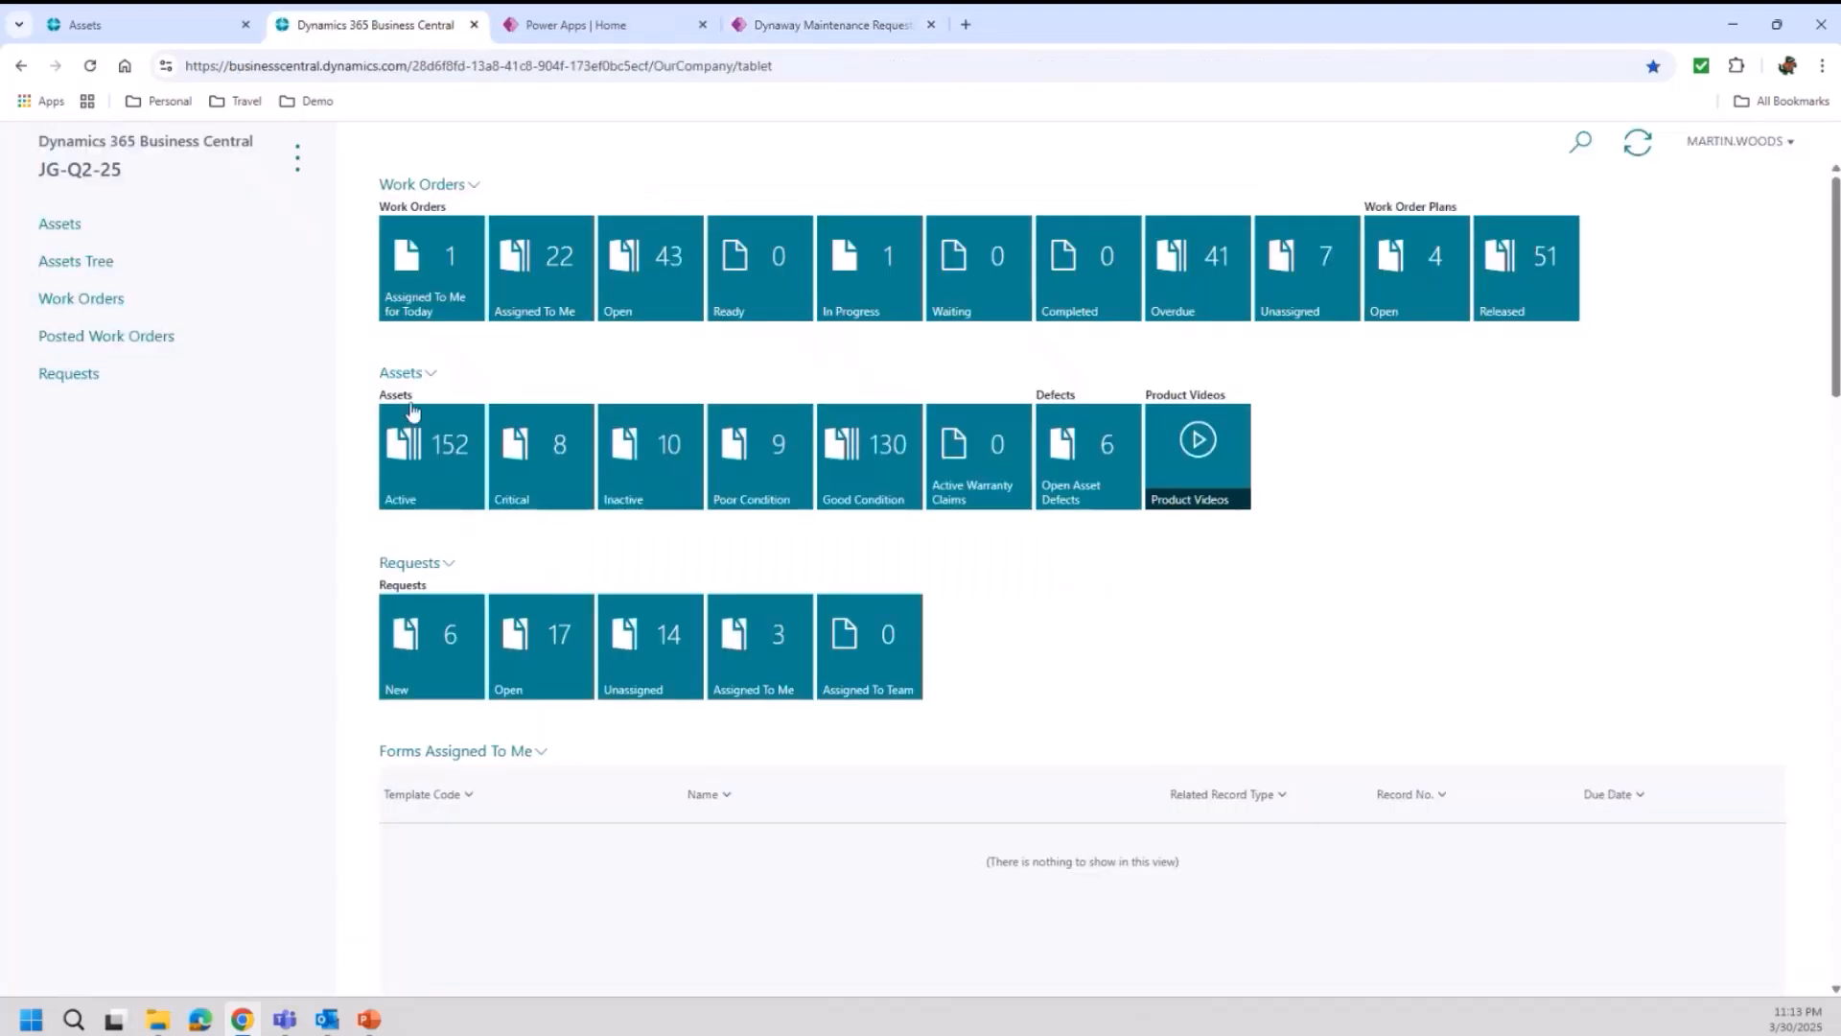
left_click(296, 159)
left_click(1527, 247)
left_click(1573, 151)
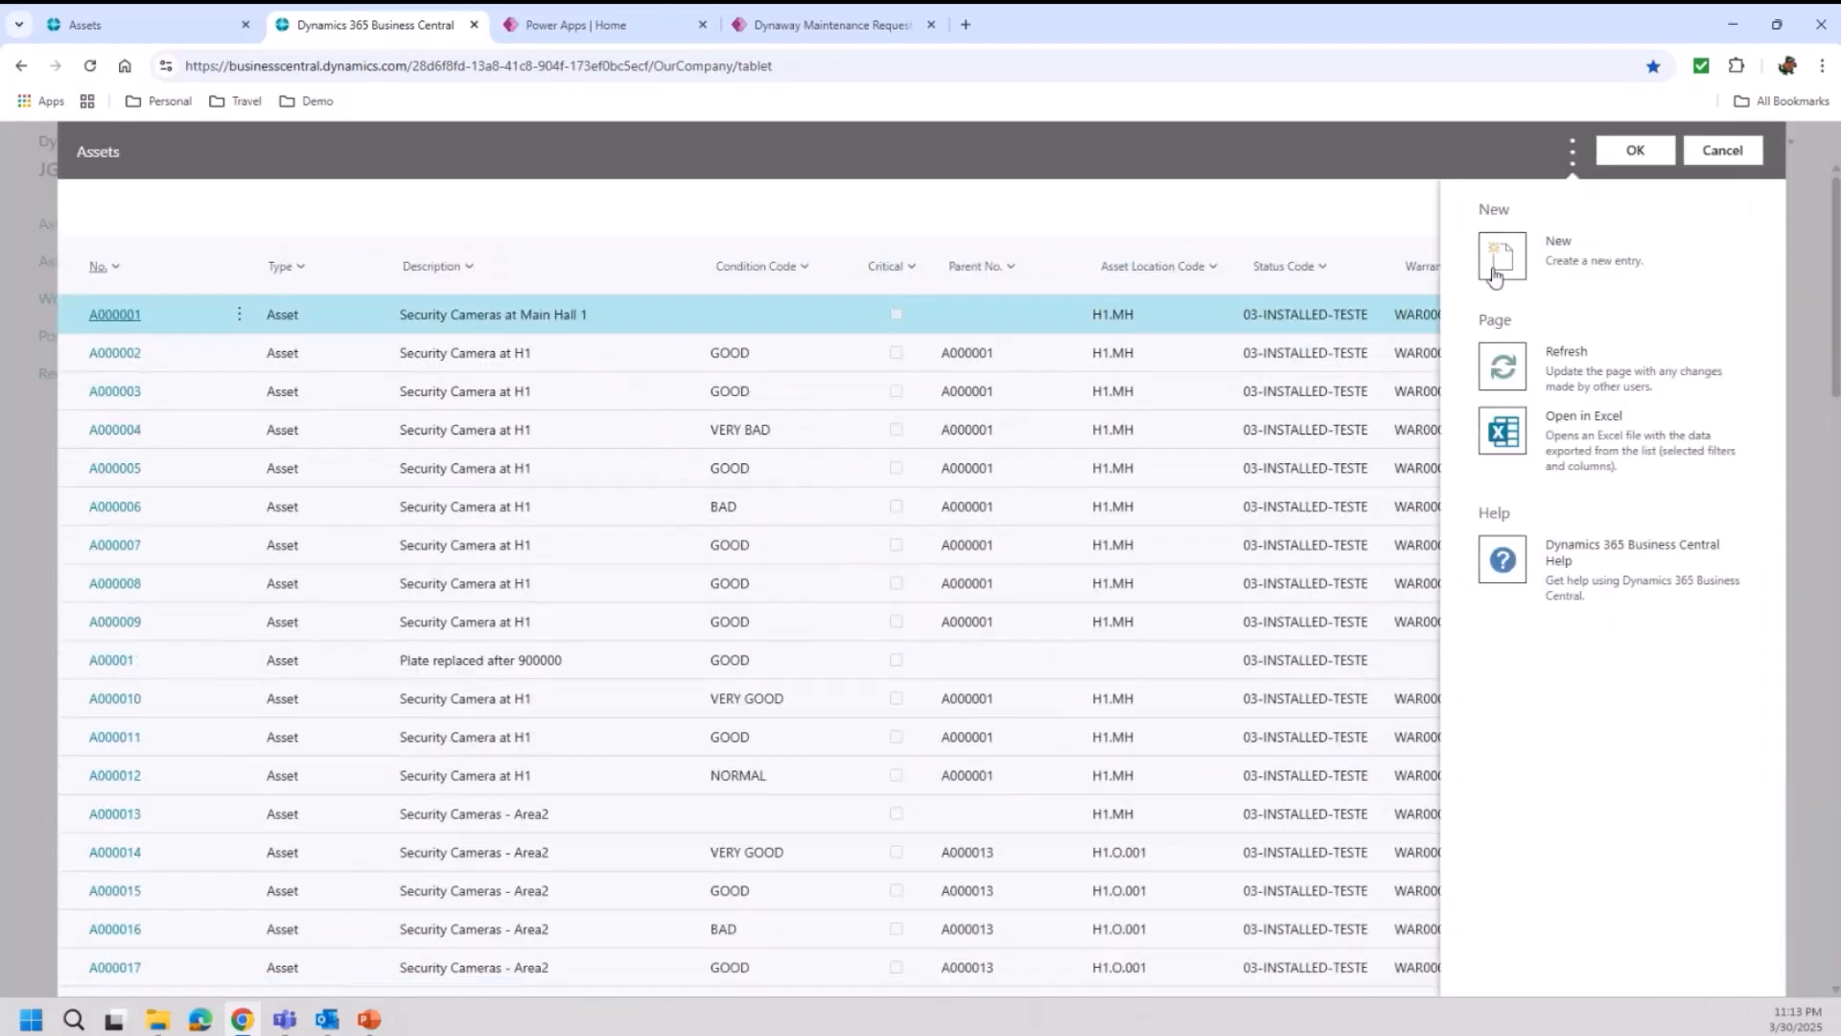
In the desktop Business Central Assets Tree, view the maintenance request guide for Conveyor System A200 (A000044) and exit without creating a request
left_click(115, 25)
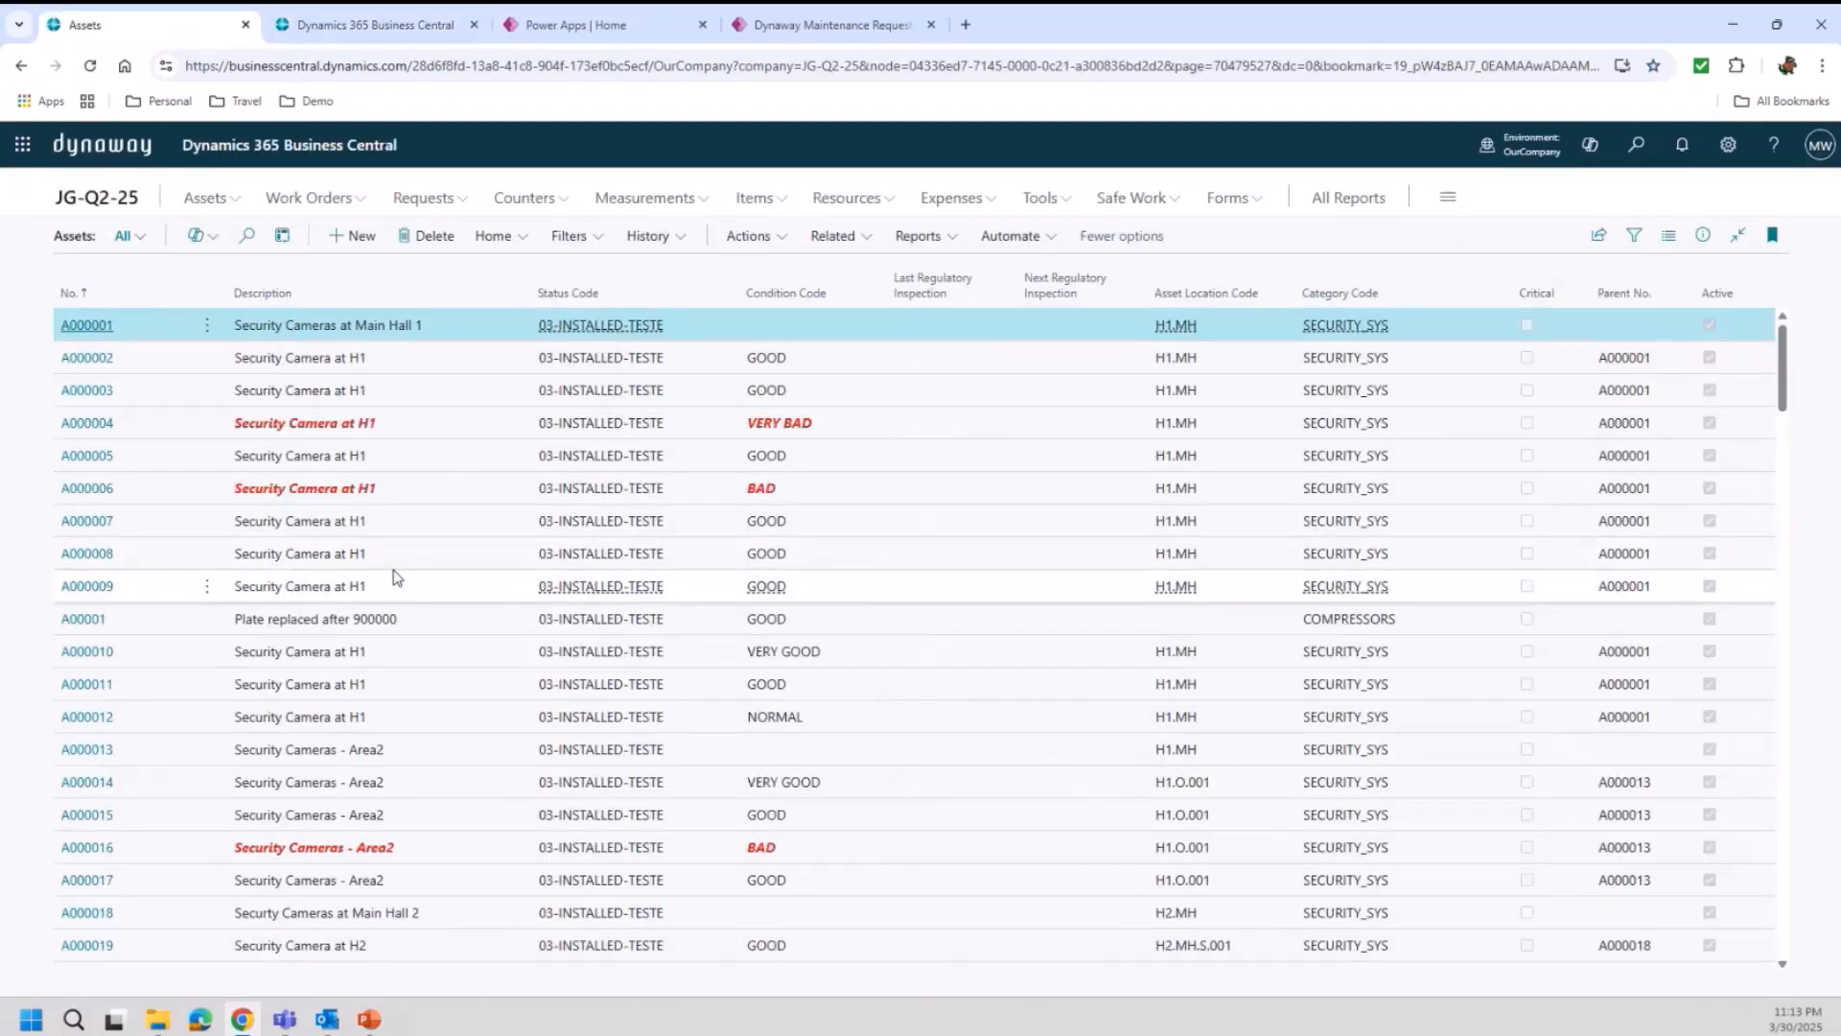
left_click(206, 197)
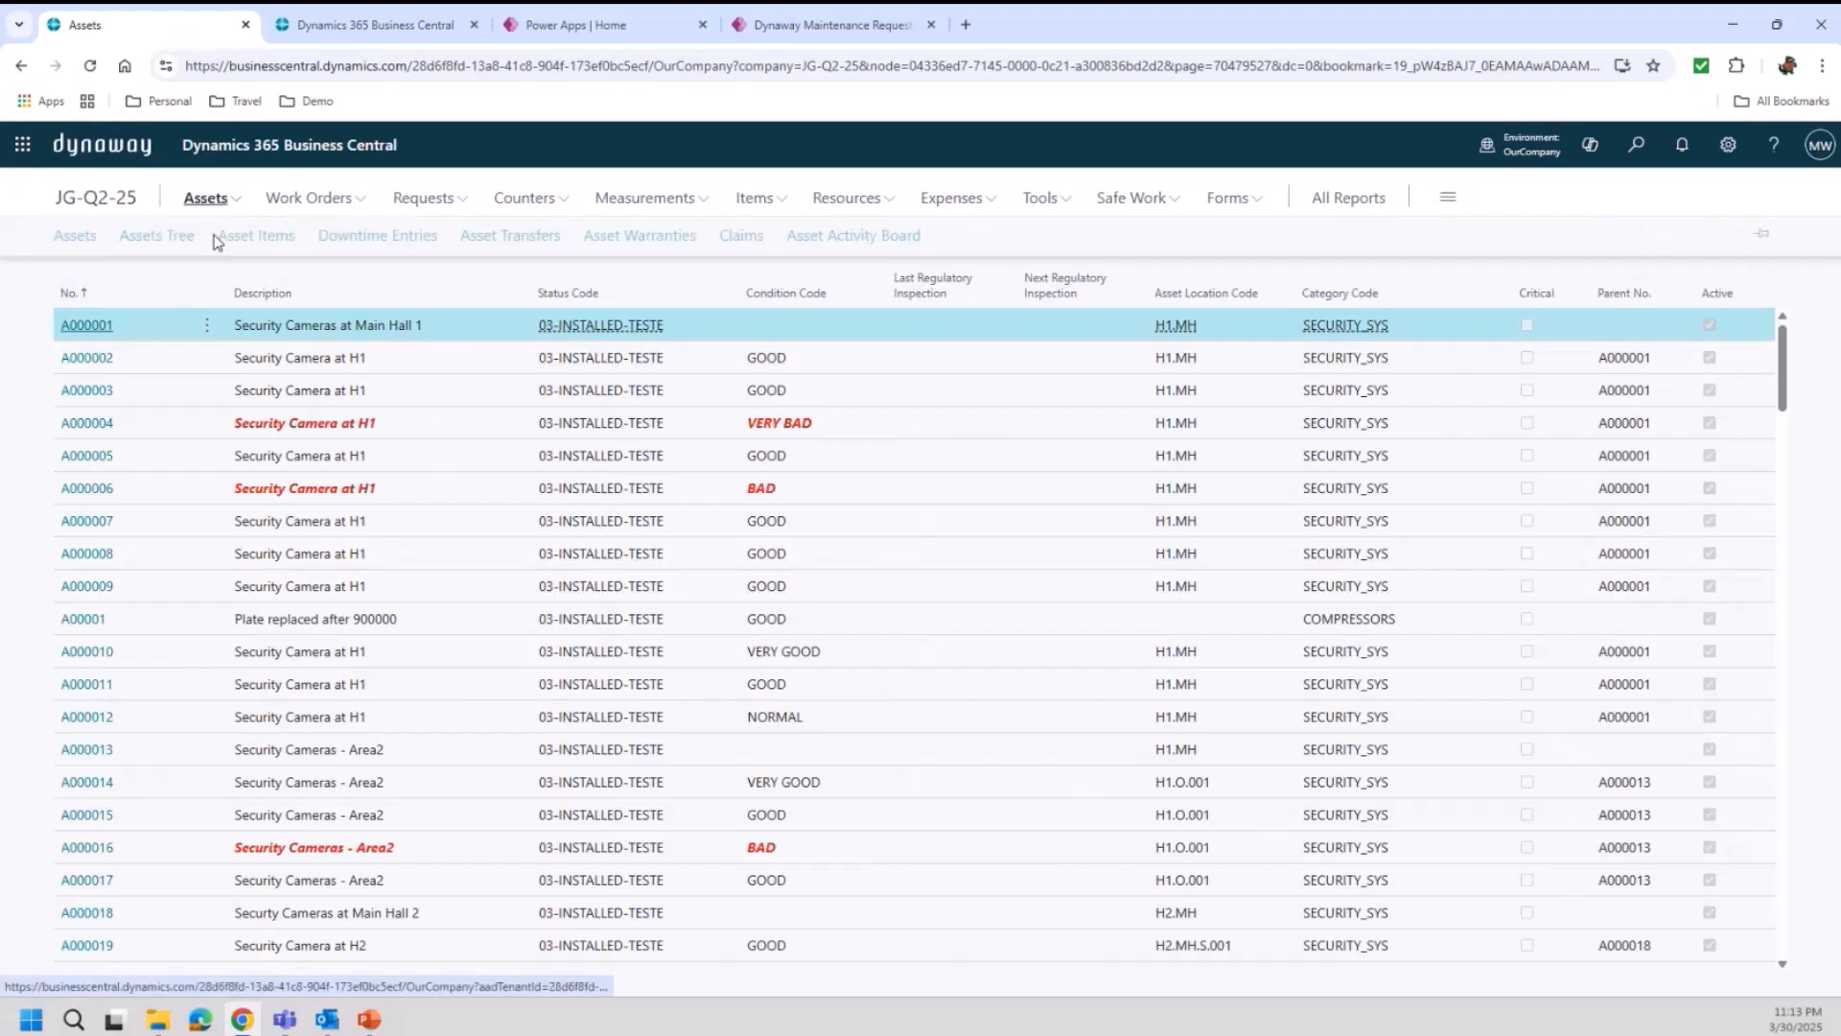
left_click(159, 237)
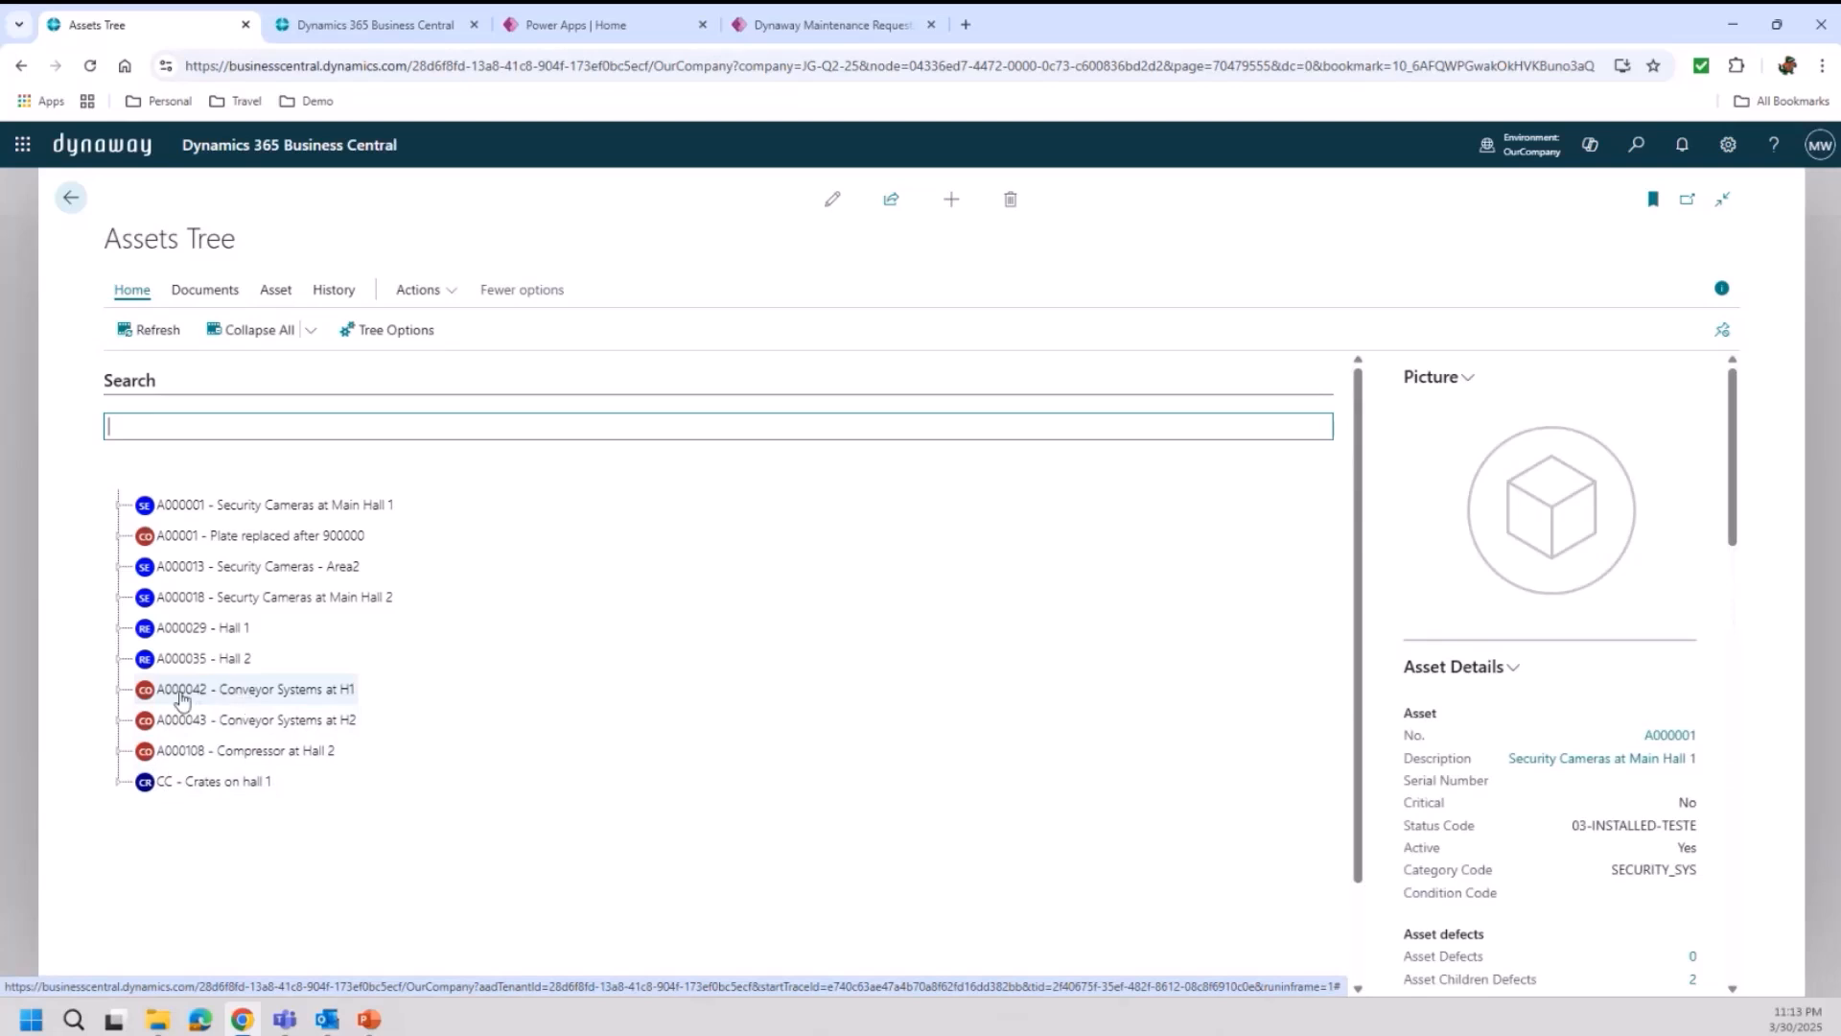
left_click(118, 691)
right_click(275, 723)
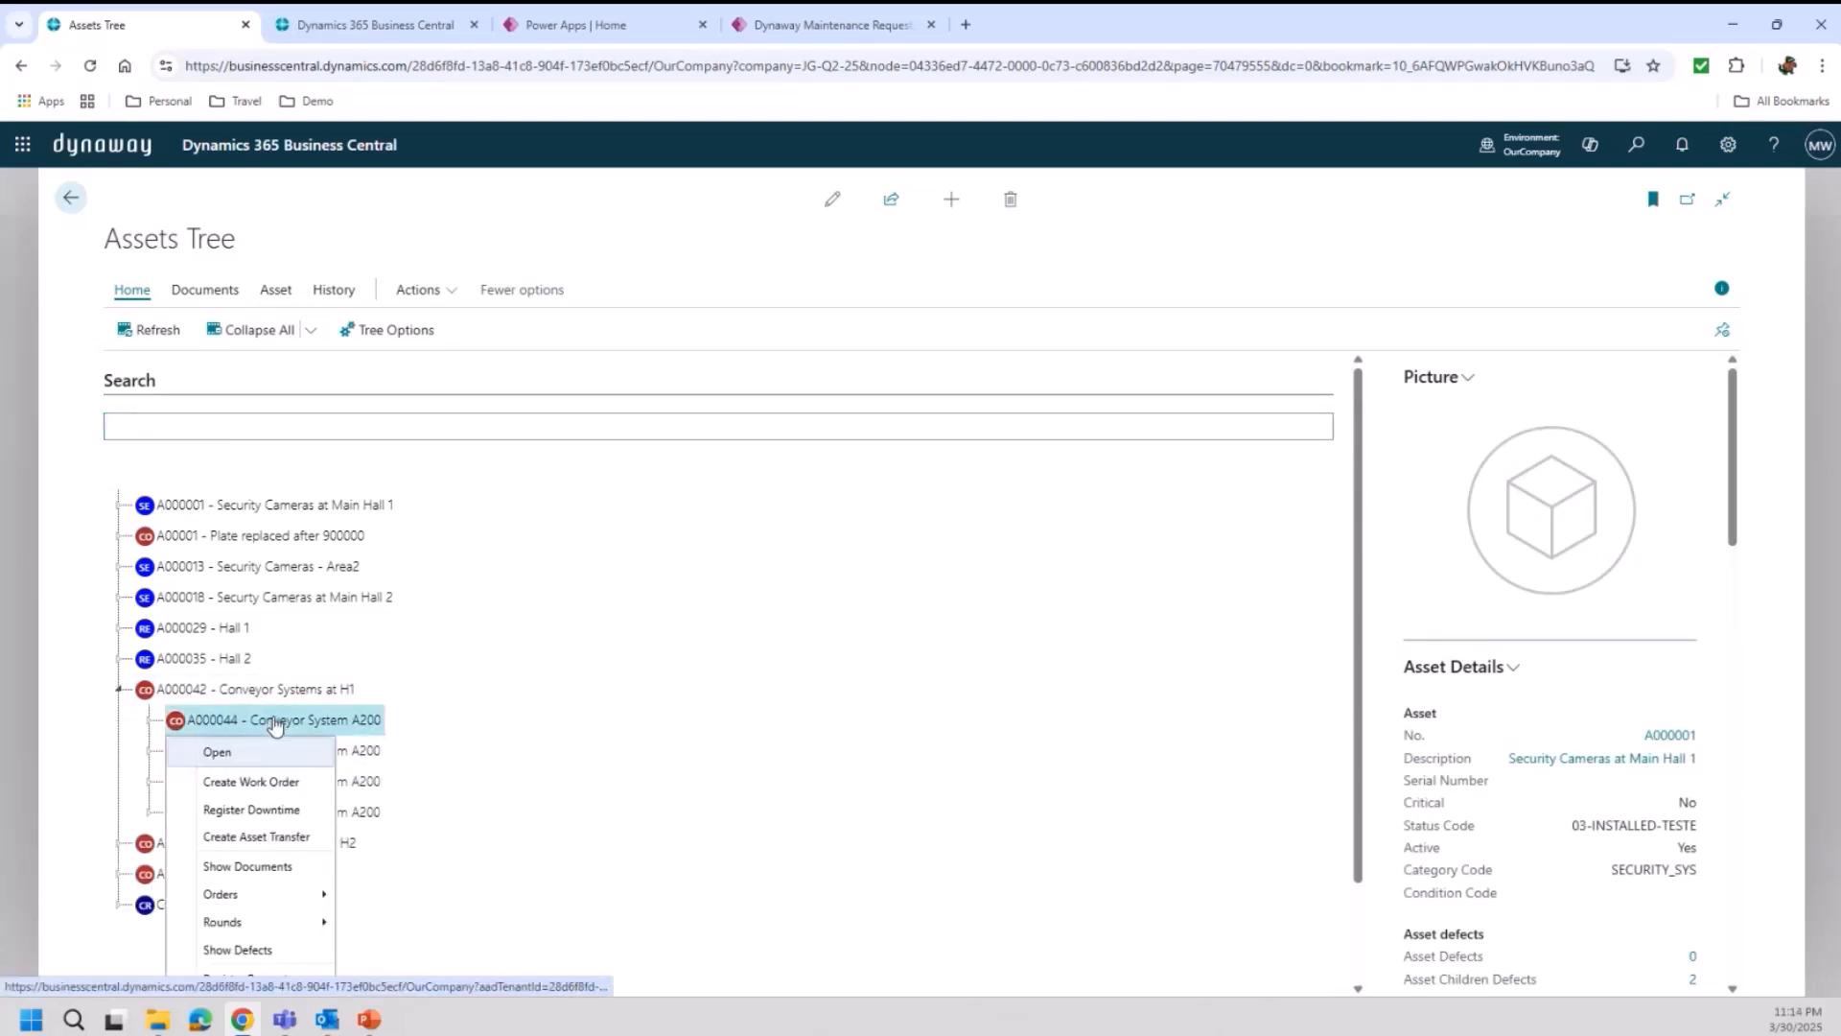
scroll(875, 588, "down", 2)
left_click(239, 880)
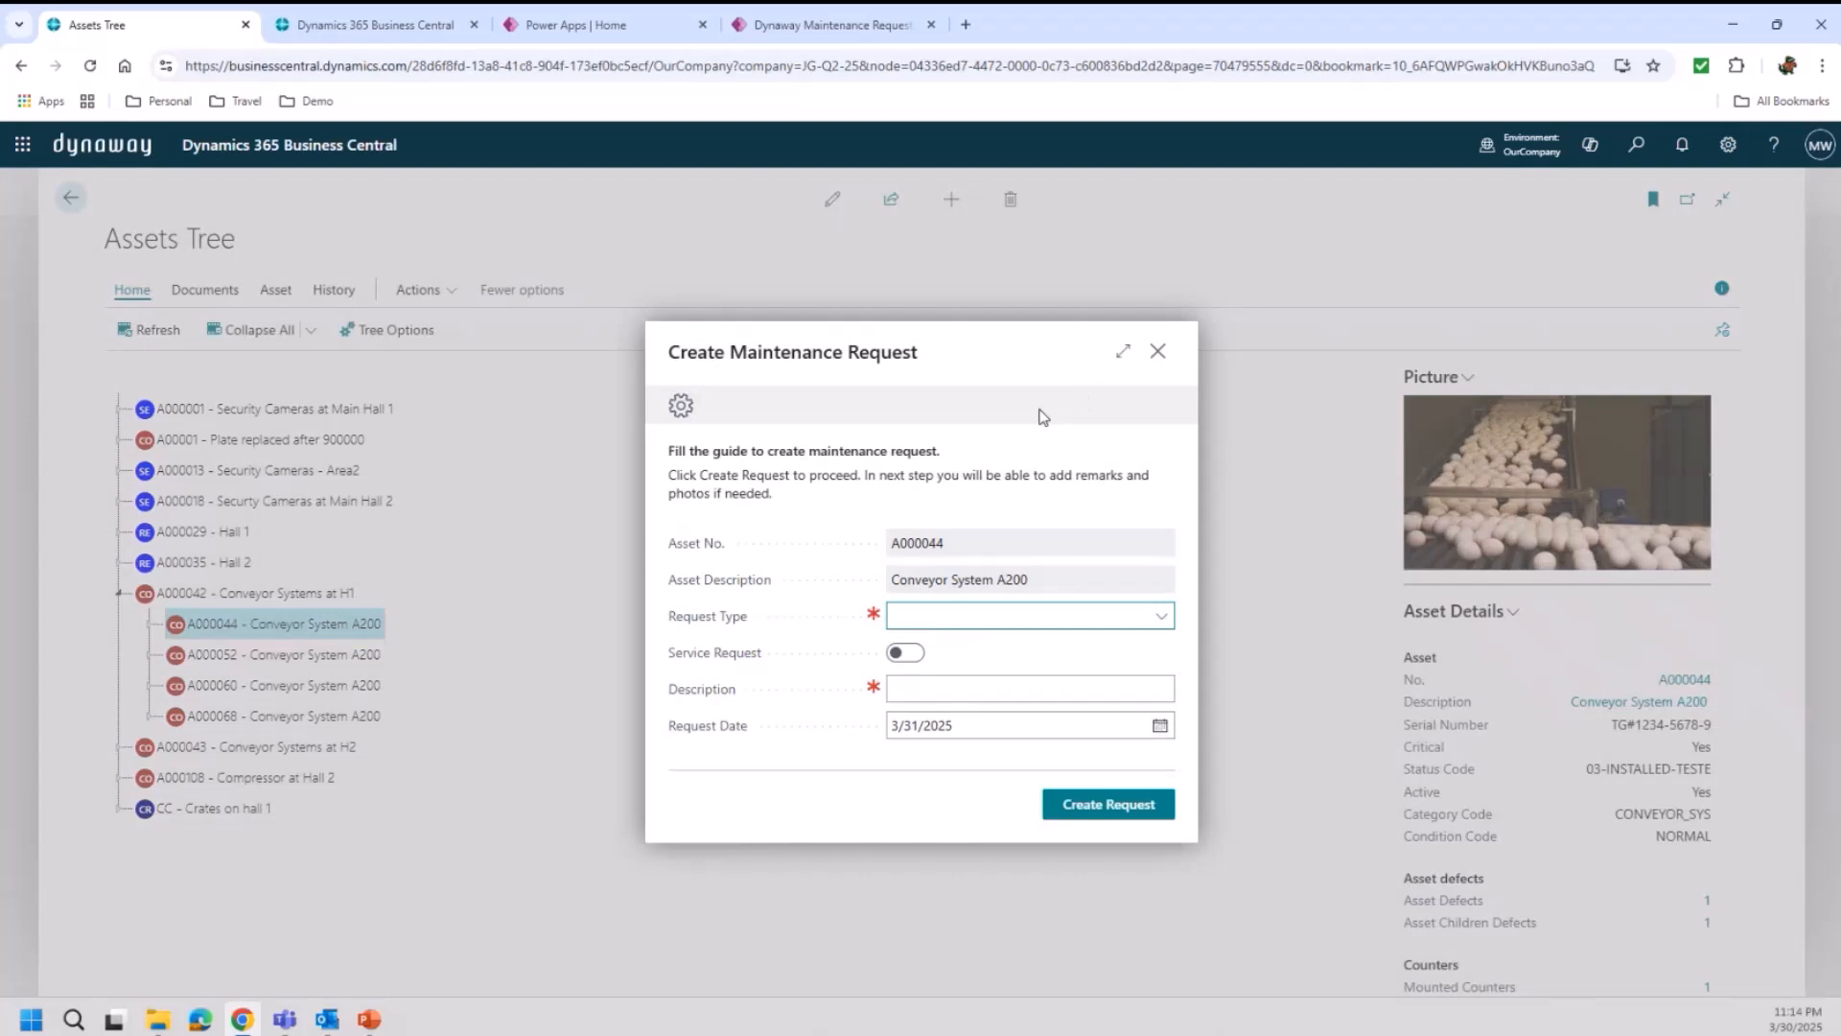
left_click(1158, 352)
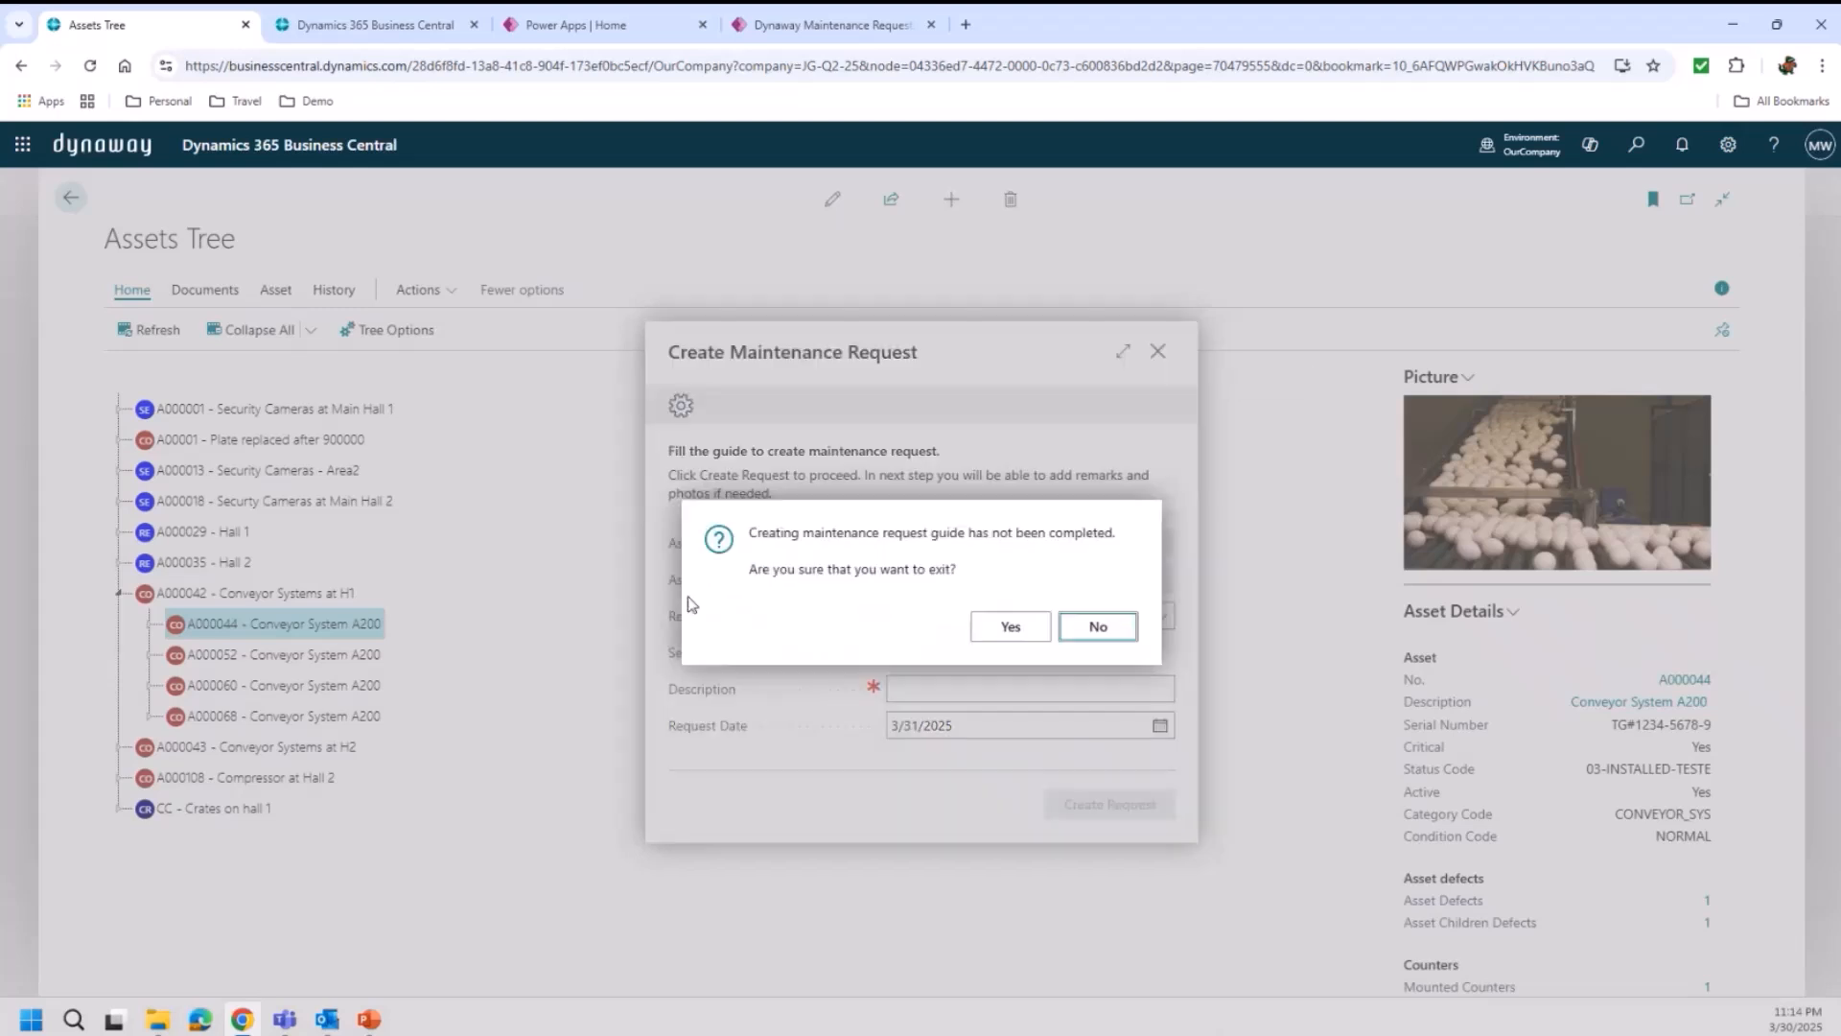
left_click(1009, 626)
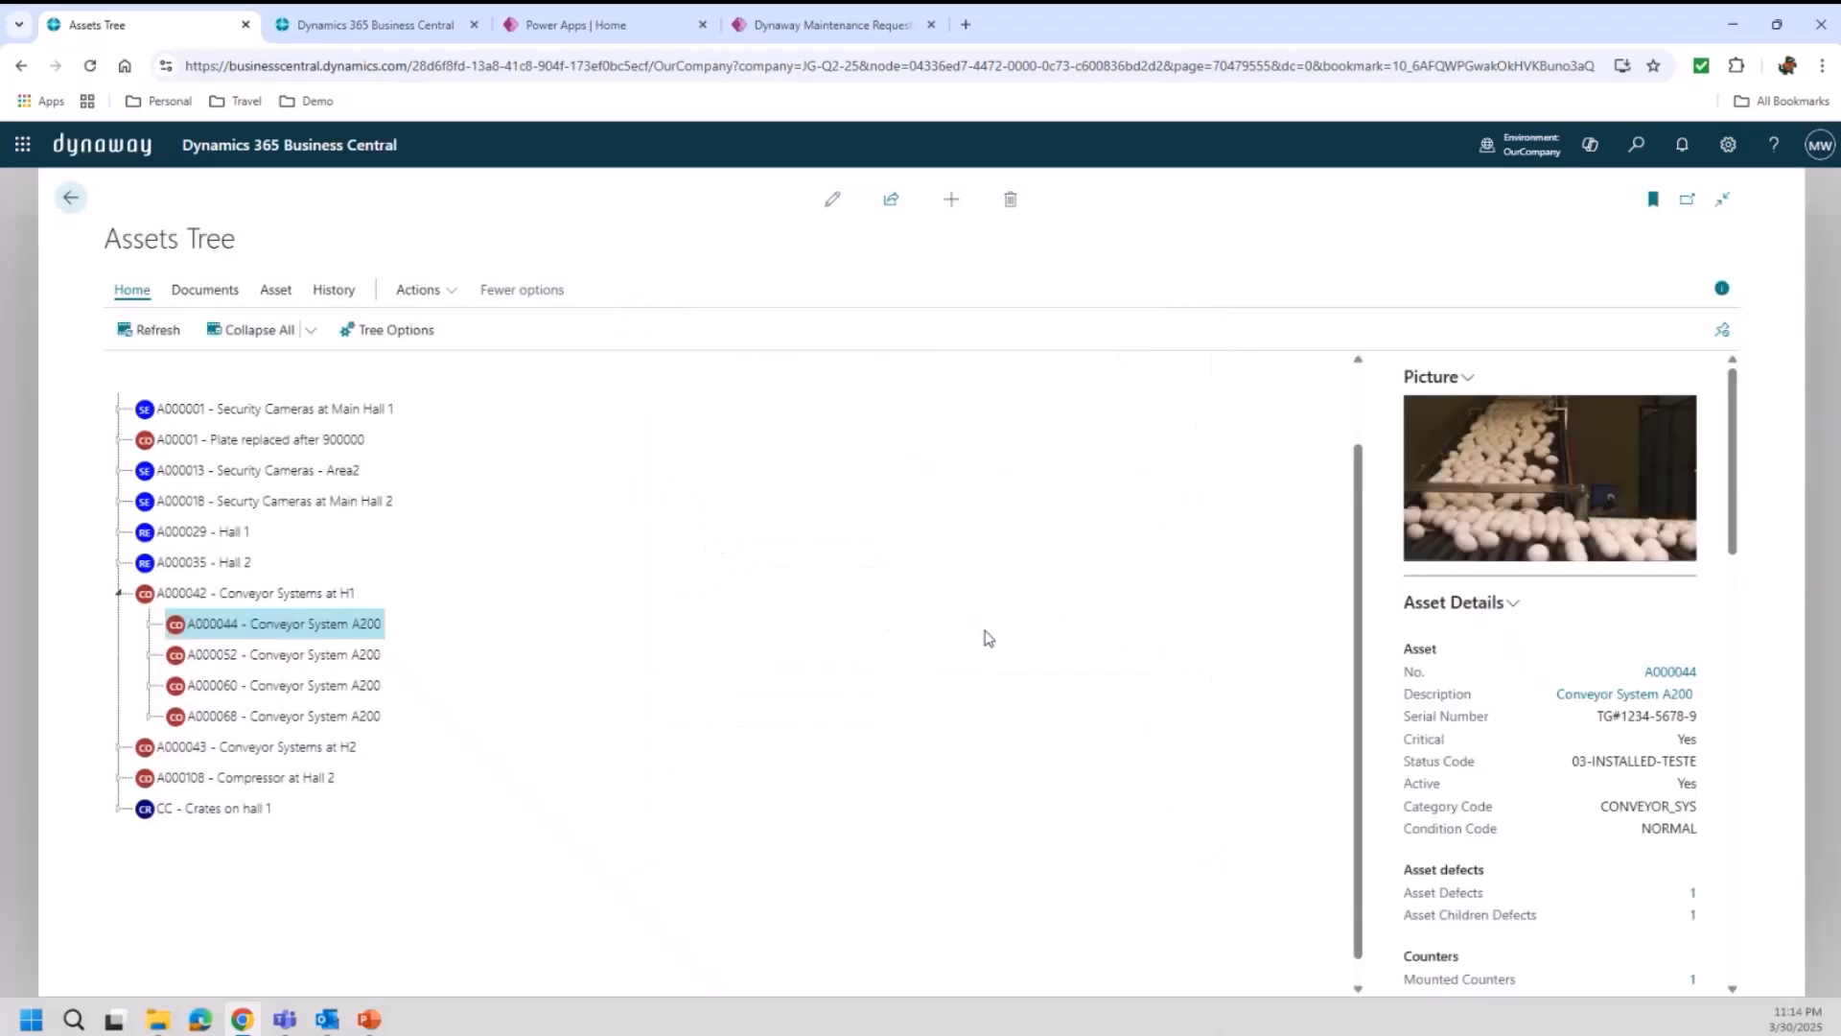
Open the new maintenance requests from the home page, examine the "Making a loud noise" calibration request, and return to the home page
left_click(63, 201)
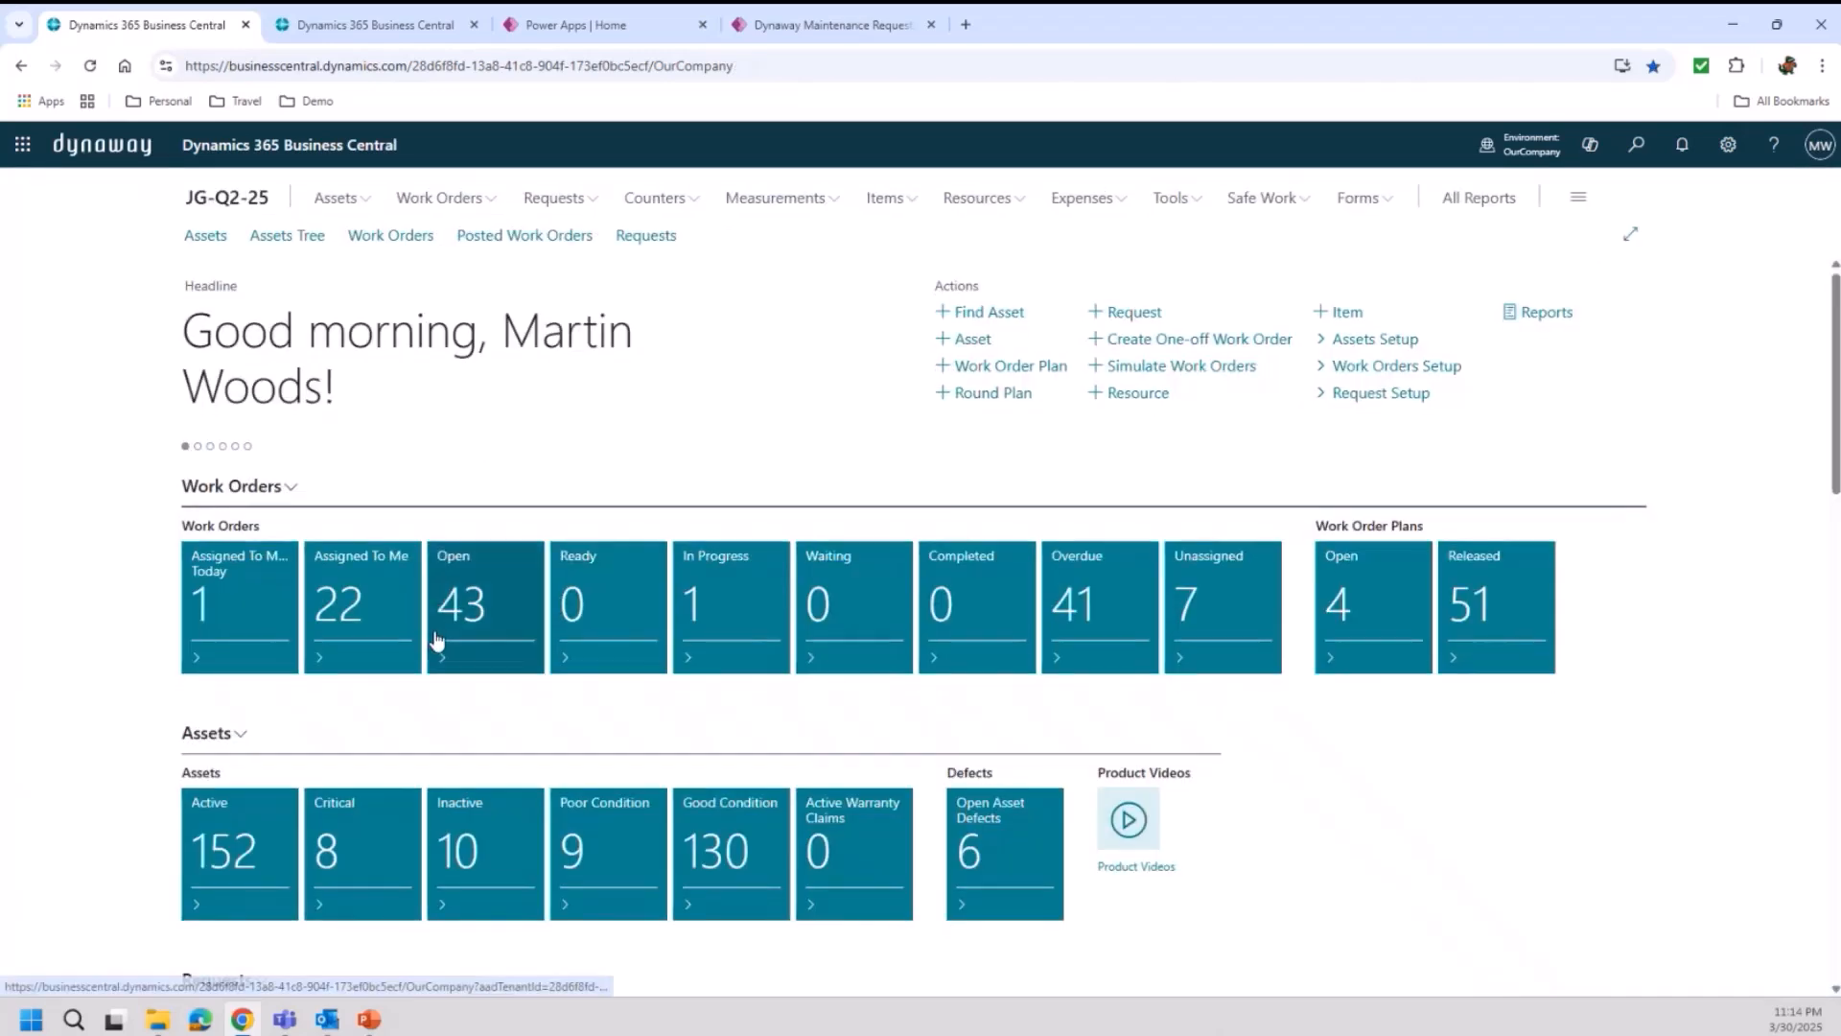
scroll(219, 852, "down", 4)
left_click(230, 758)
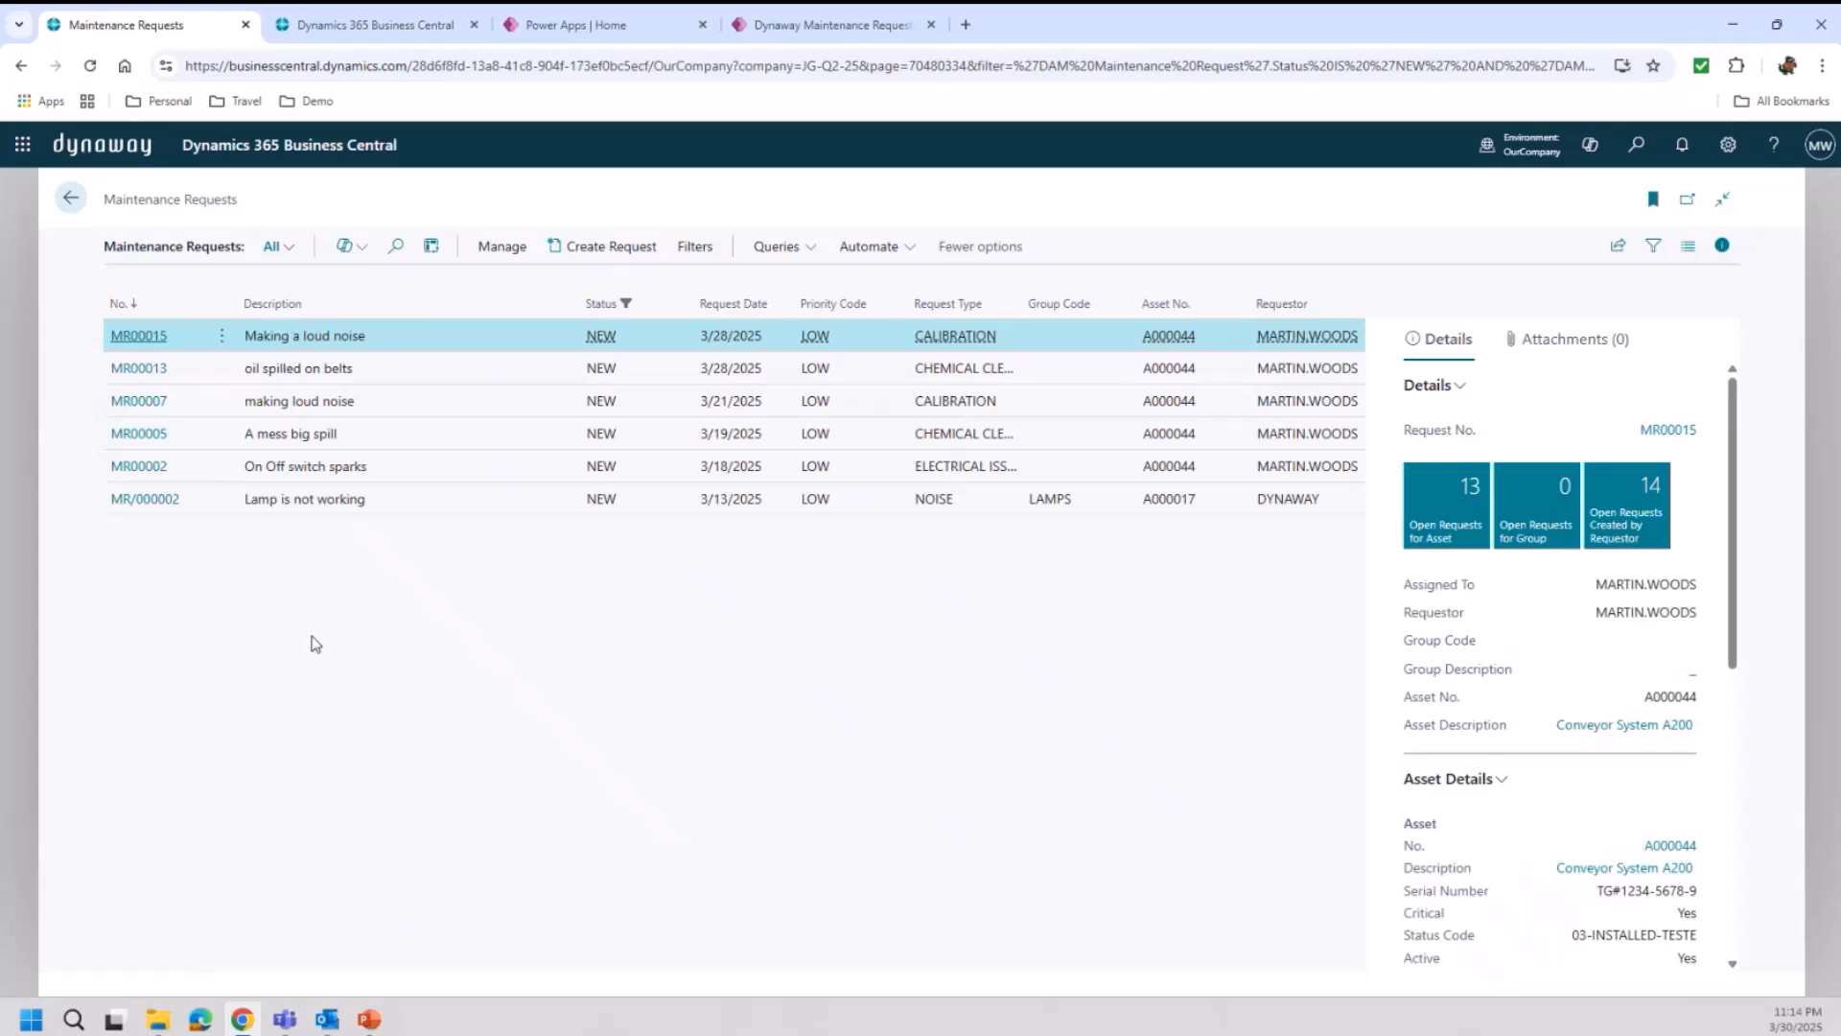
left_click(139, 336)
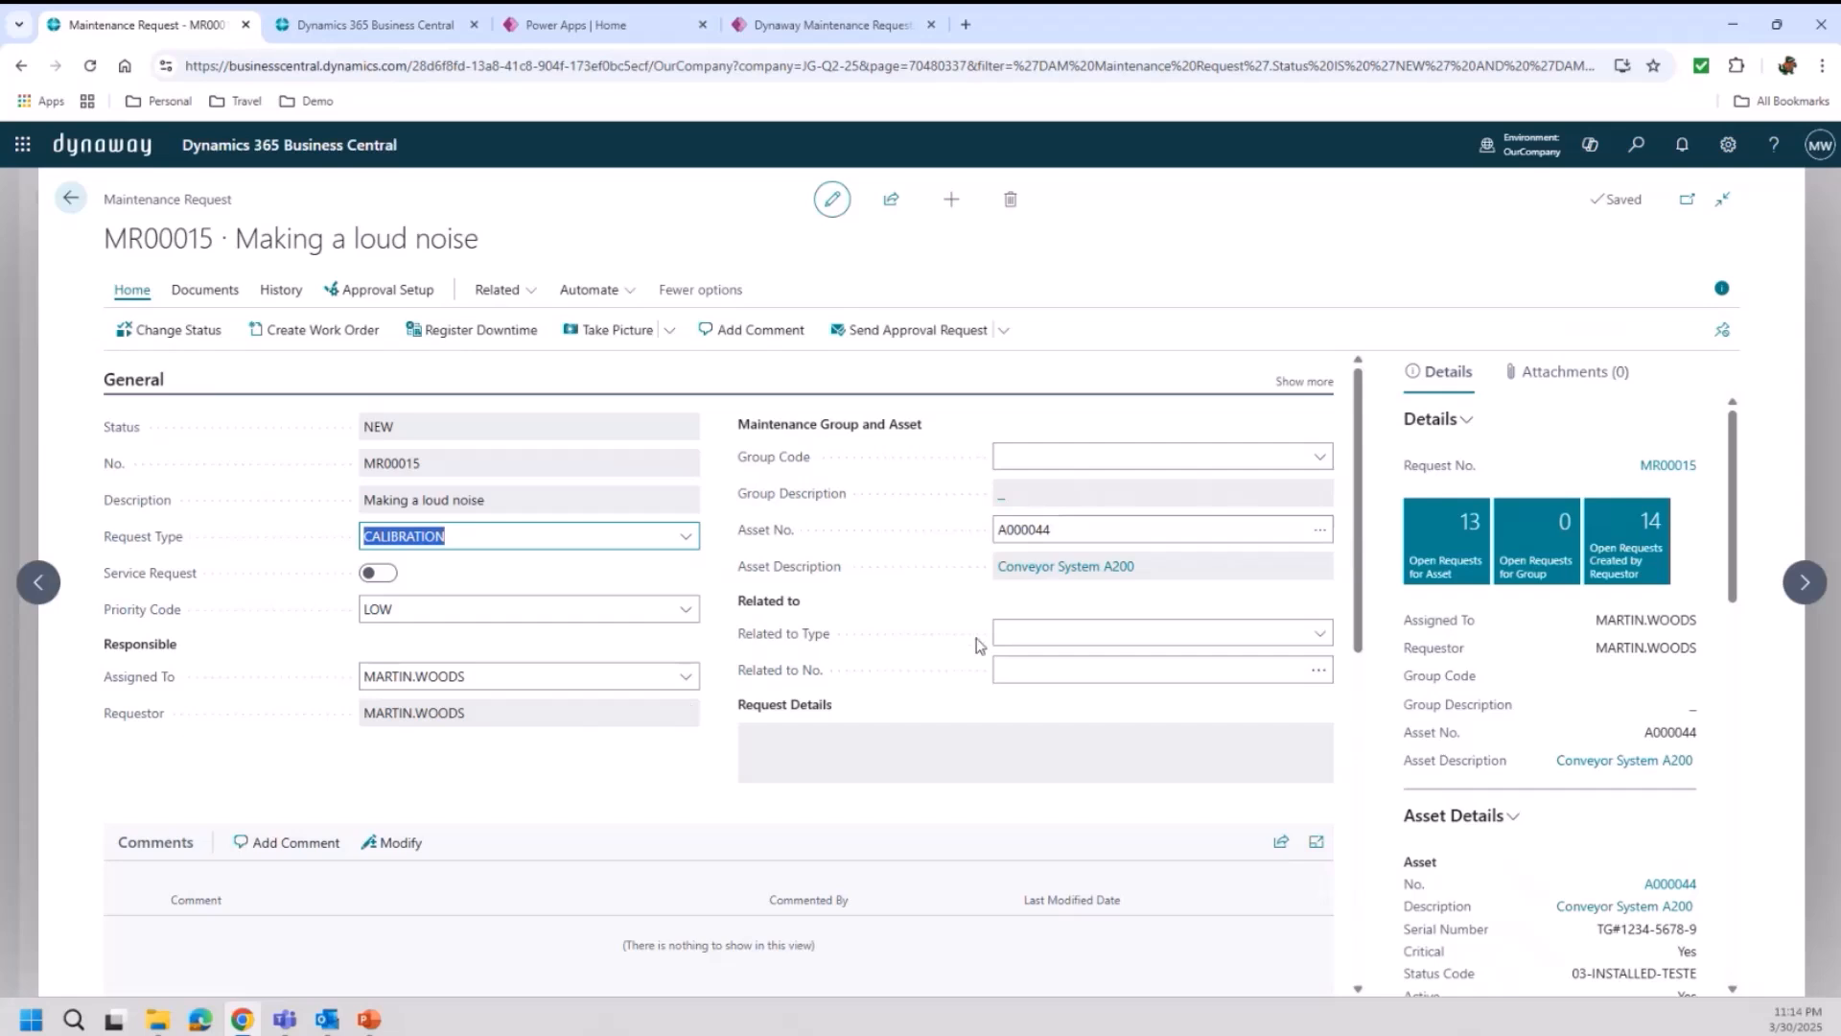
scroll(968, 643, "down", 2)
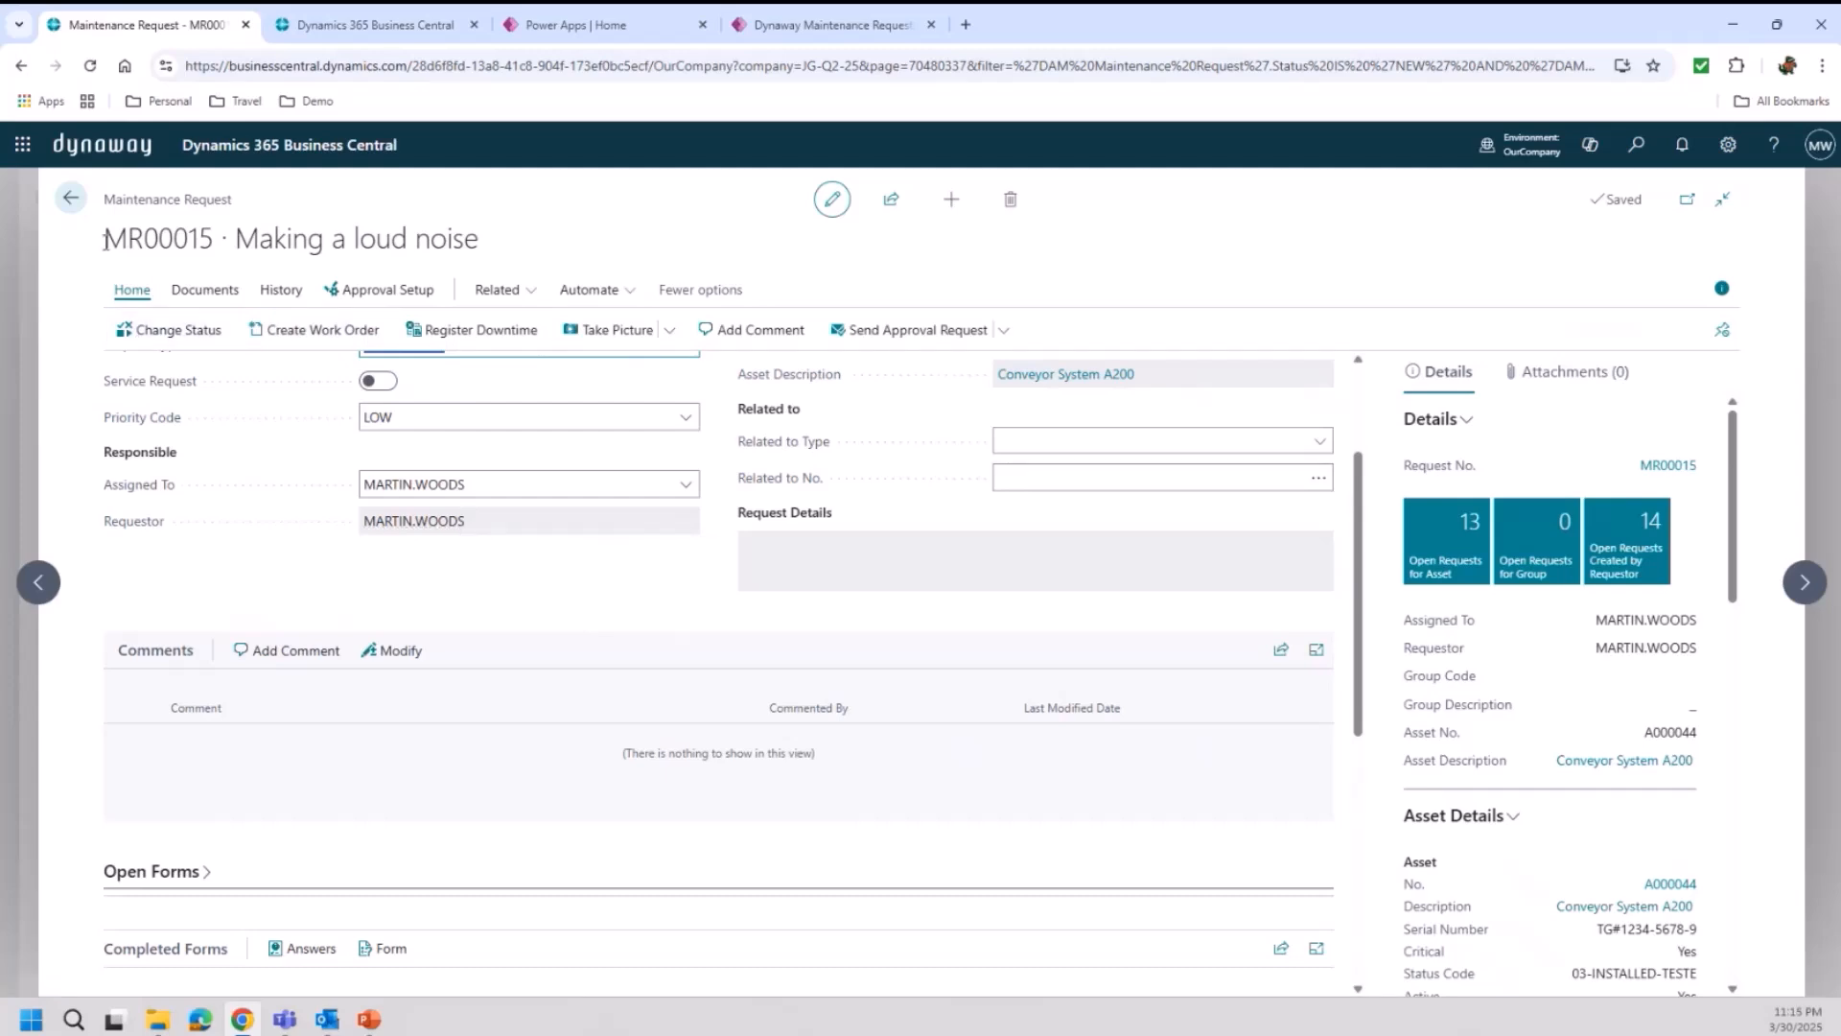
left_click(68, 202)
left_click(69, 200)
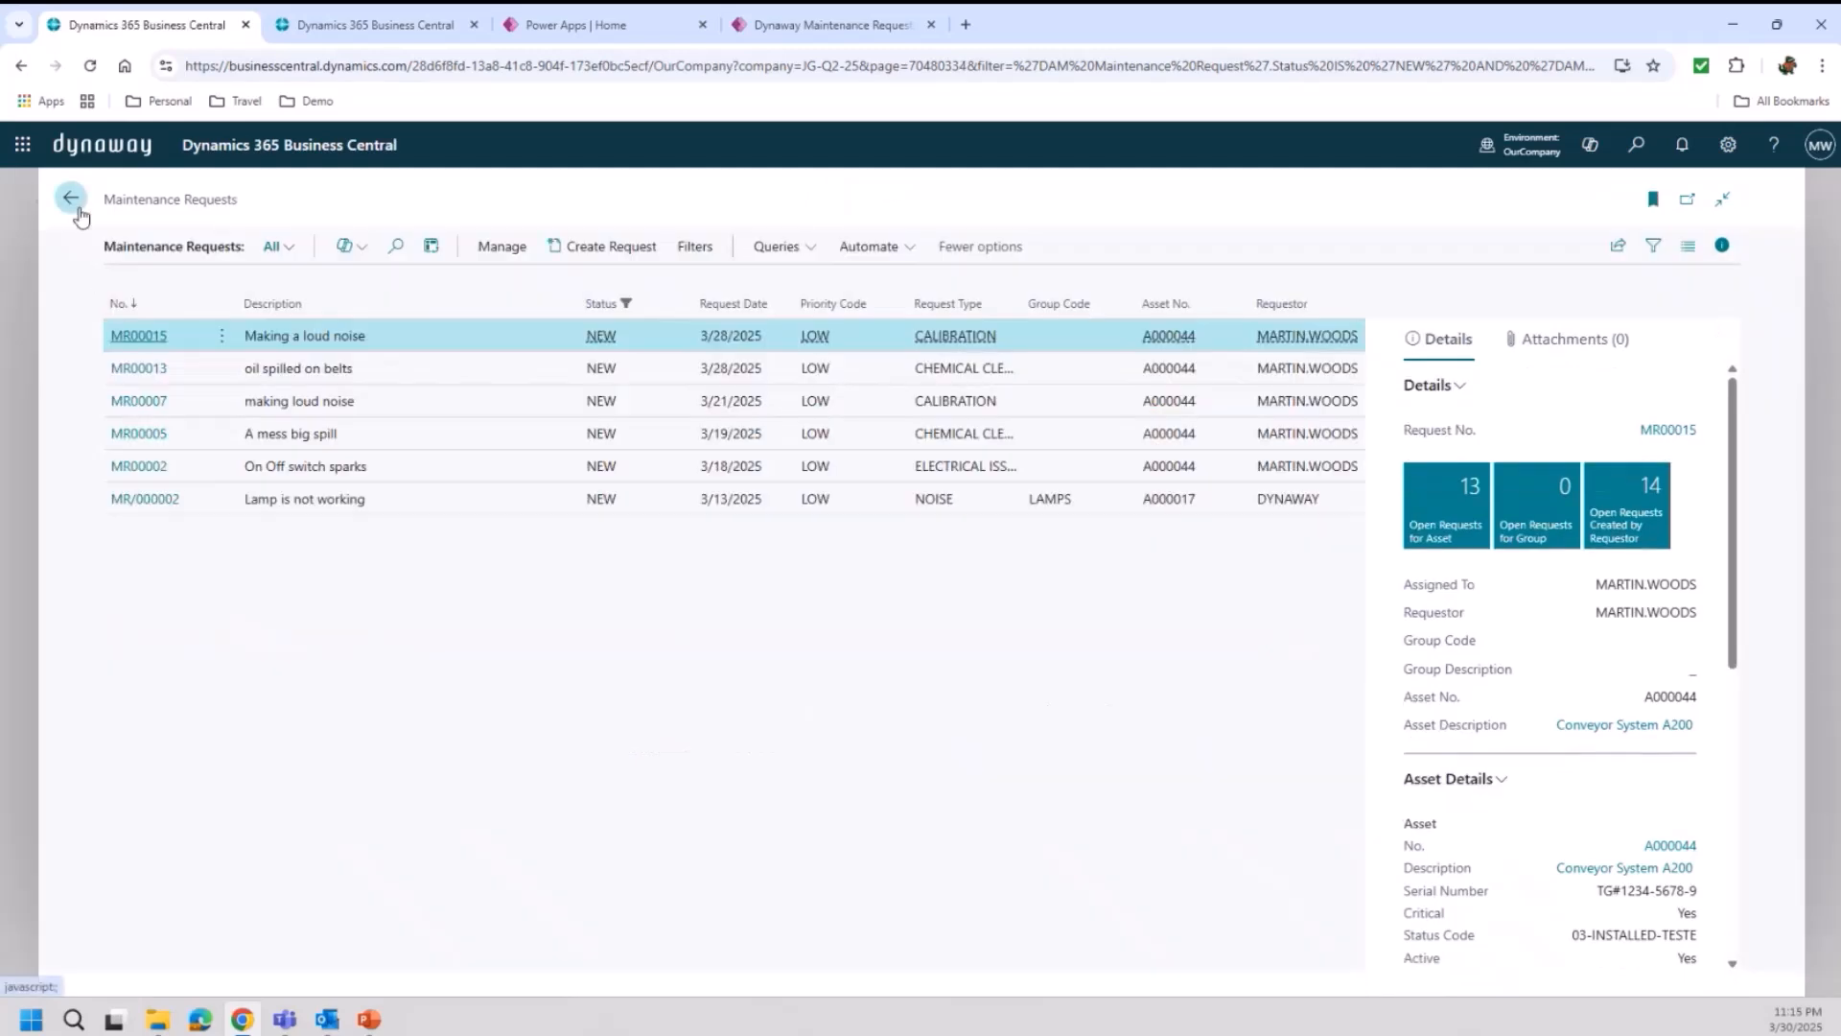
Open the Conveyor System A200 inspection work order from the work orders assigned to me for today
scroll(531, 759, "up", 1)
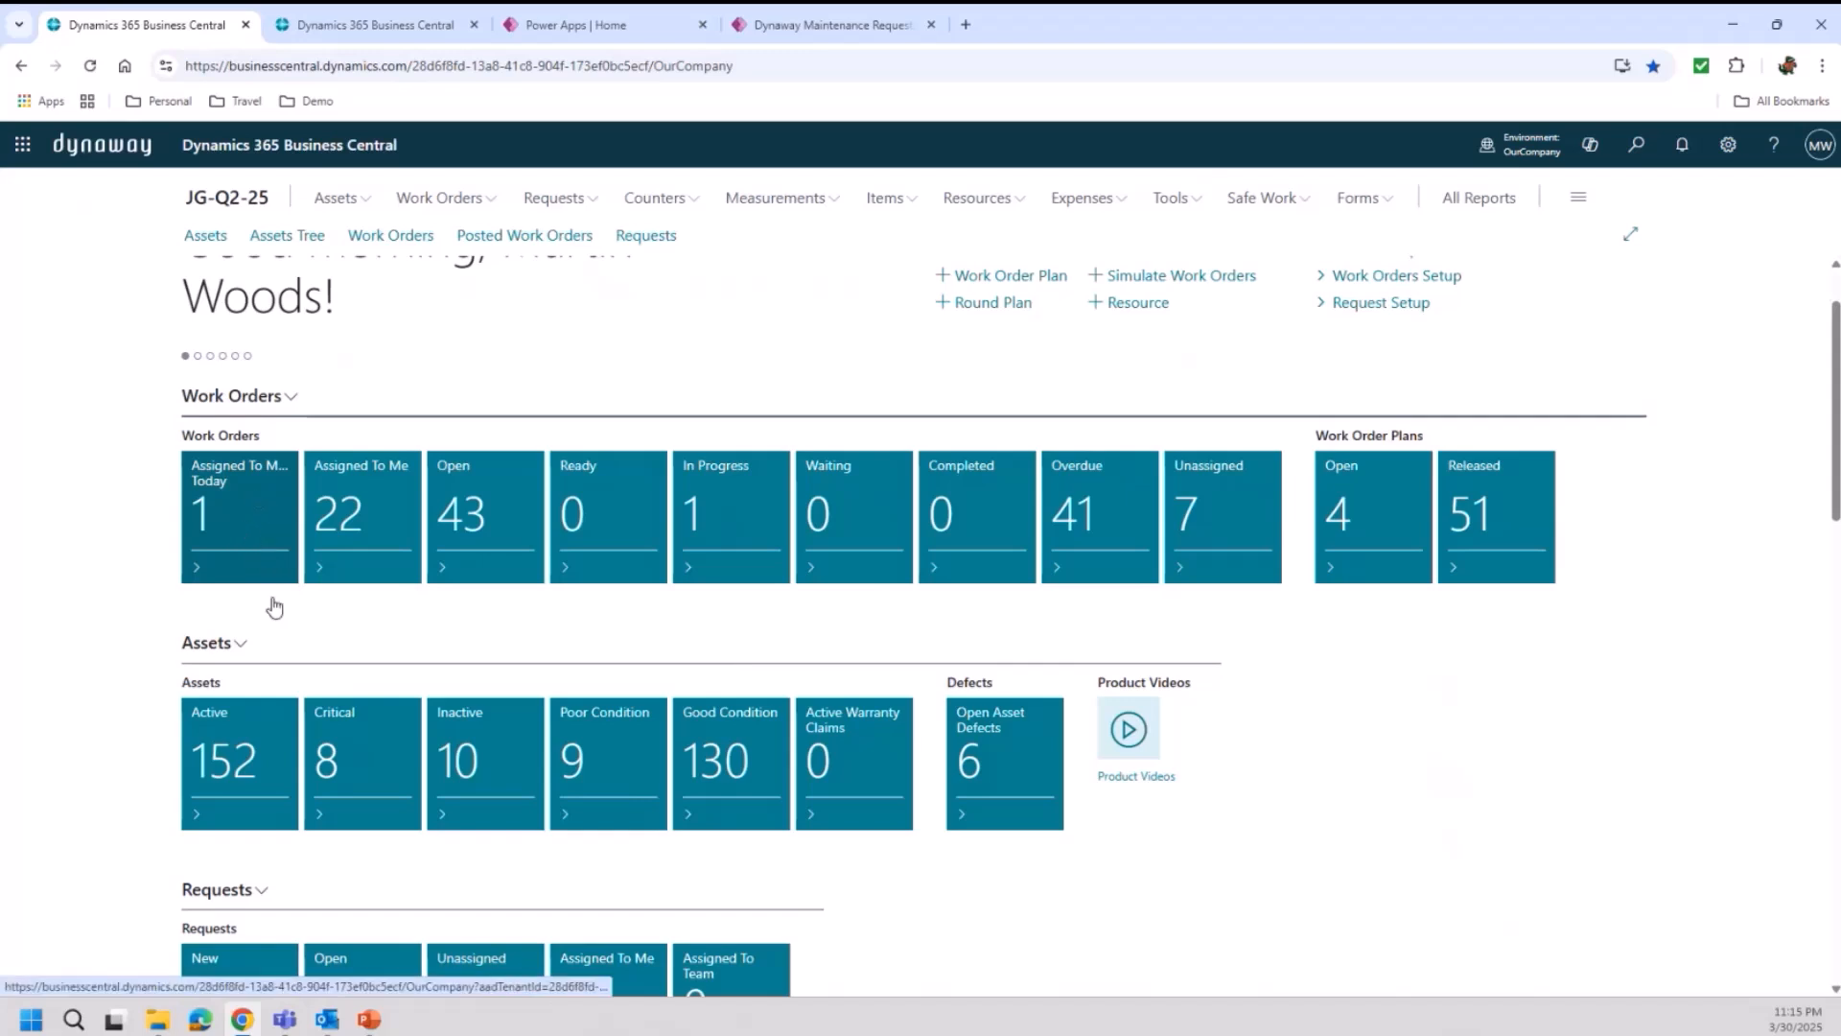
left_click(247, 533)
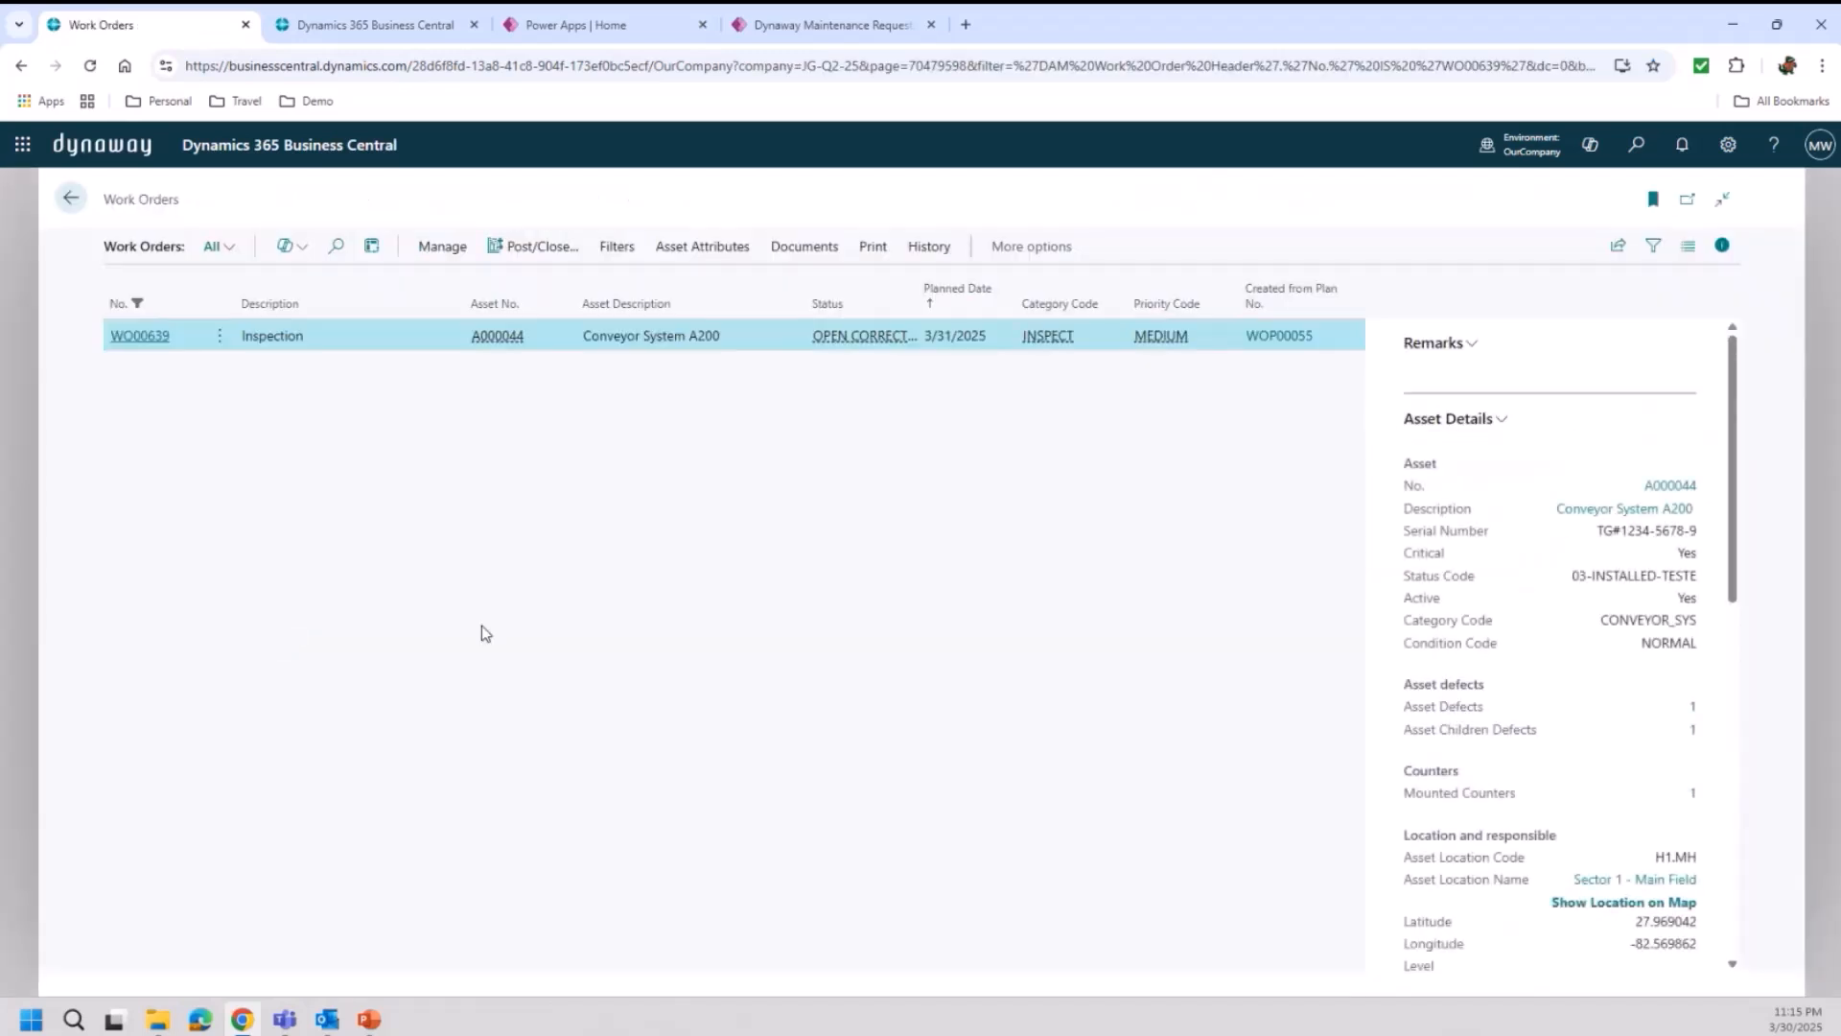
left_click(140, 336)
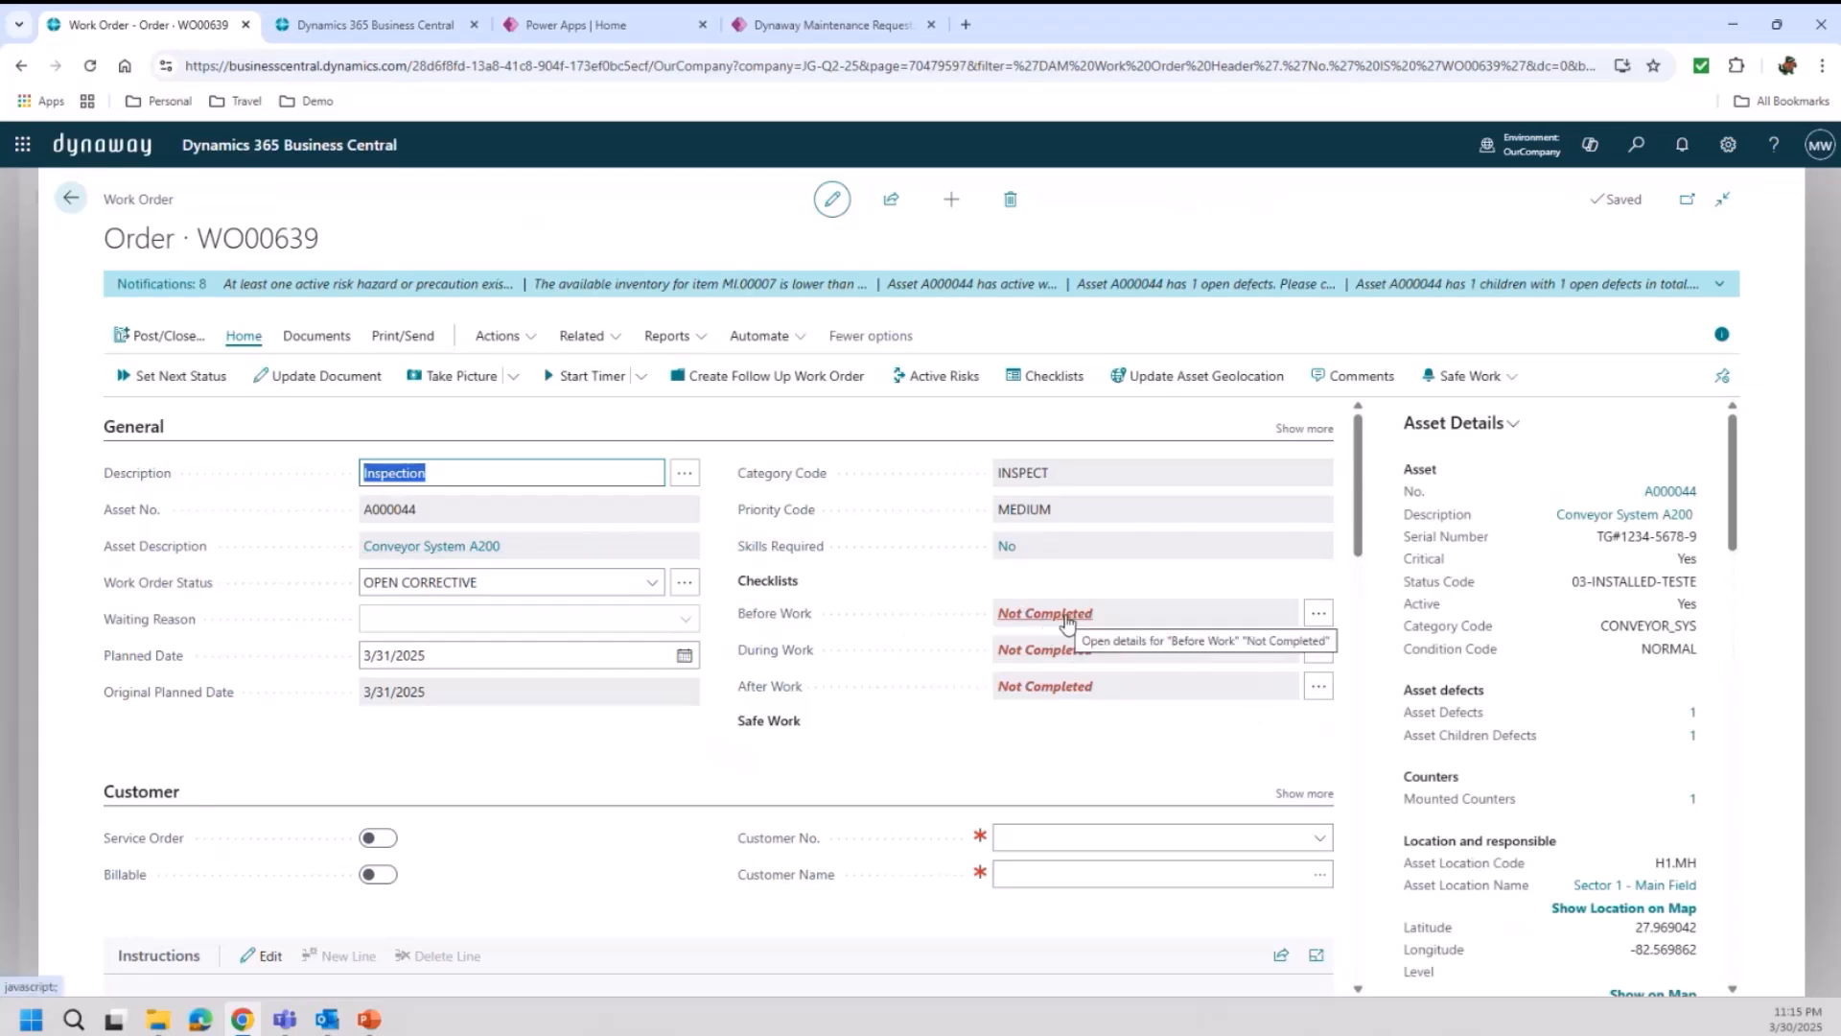
Complete and submit the Before Work checklist, marking the workstation cleaned, the machine turned off and all equipment in place
left_click(1319, 619)
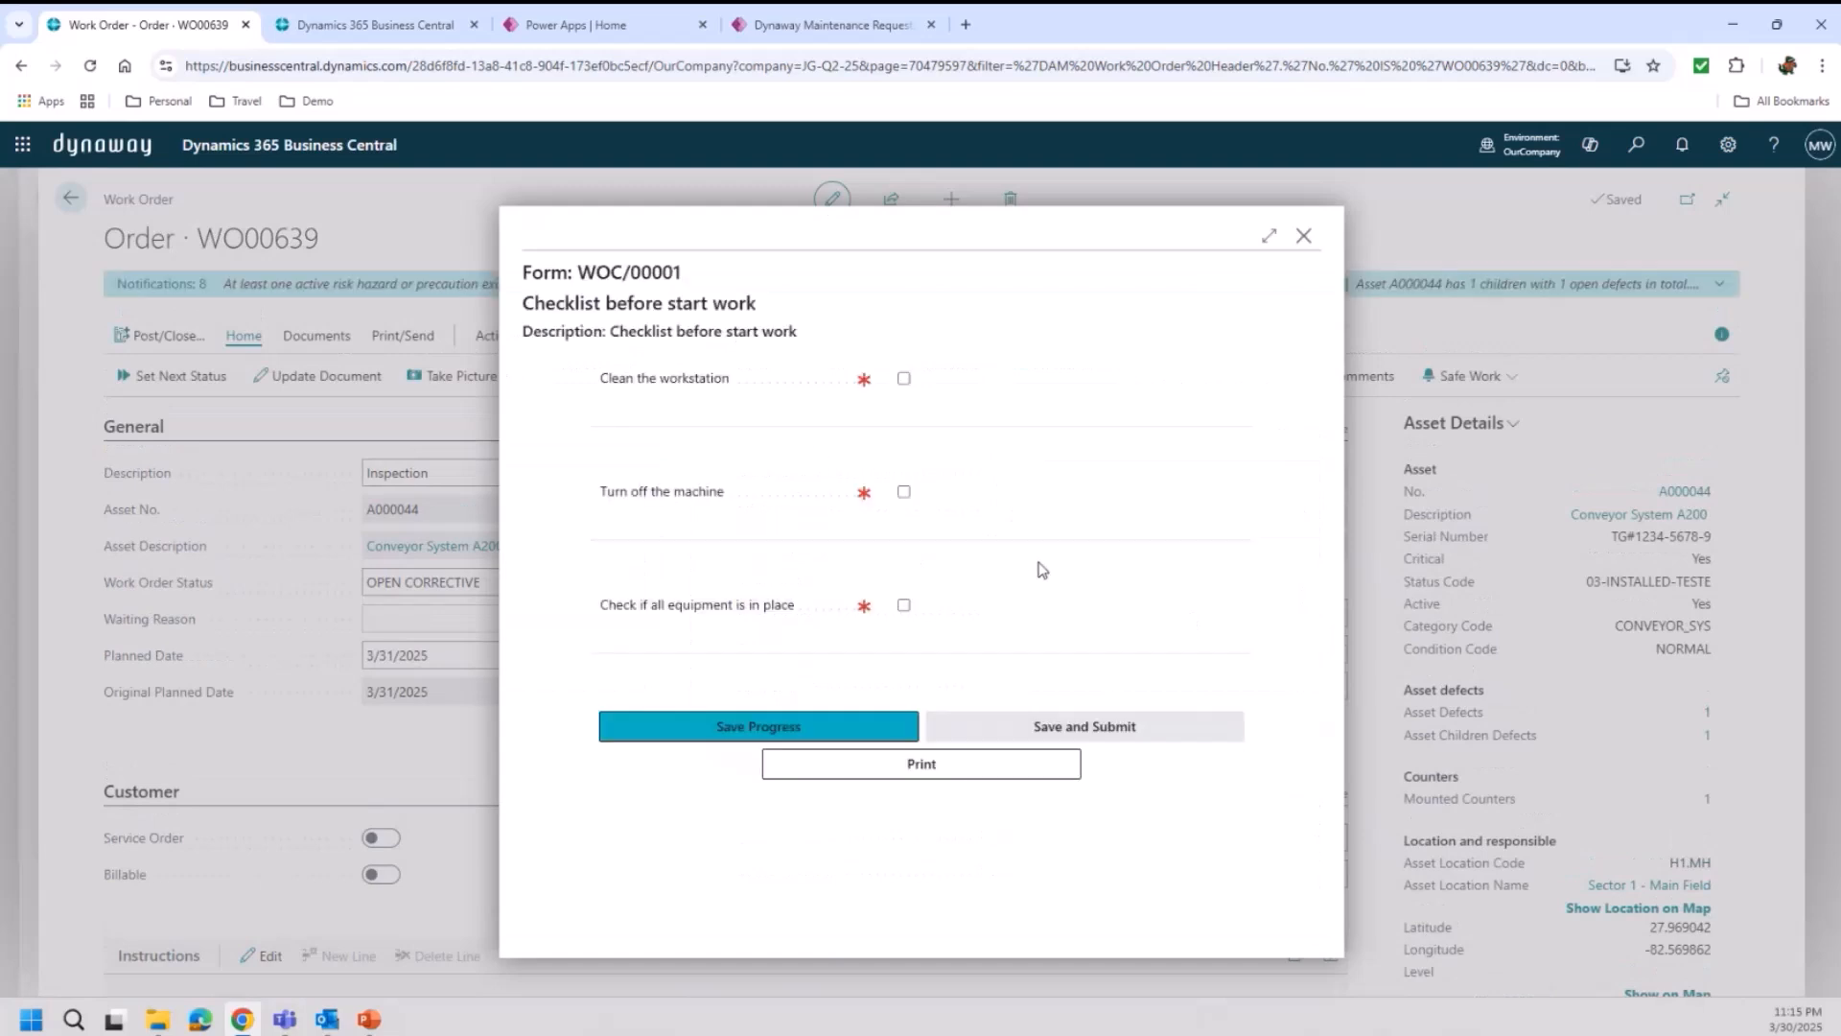
left_click(903, 378)
left_click(903, 491)
left_click(904, 605)
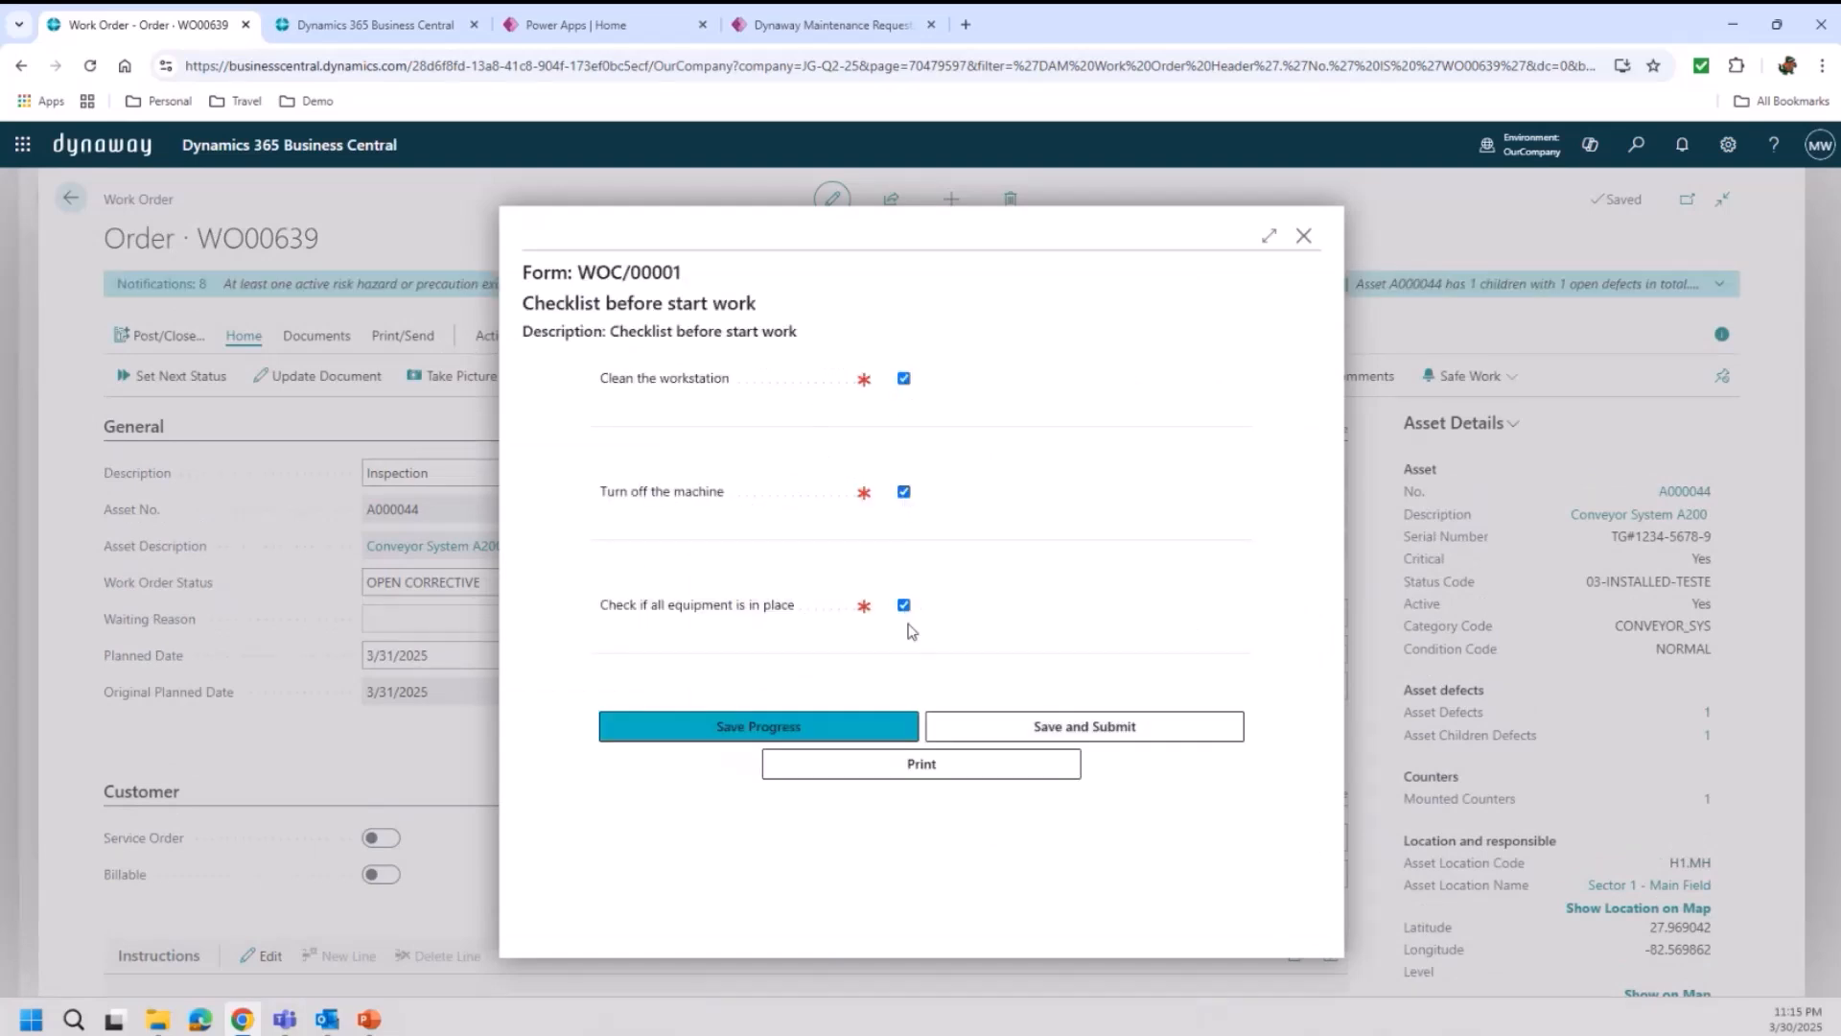
left_click(1131, 719)
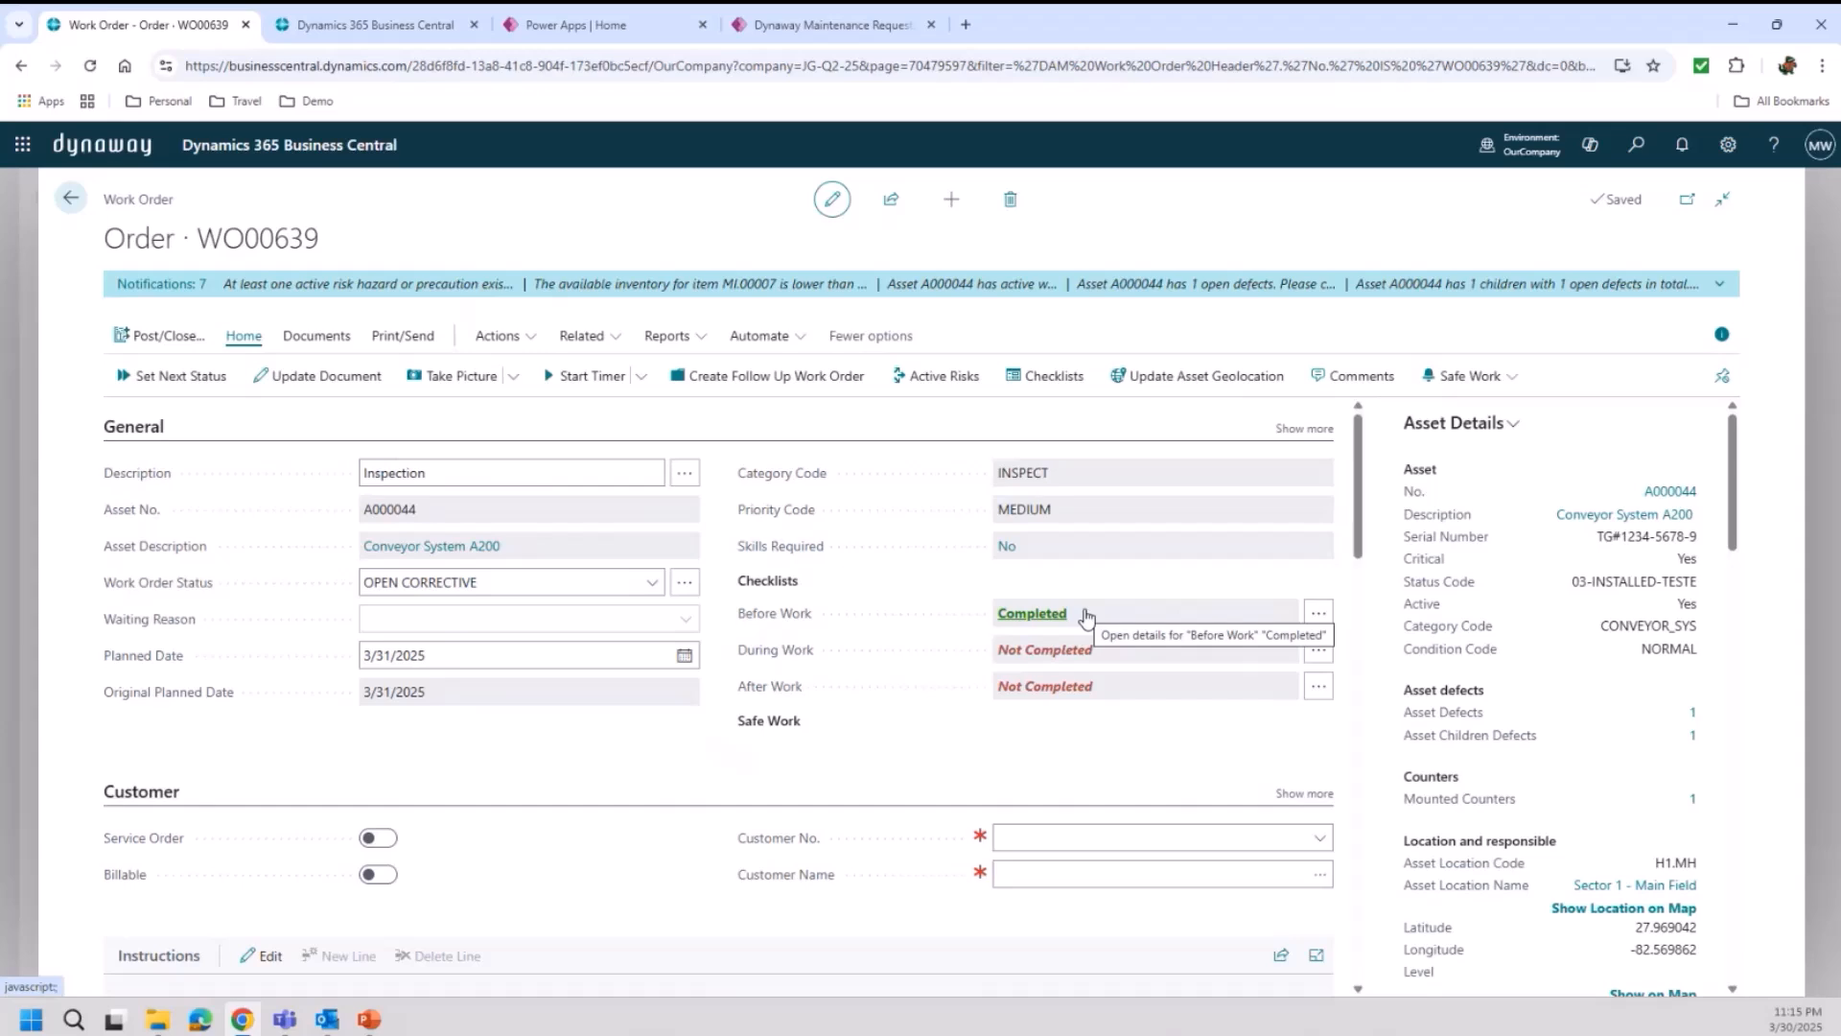
Review the maintenance instructions on the Conveyor System A200 inspection work order and return to the home page
scroll(729, 623, "down", 4)
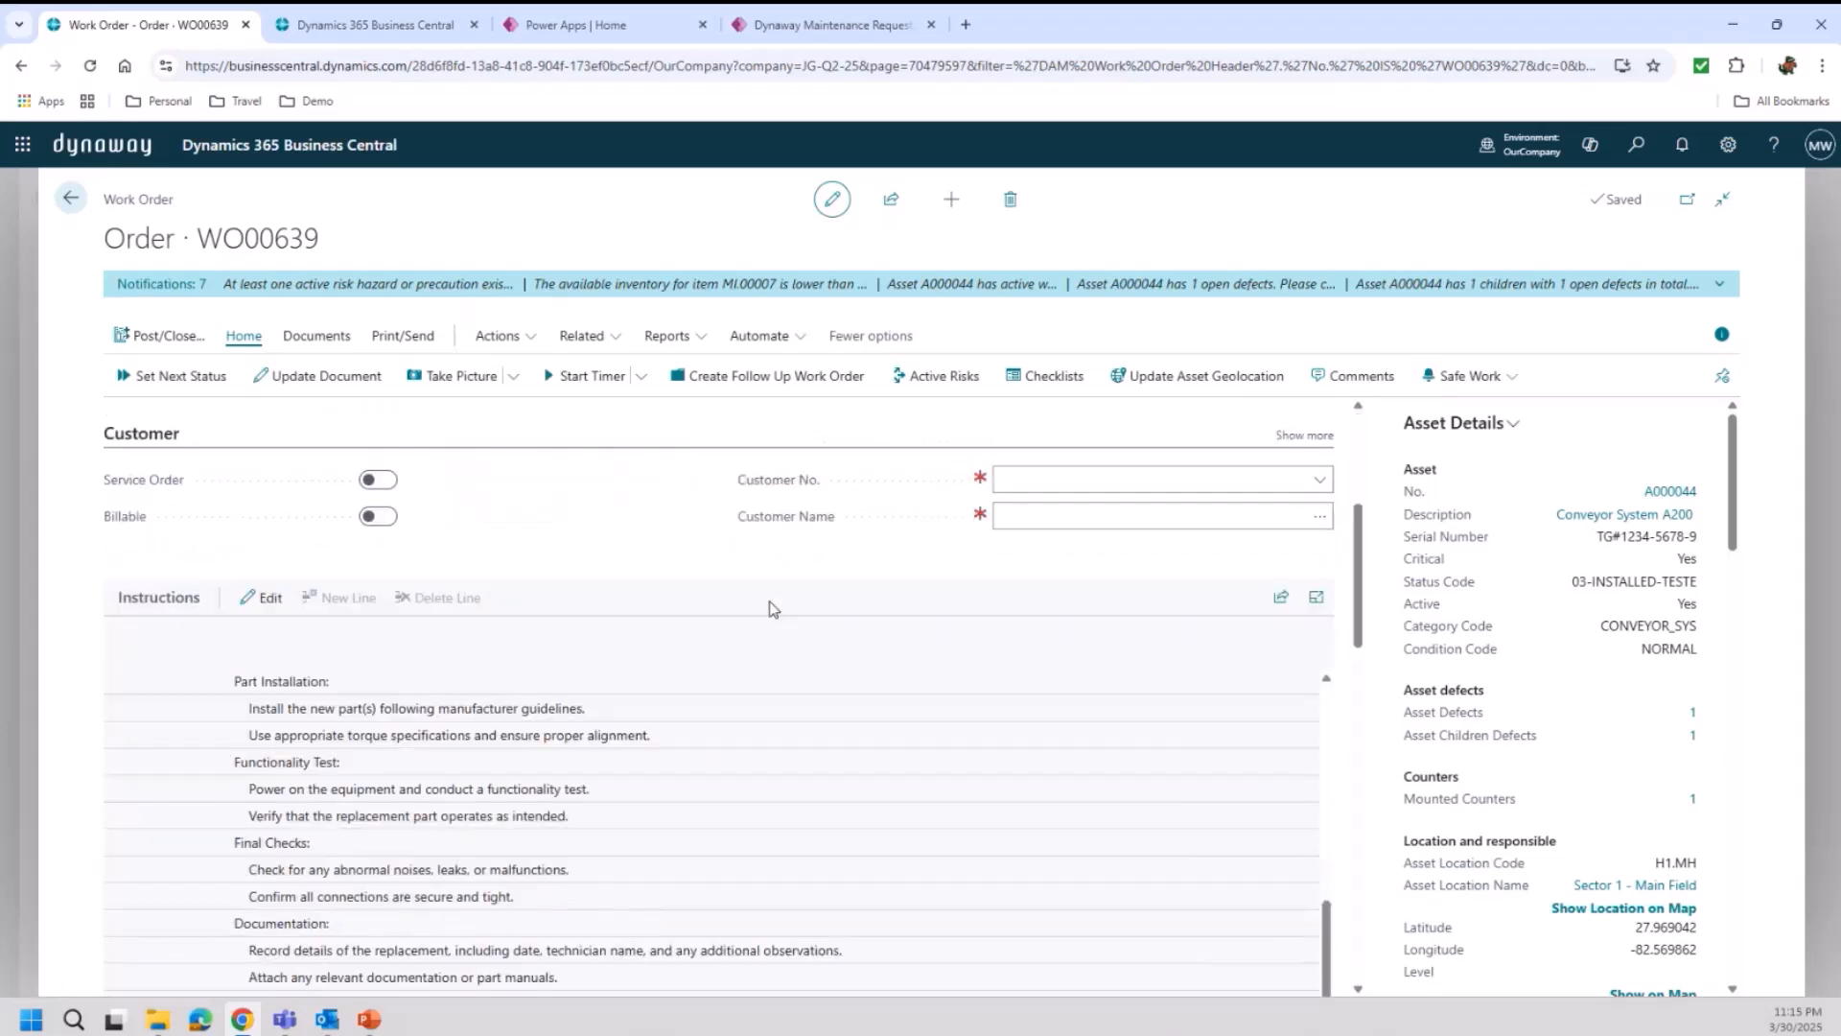
scroll(773, 609, "down", 3)
scroll(650, 710, "up", 5)
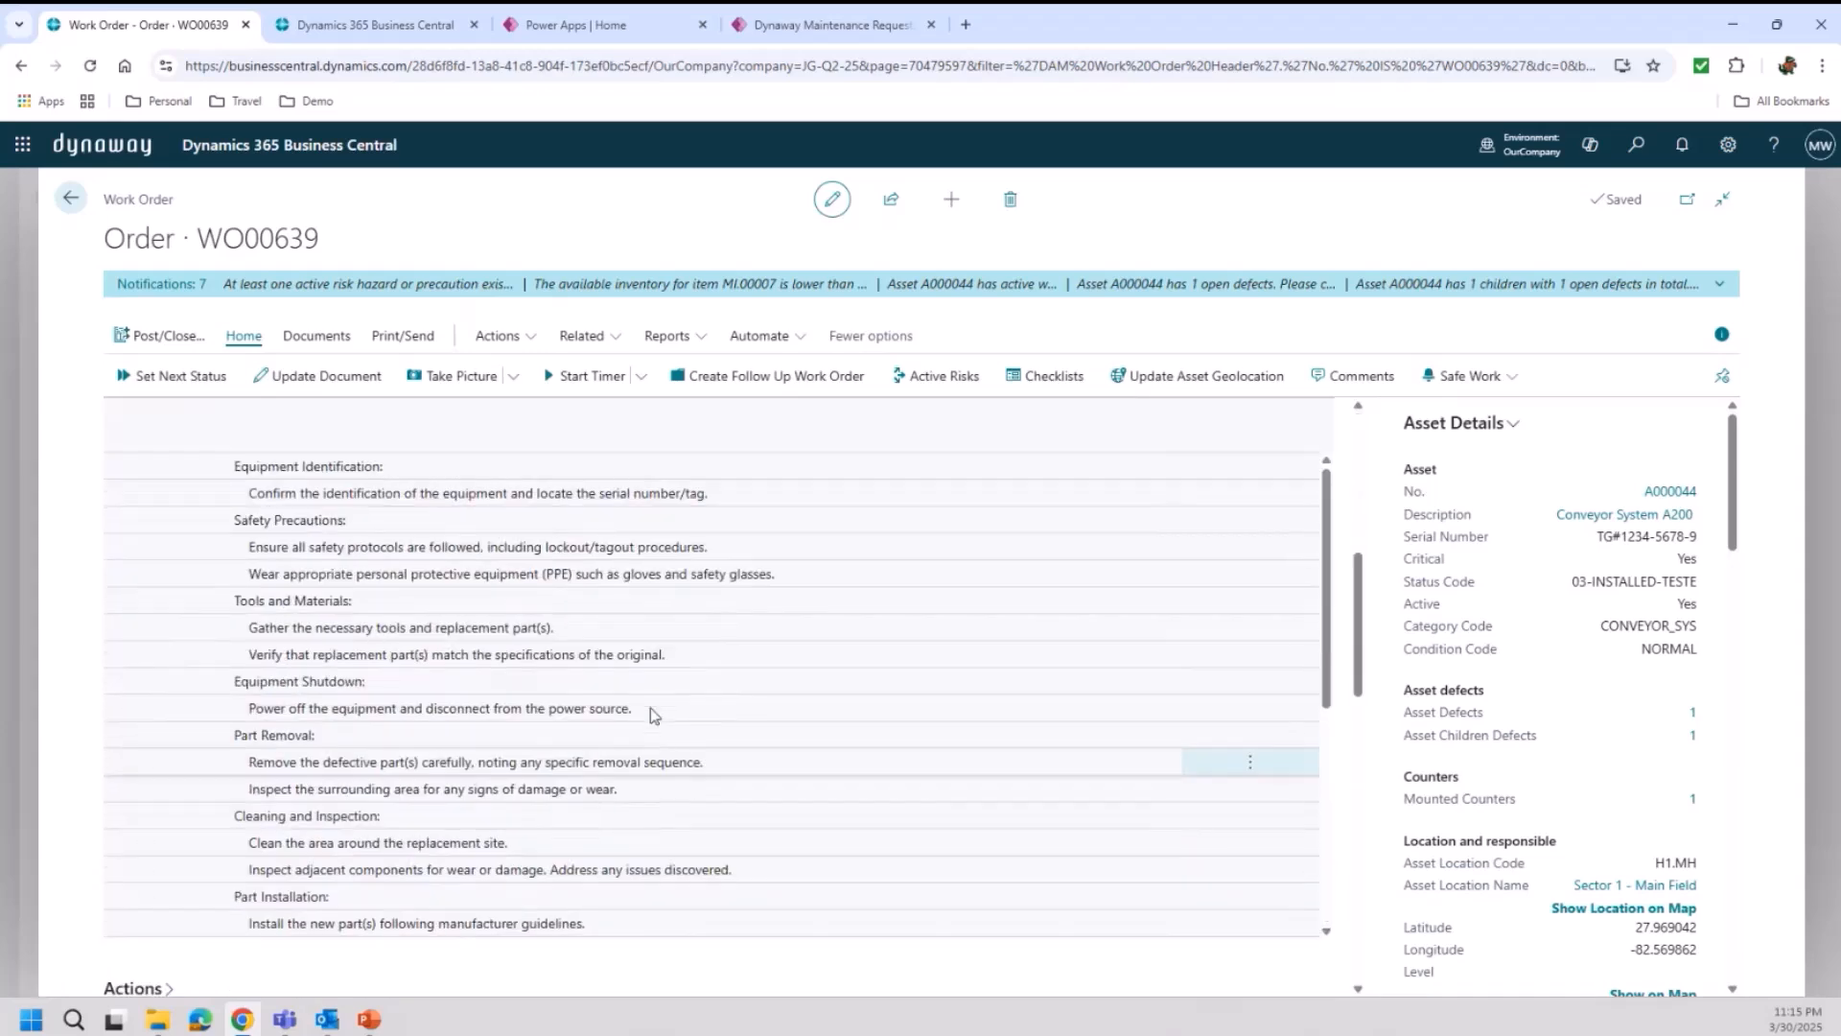
scroll(206, 416, "up", 1)
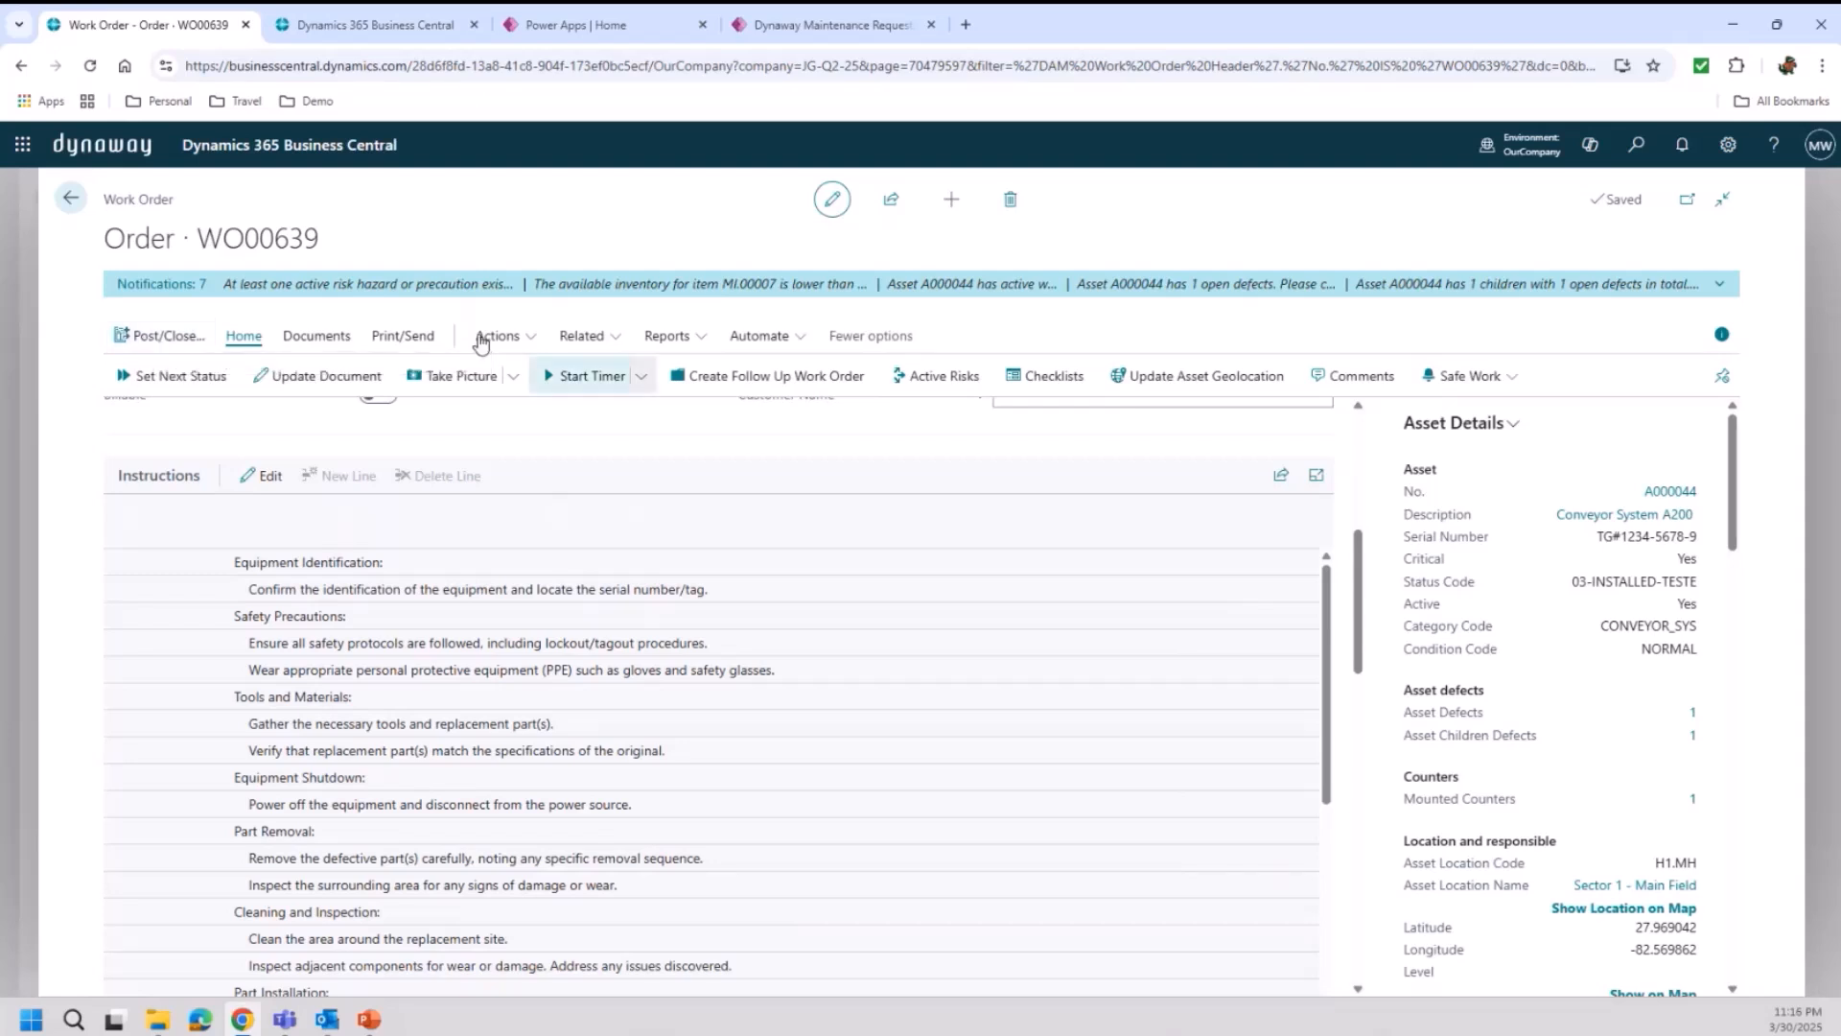
left_click(67, 203)
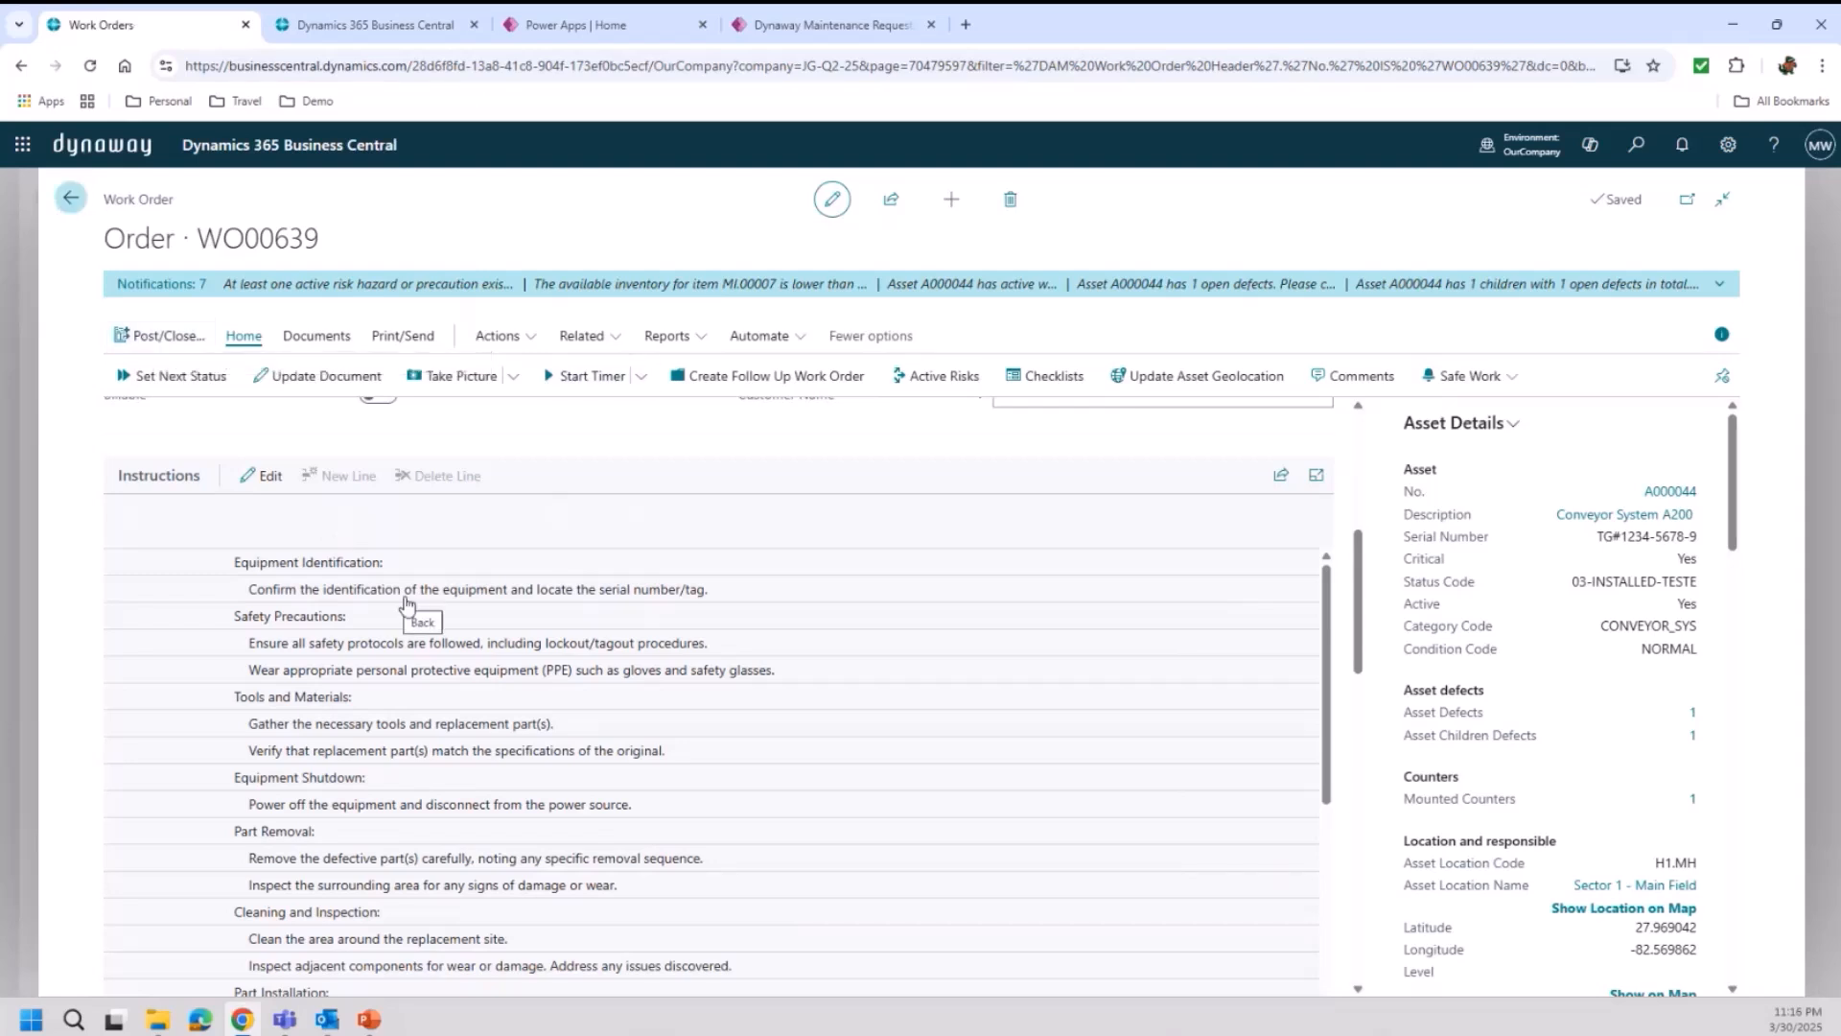
left_click(69, 202)
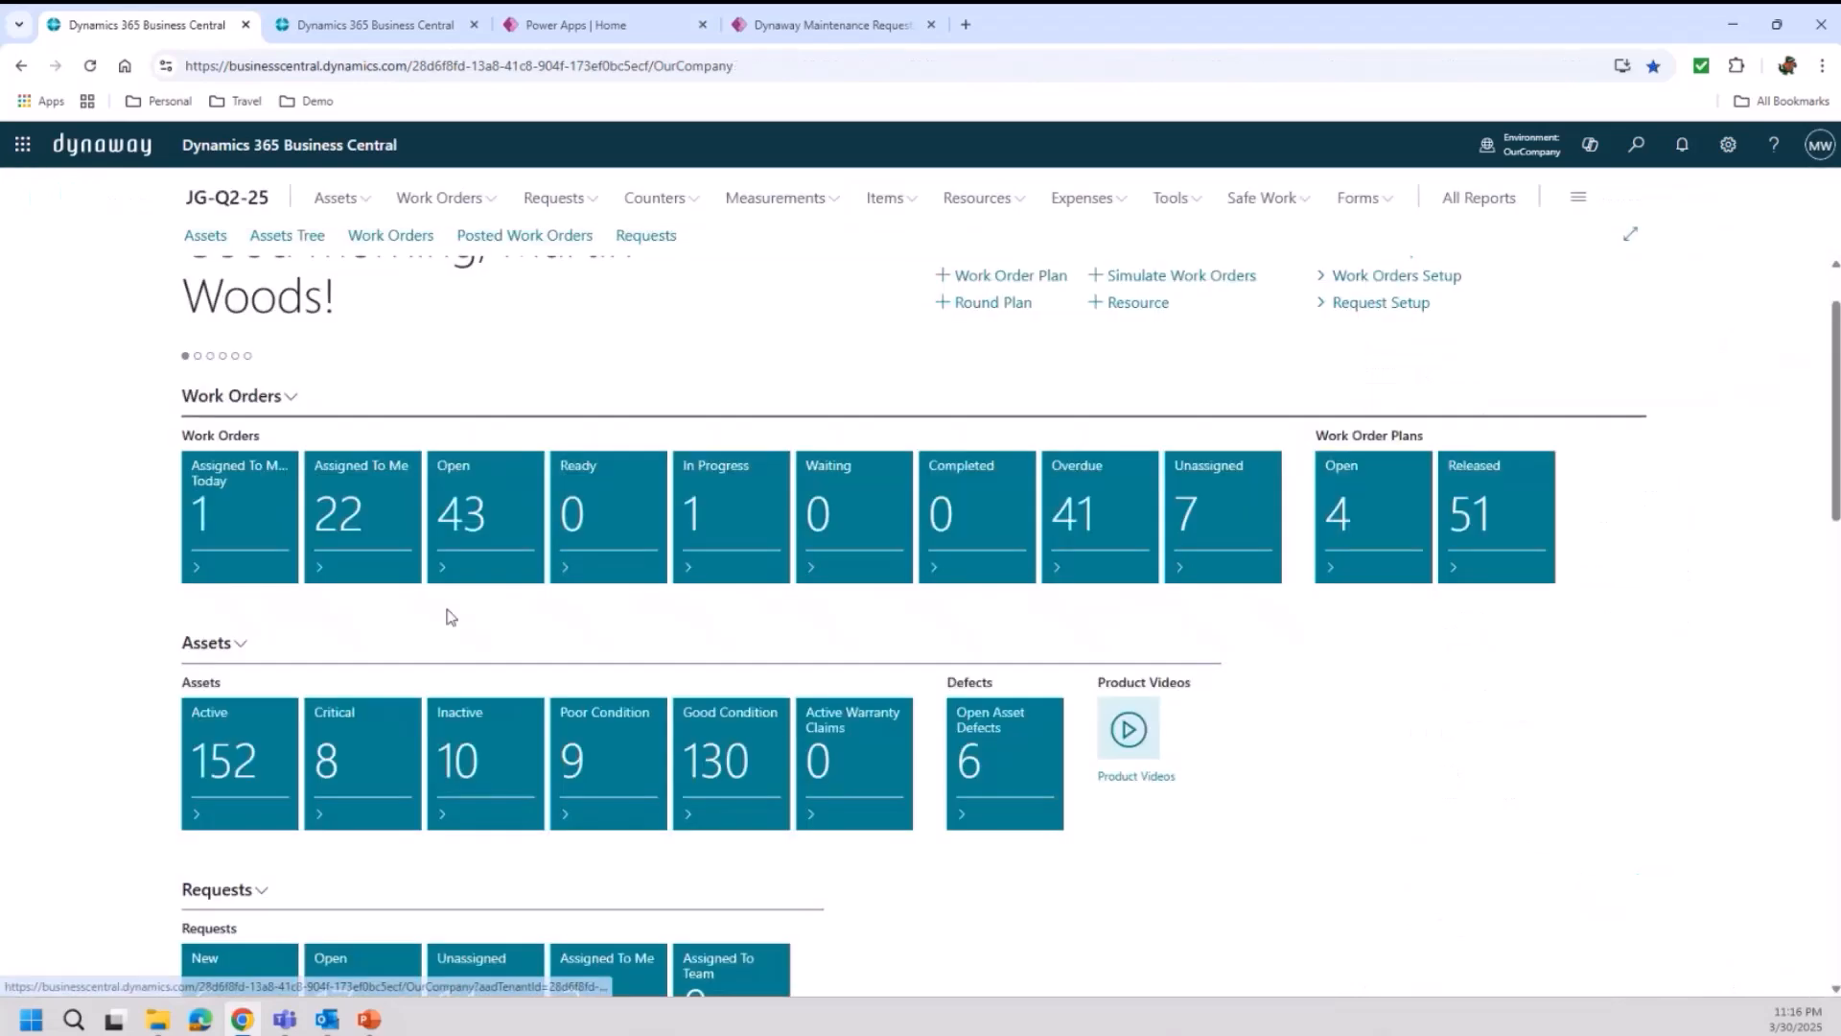
Start a new work order plan from the work order plans and review its general fields through to the frequencies
left_click(435, 202)
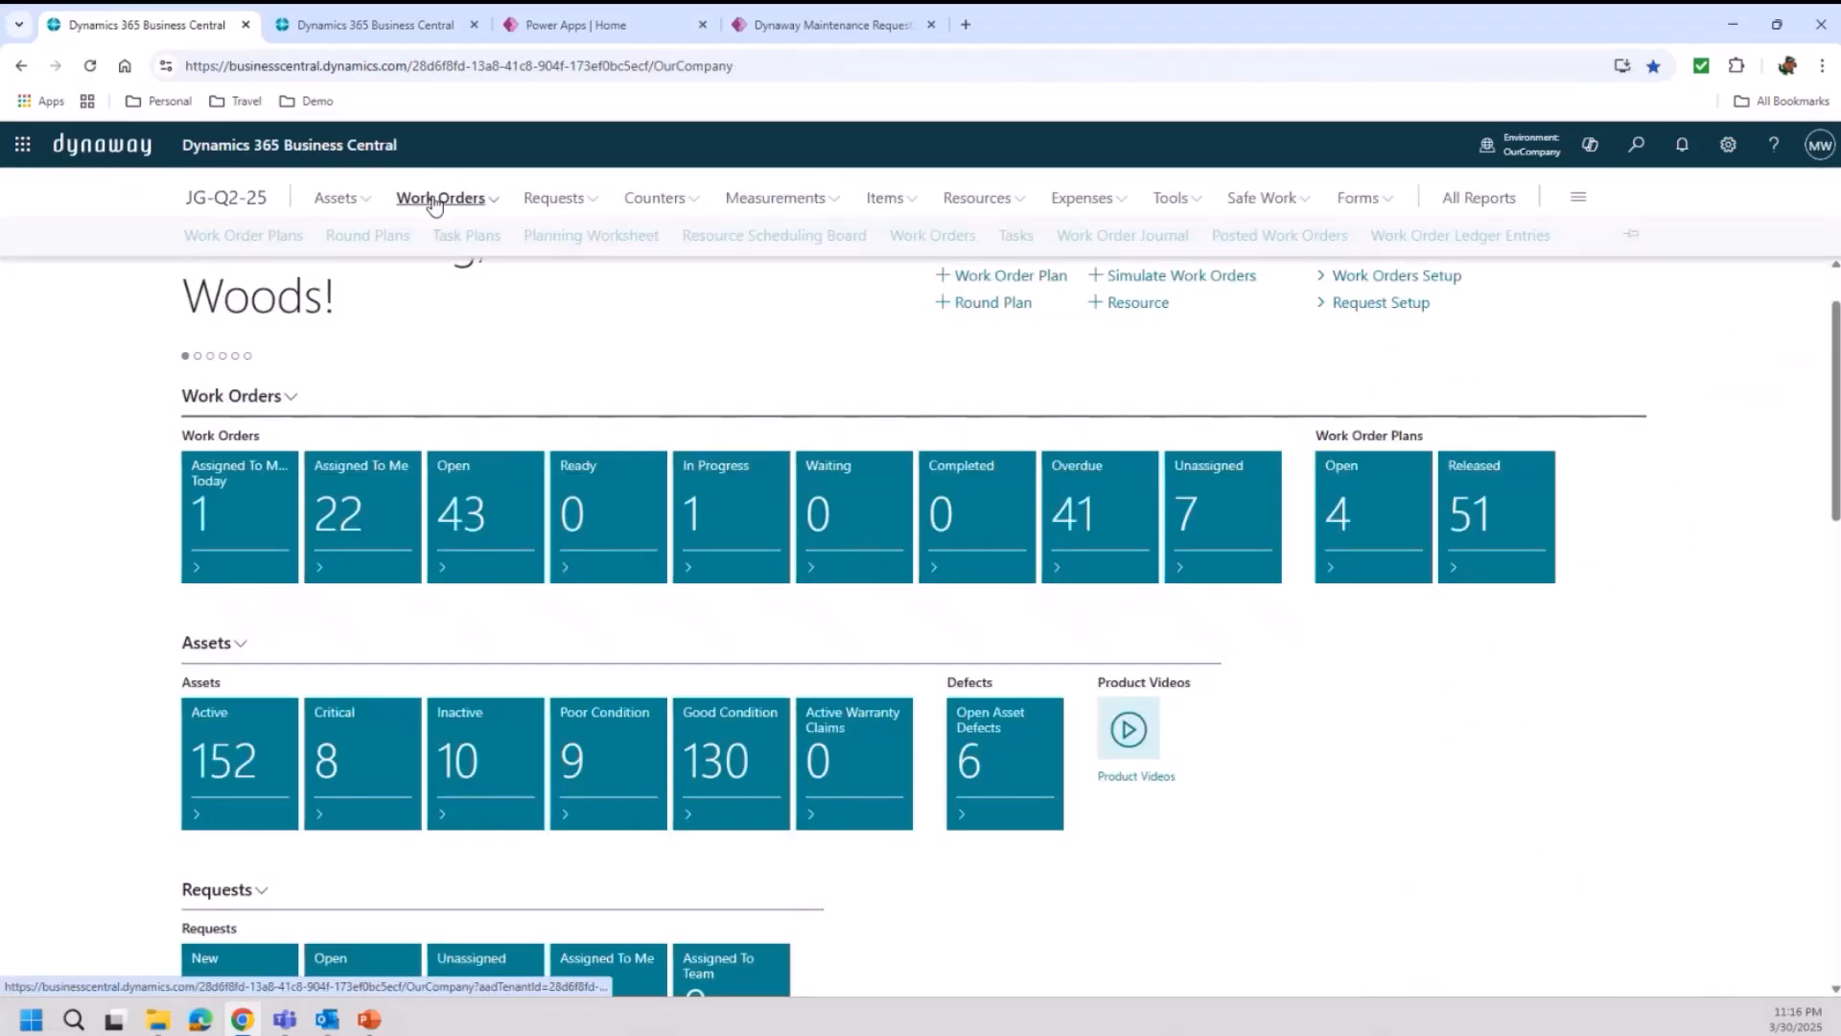
left_click(267, 244)
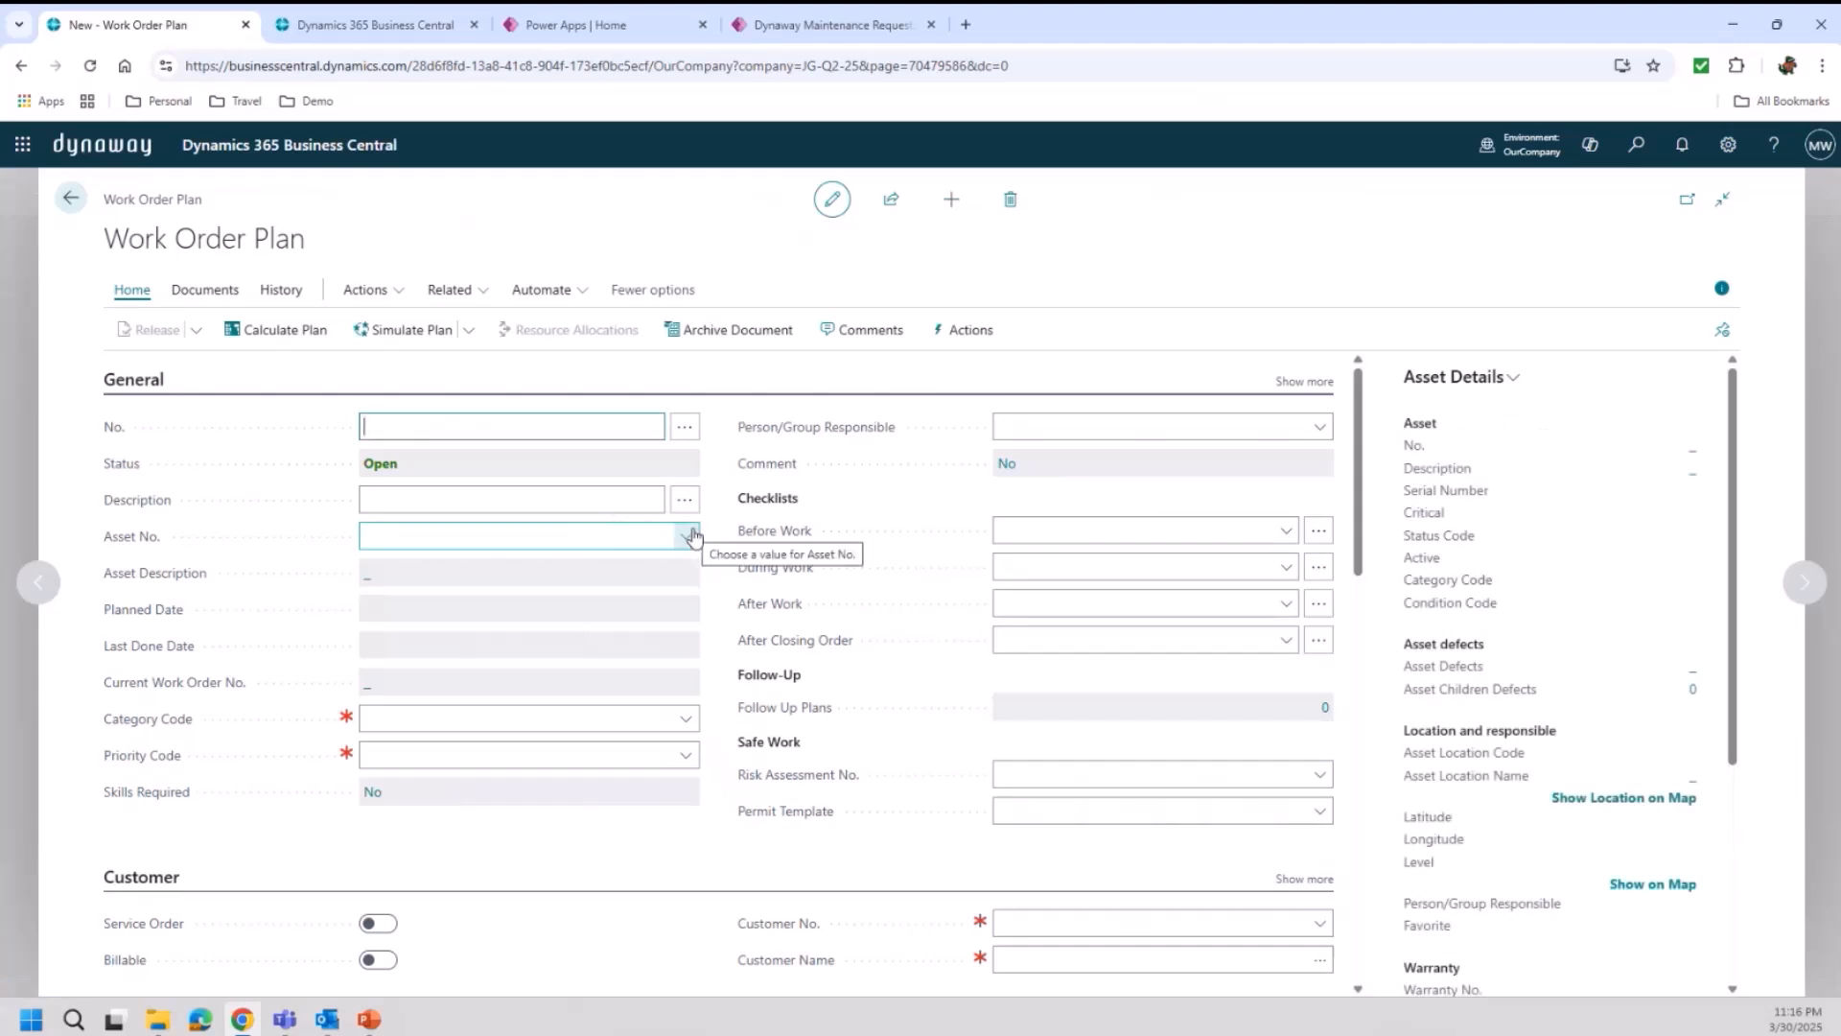
scroll(767, 743, "down", 4)
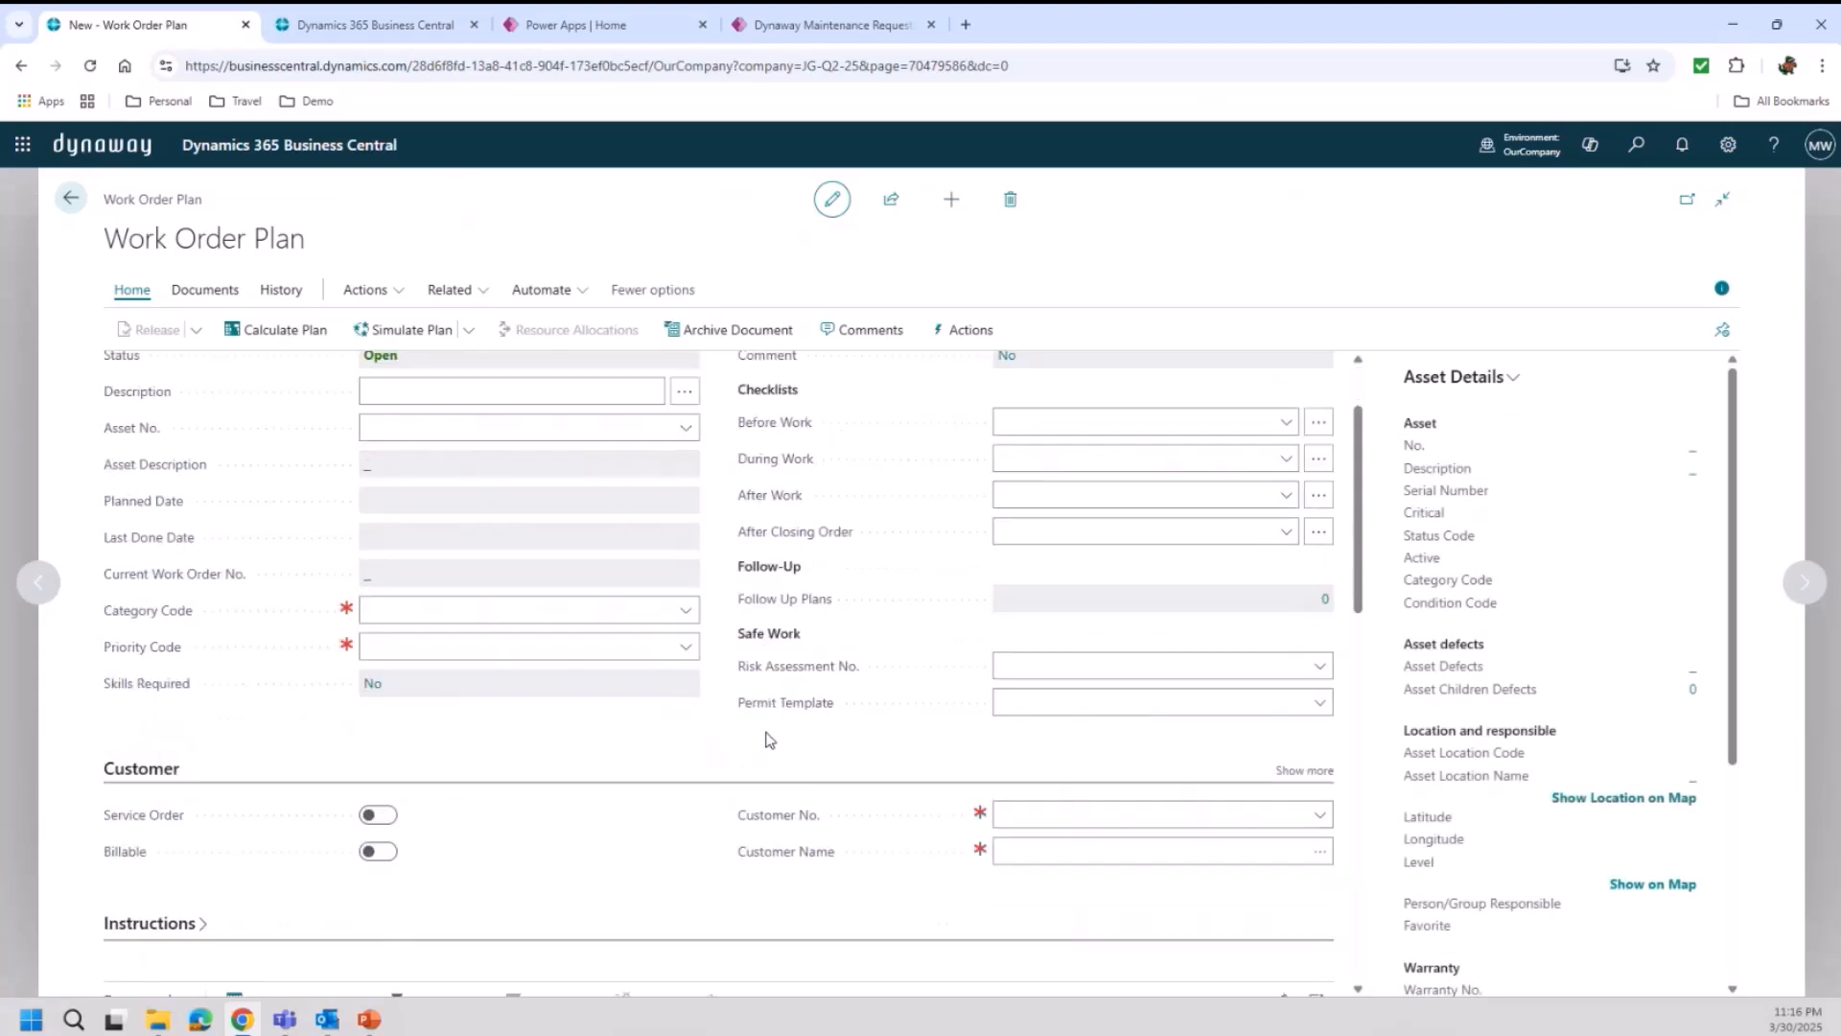
scroll(757, 743, "down", 2)
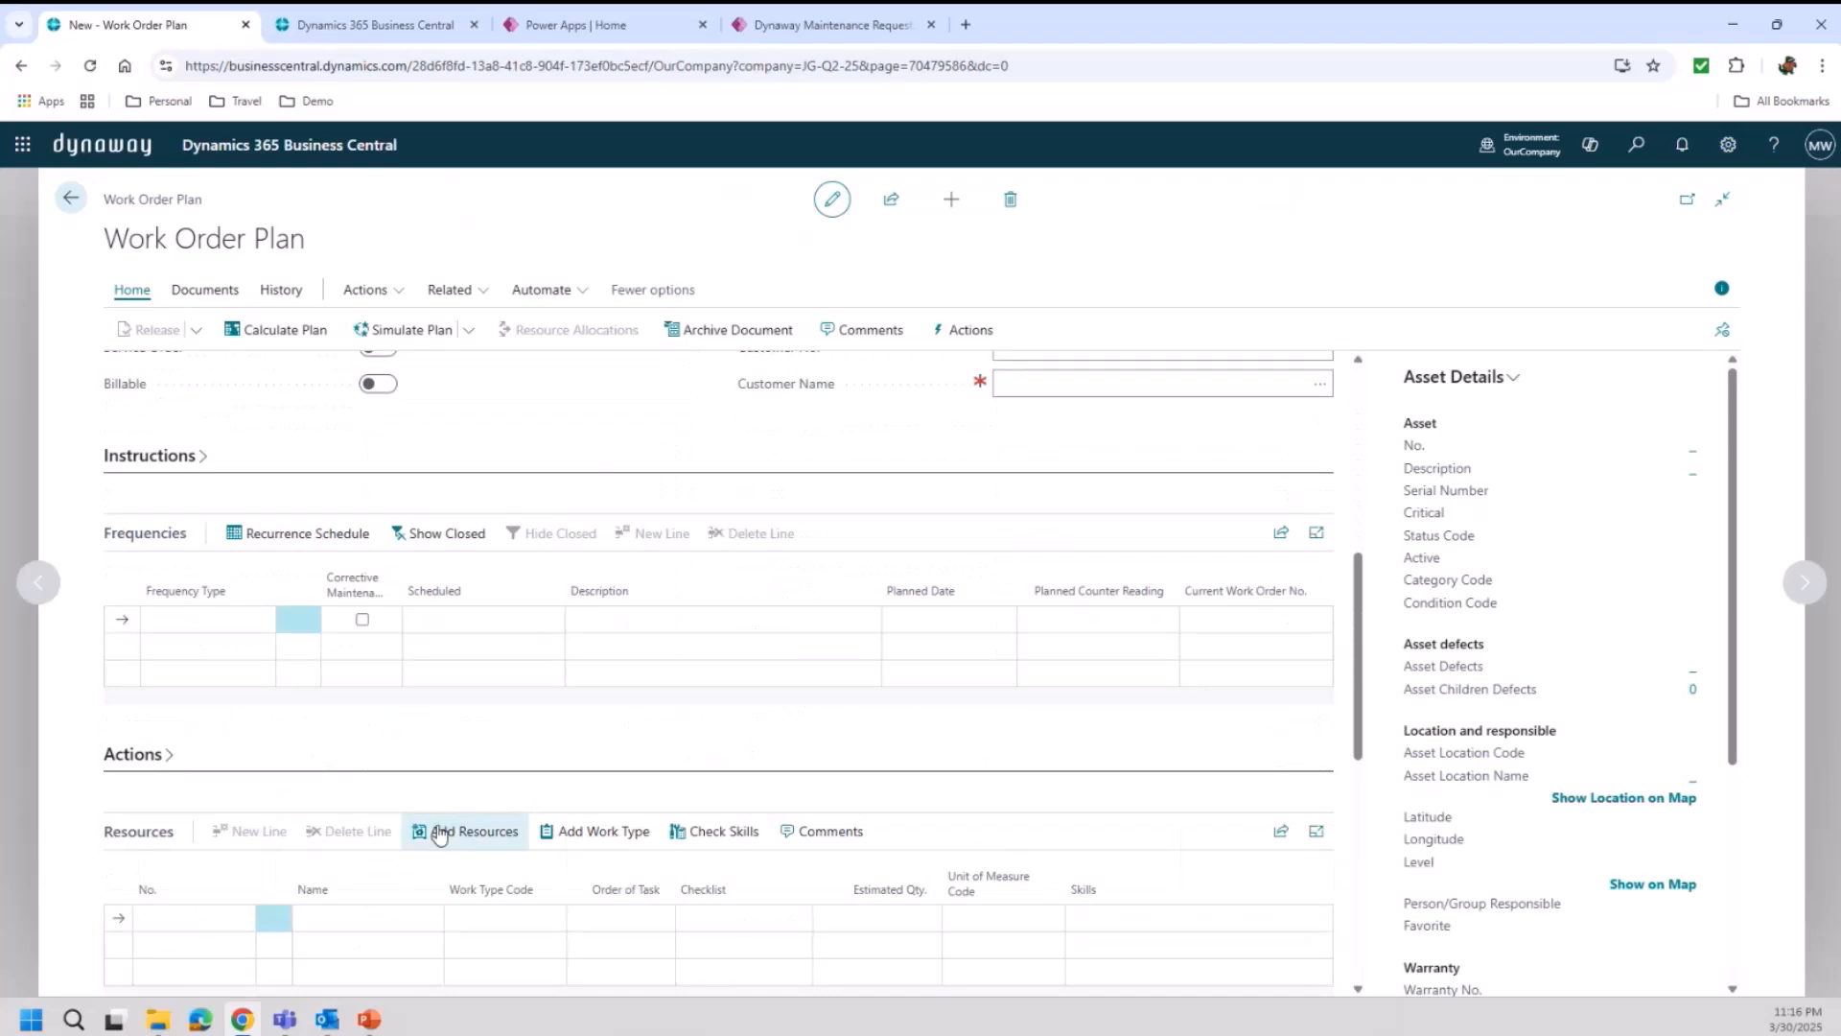
Look through the frequency types for the plan's first frequency line, leaving it at One-off
left_click(209, 628)
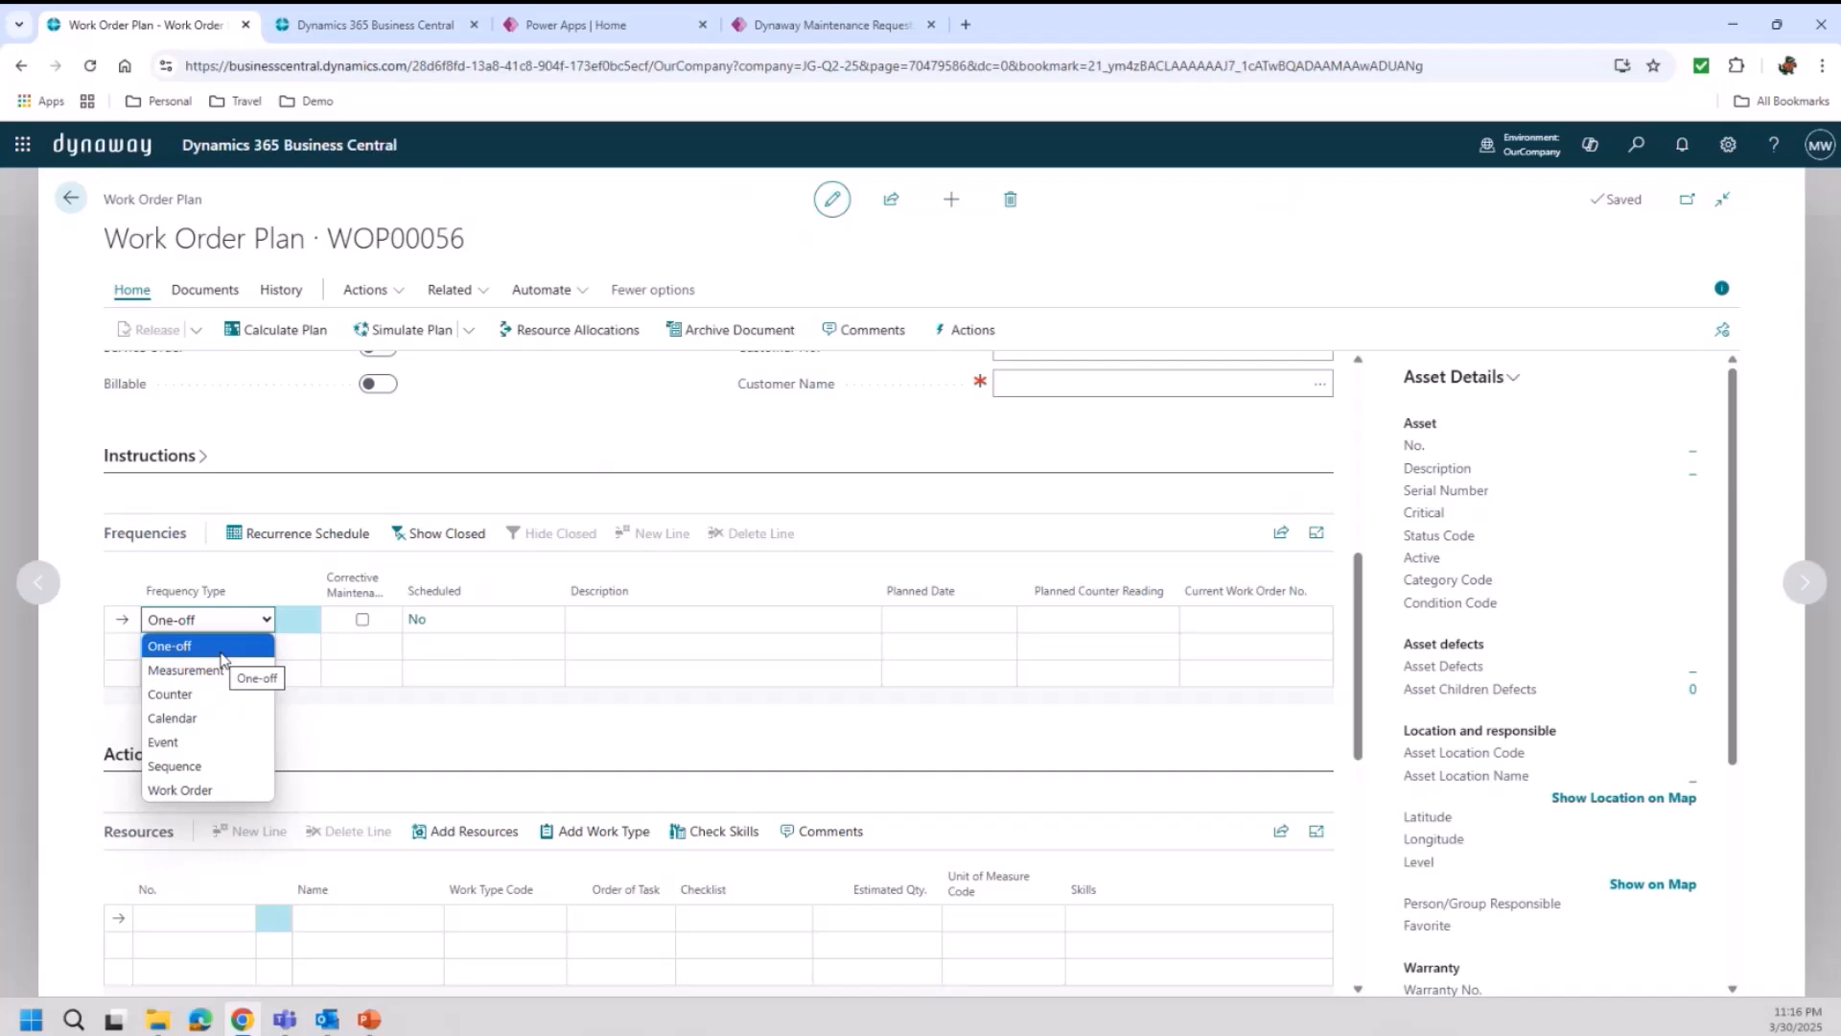
key("Down")
key("Down")
key("Down")
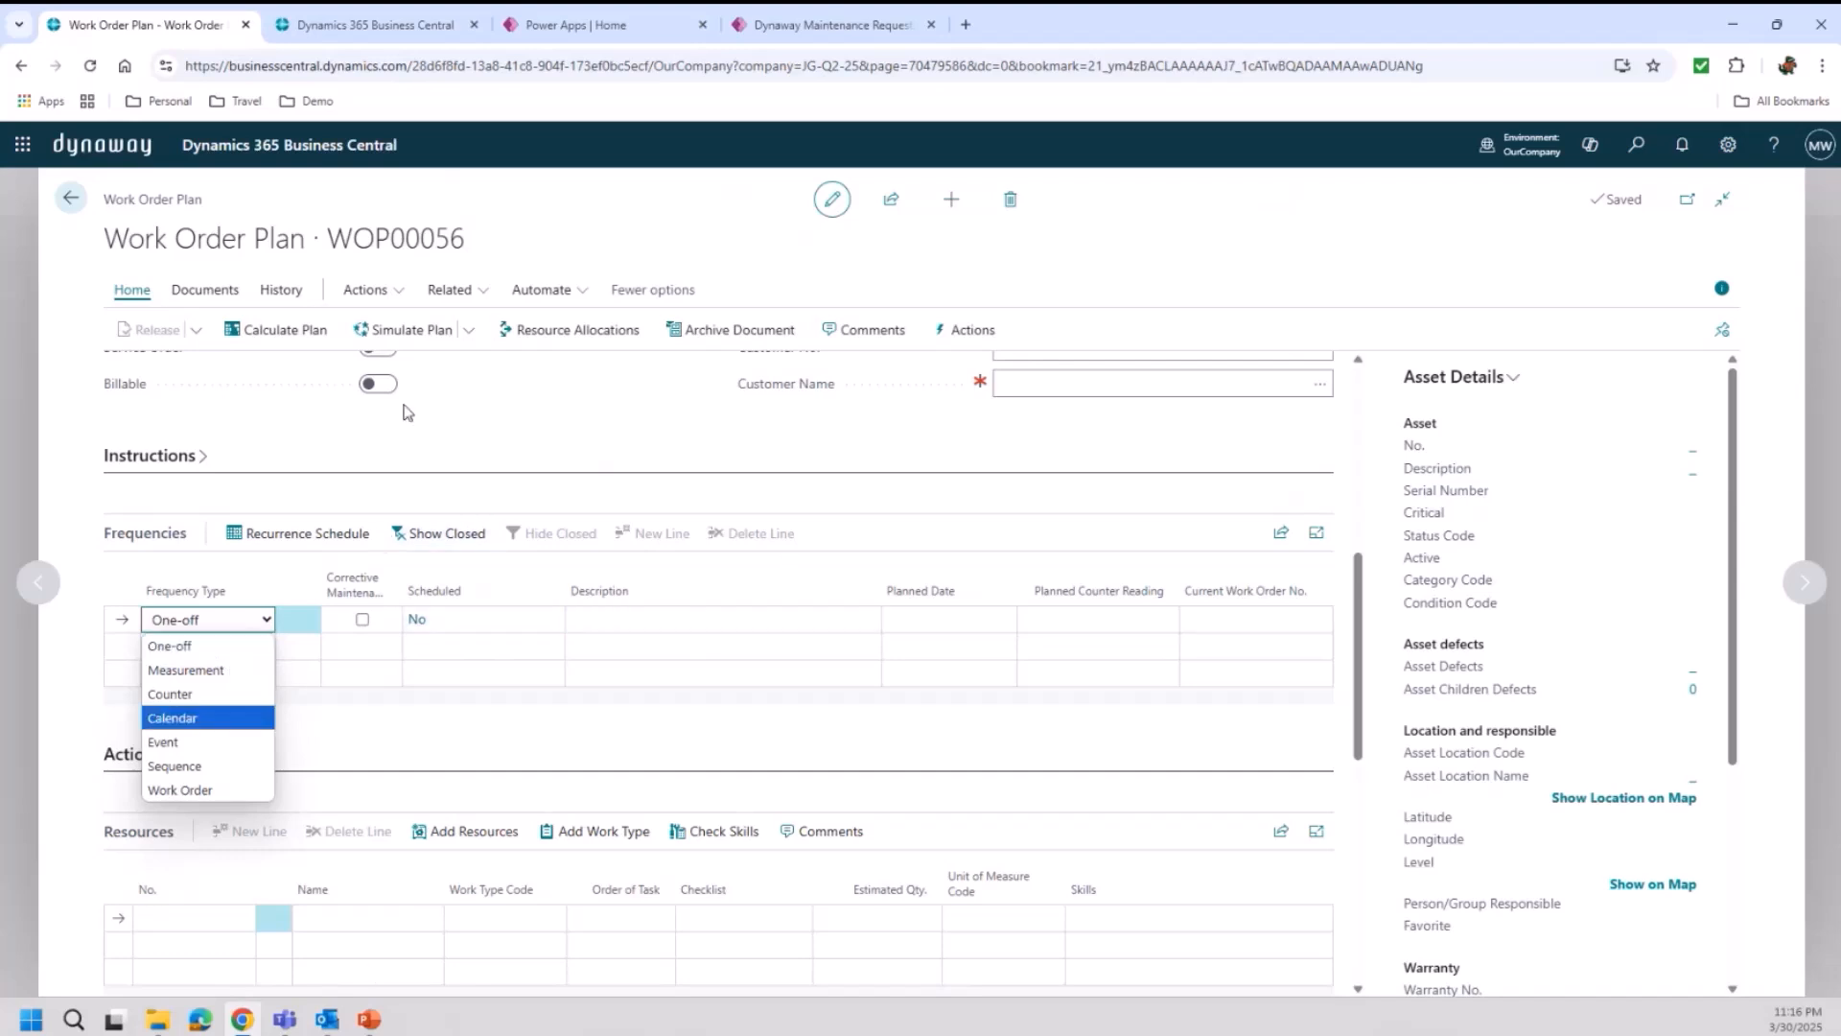
left_click(660, 439)
View the resources that can be assigned to the work order plan without adding one
scroll(547, 777, "down", 1)
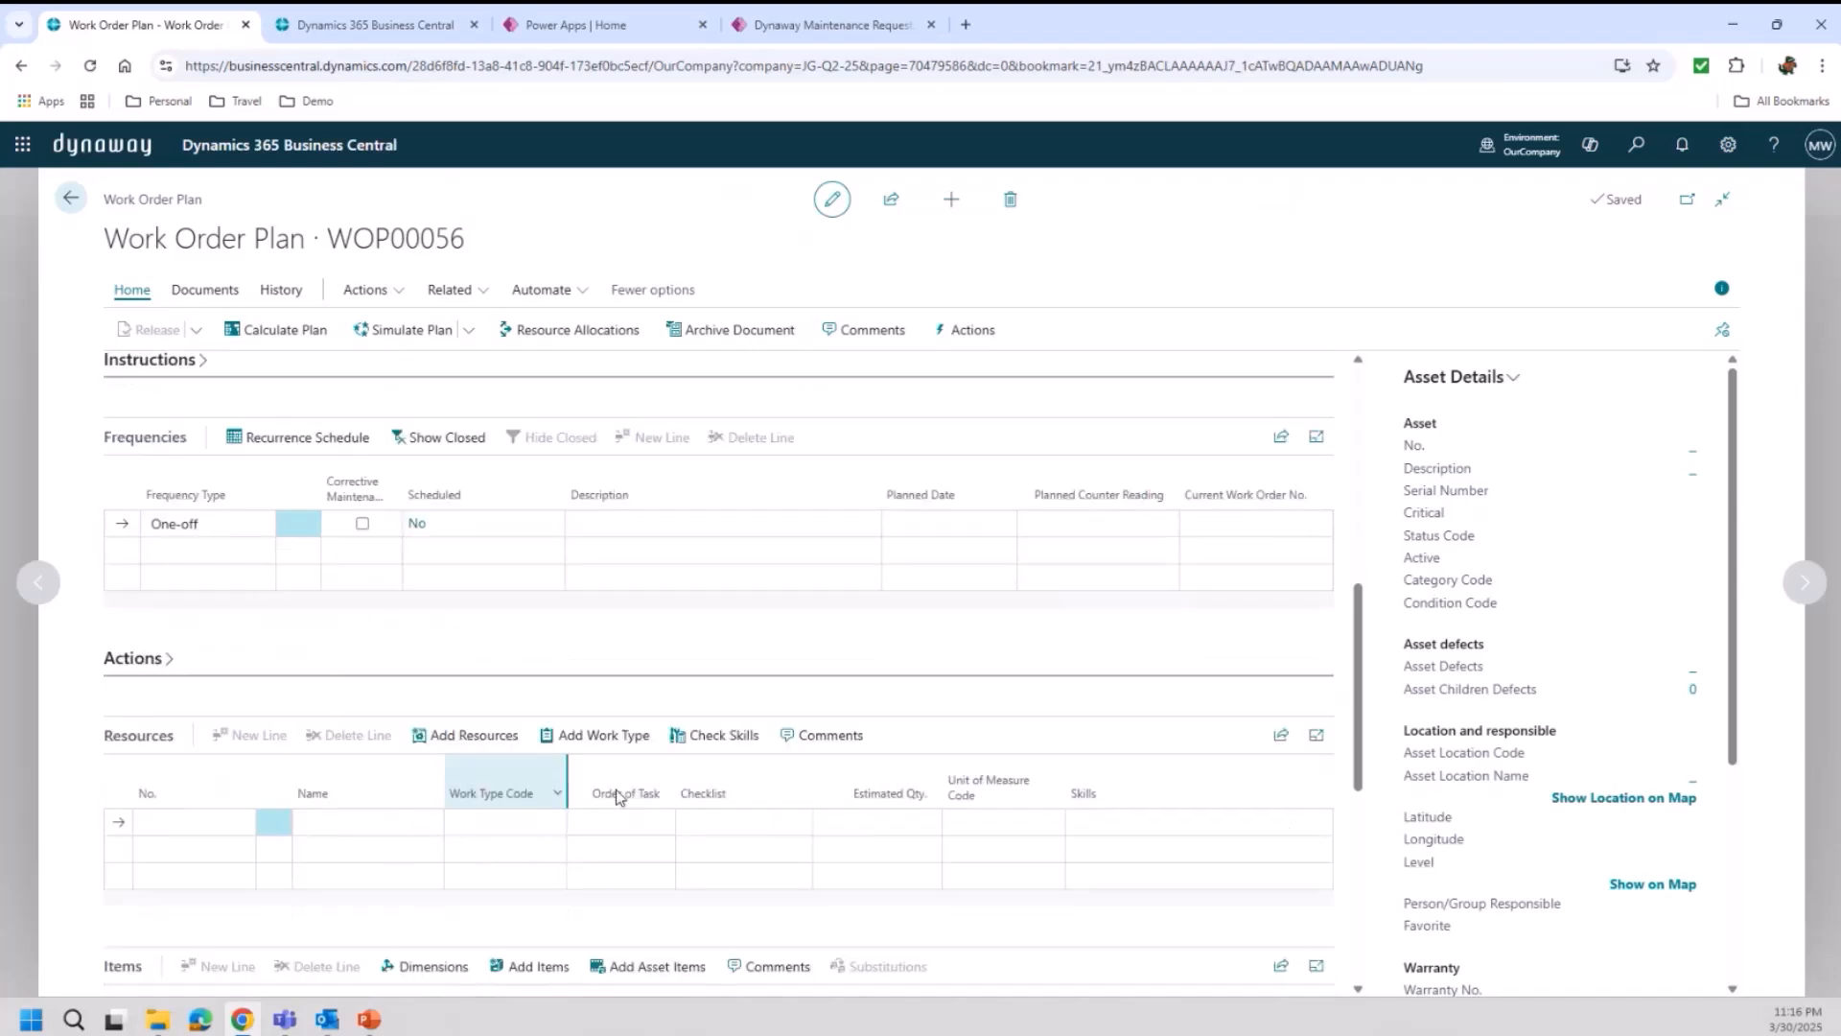
left_click(188, 842)
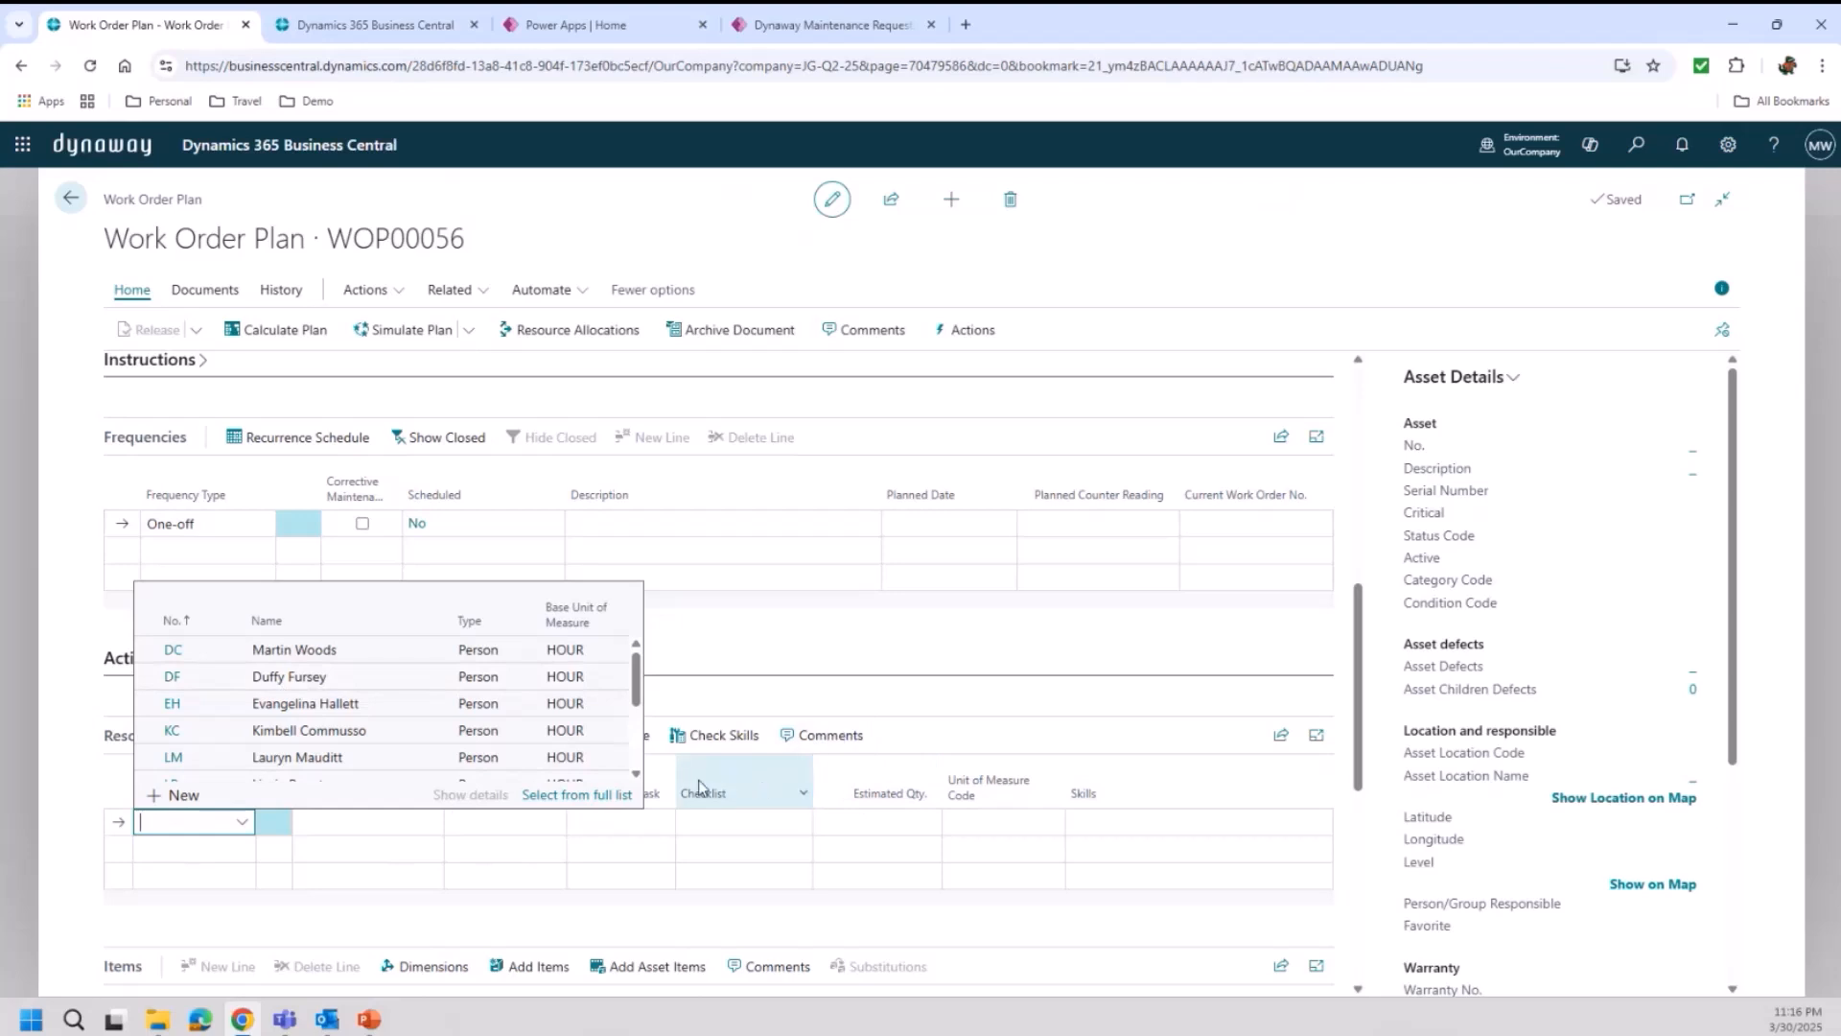
left_click(120, 826)
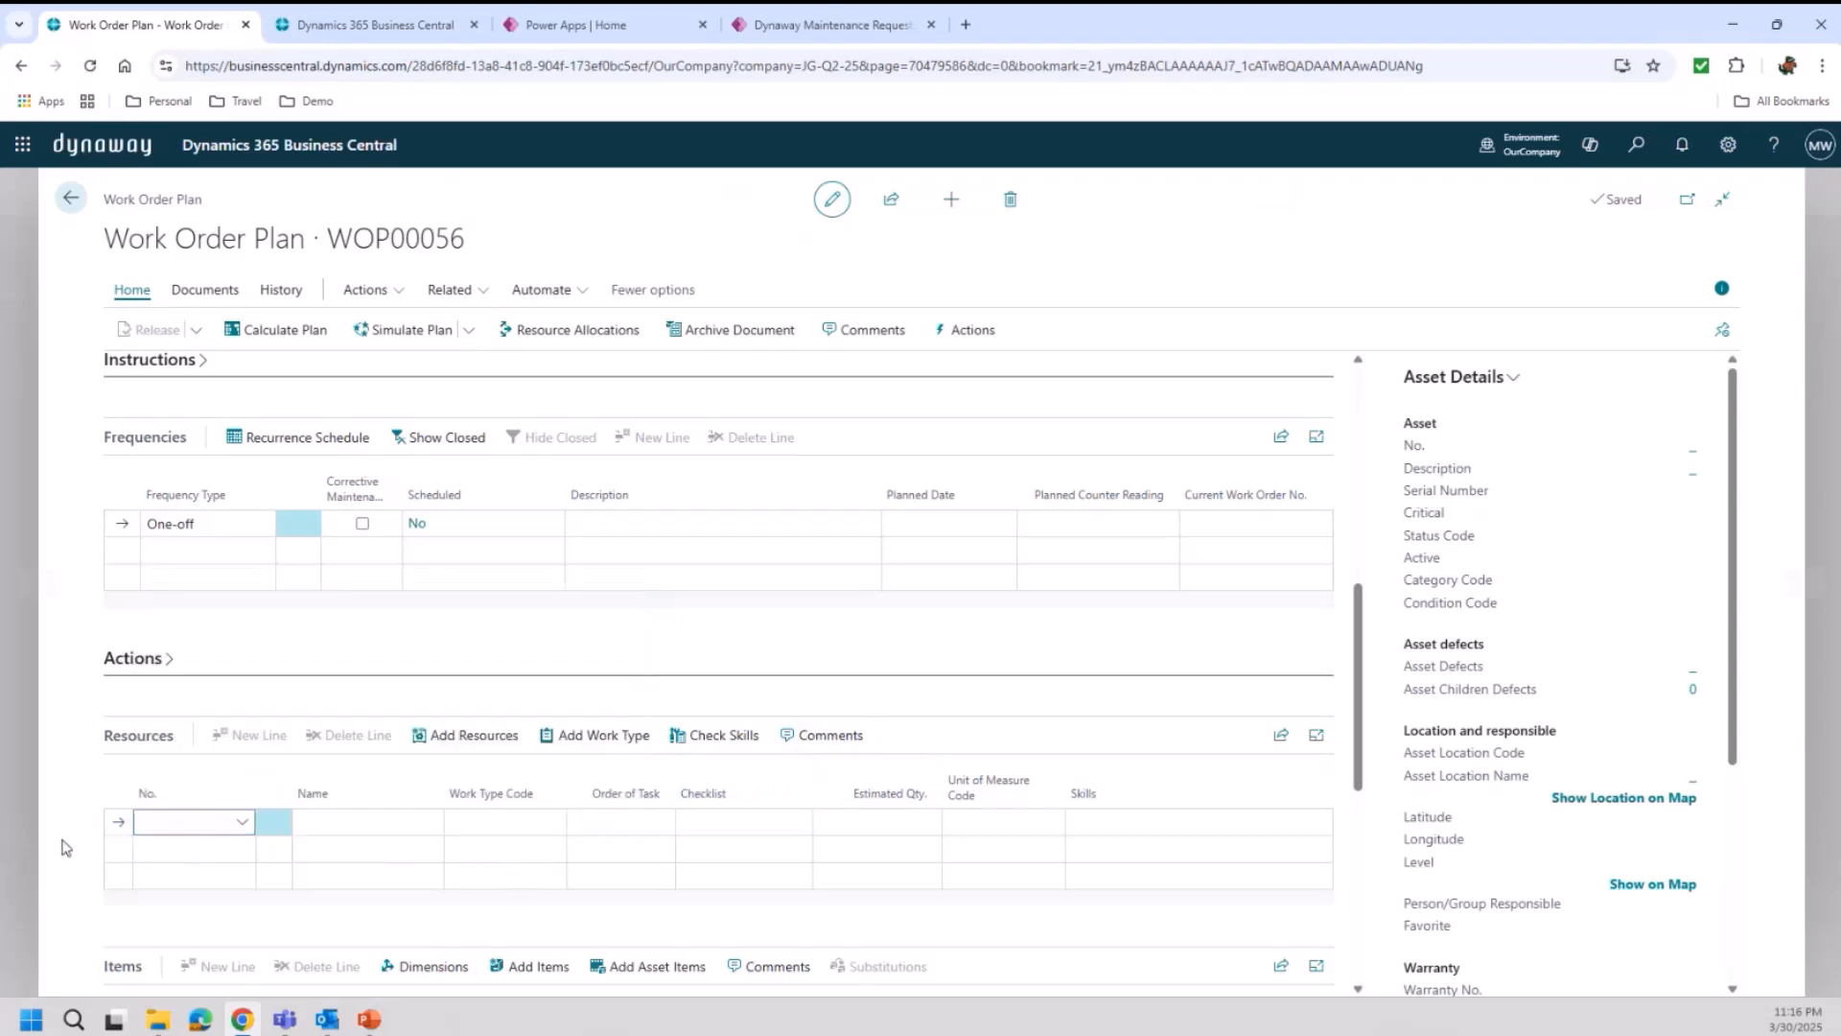
View the items that can be added to the work order plan without selecting one, and return to its general details
scroll(390, 777, "down", 3)
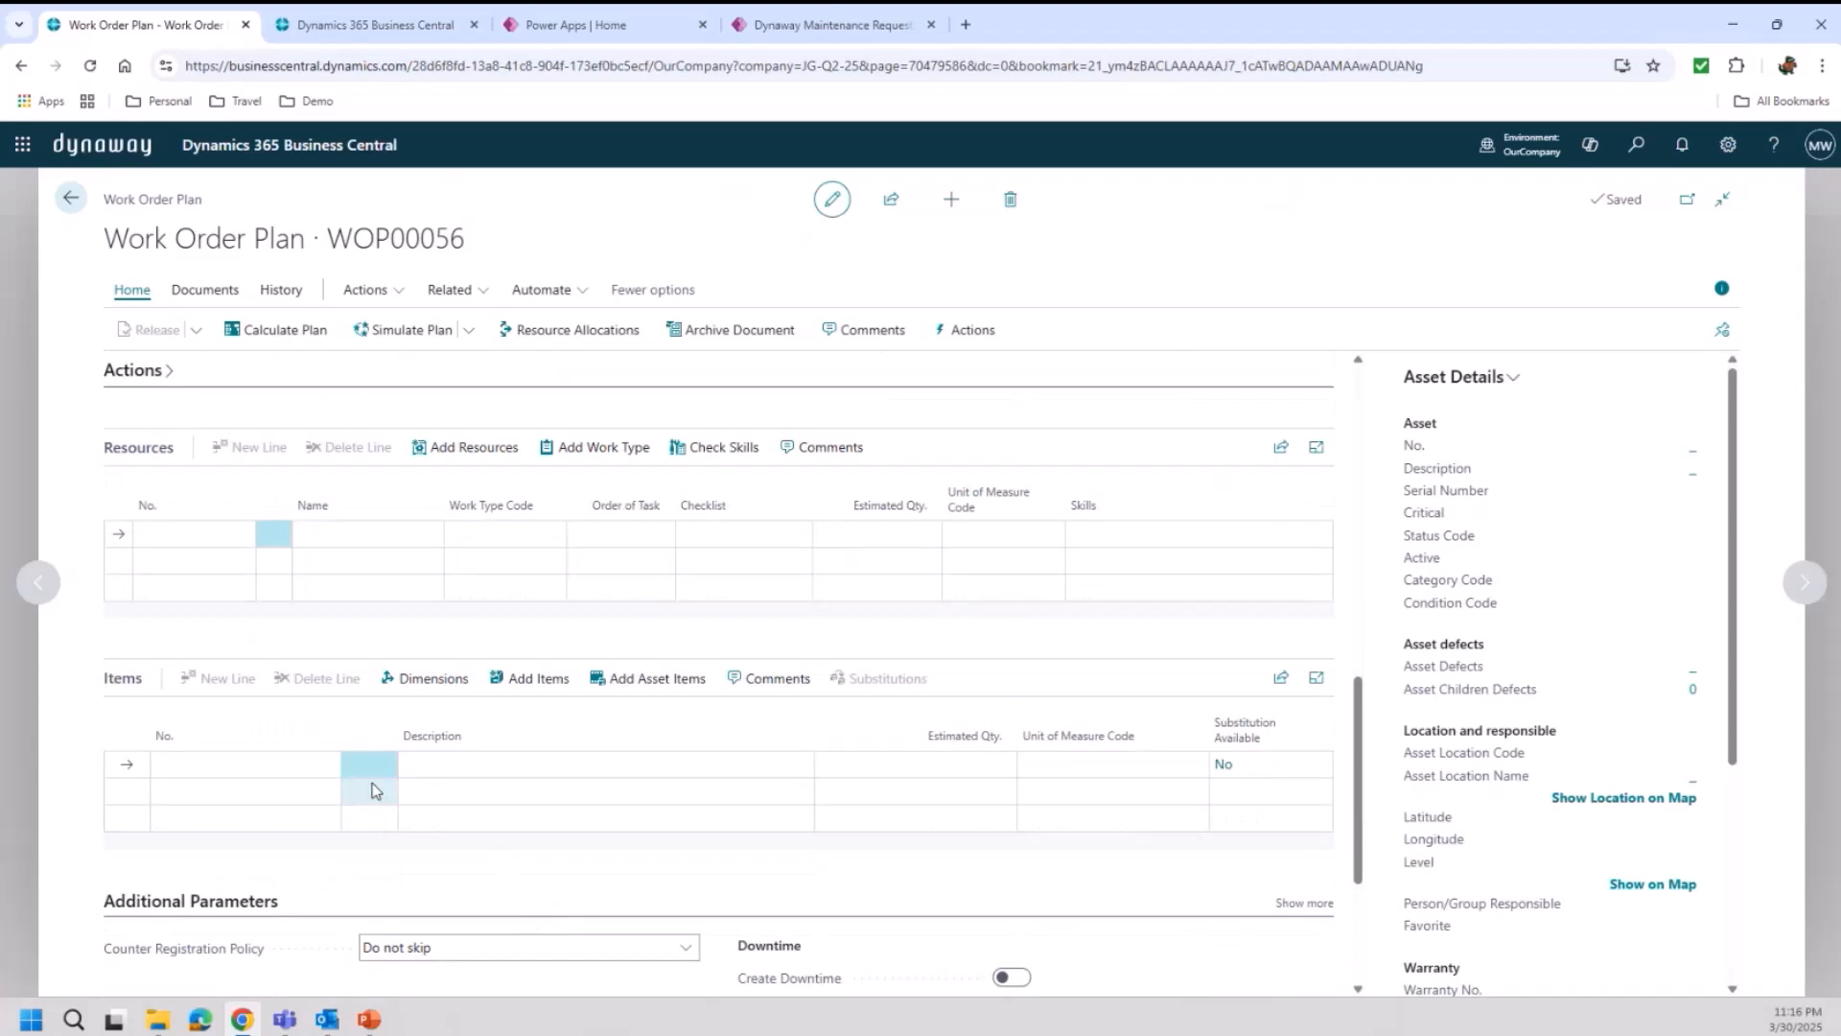
scroll(304, 792, "down", 2)
left_click(299, 567)
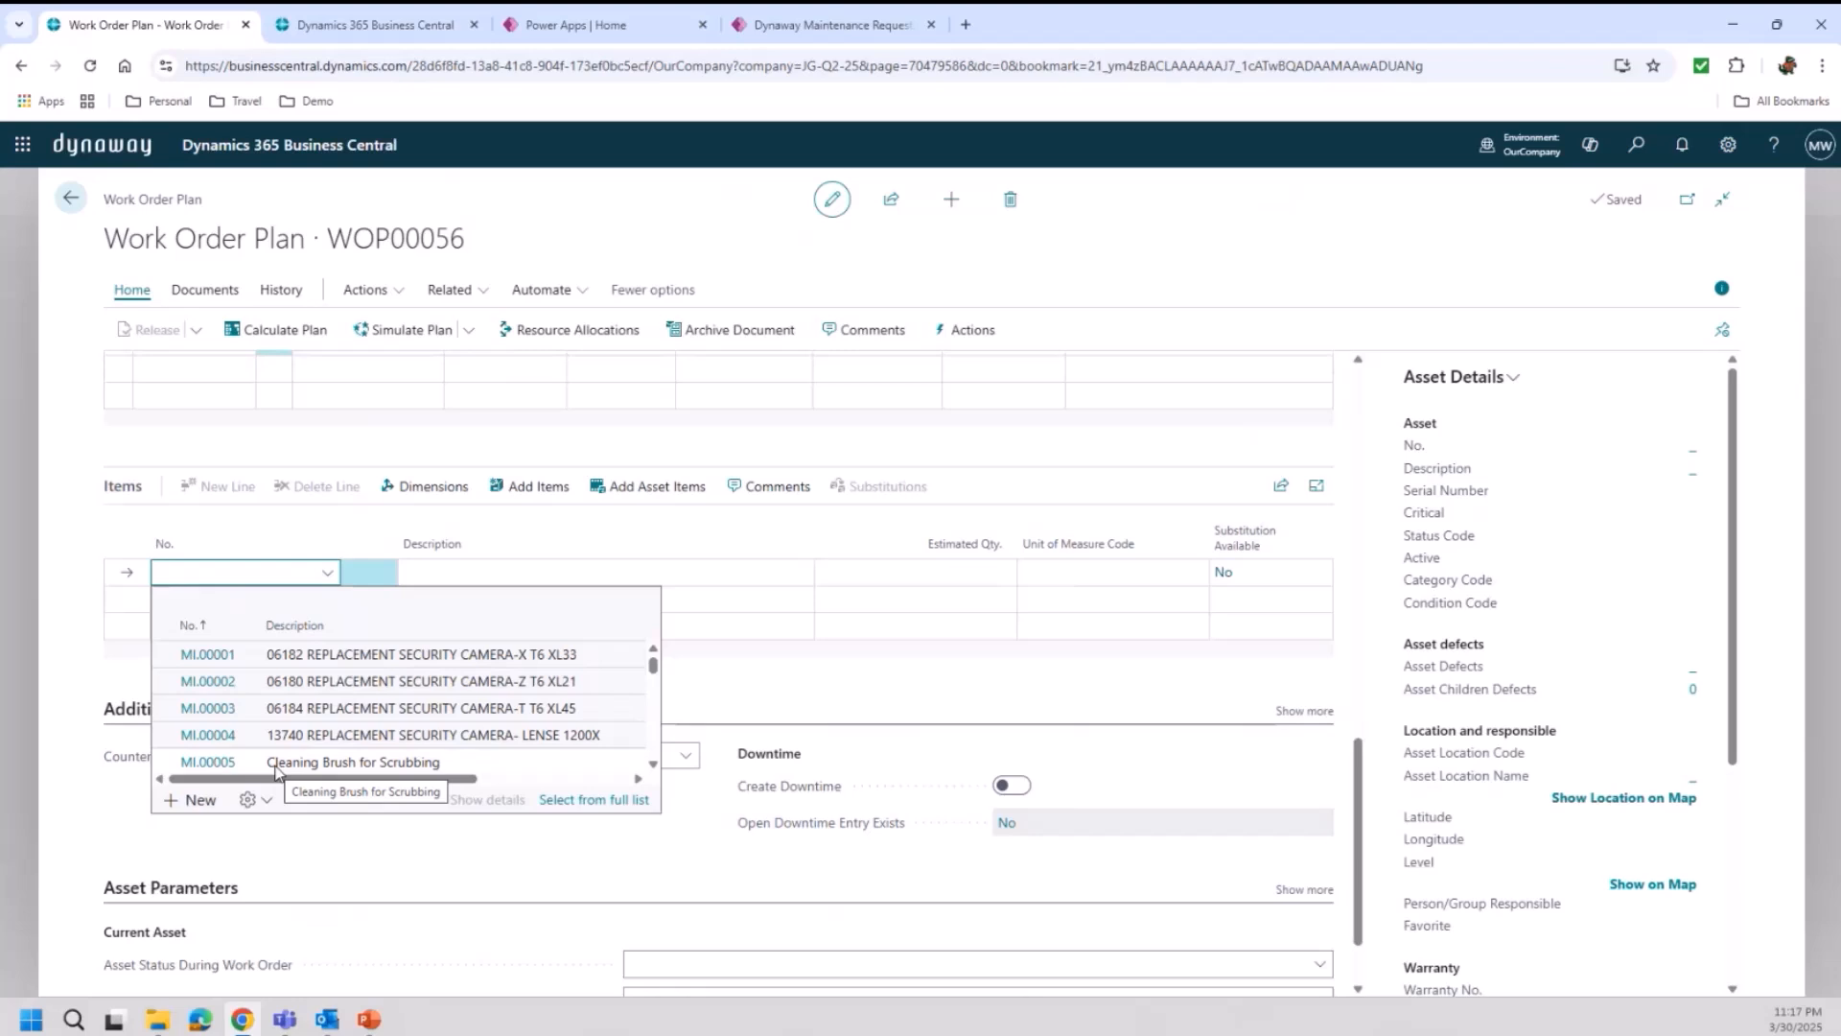
left_click(911, 735)
scroll(629, 659, "up", 8)
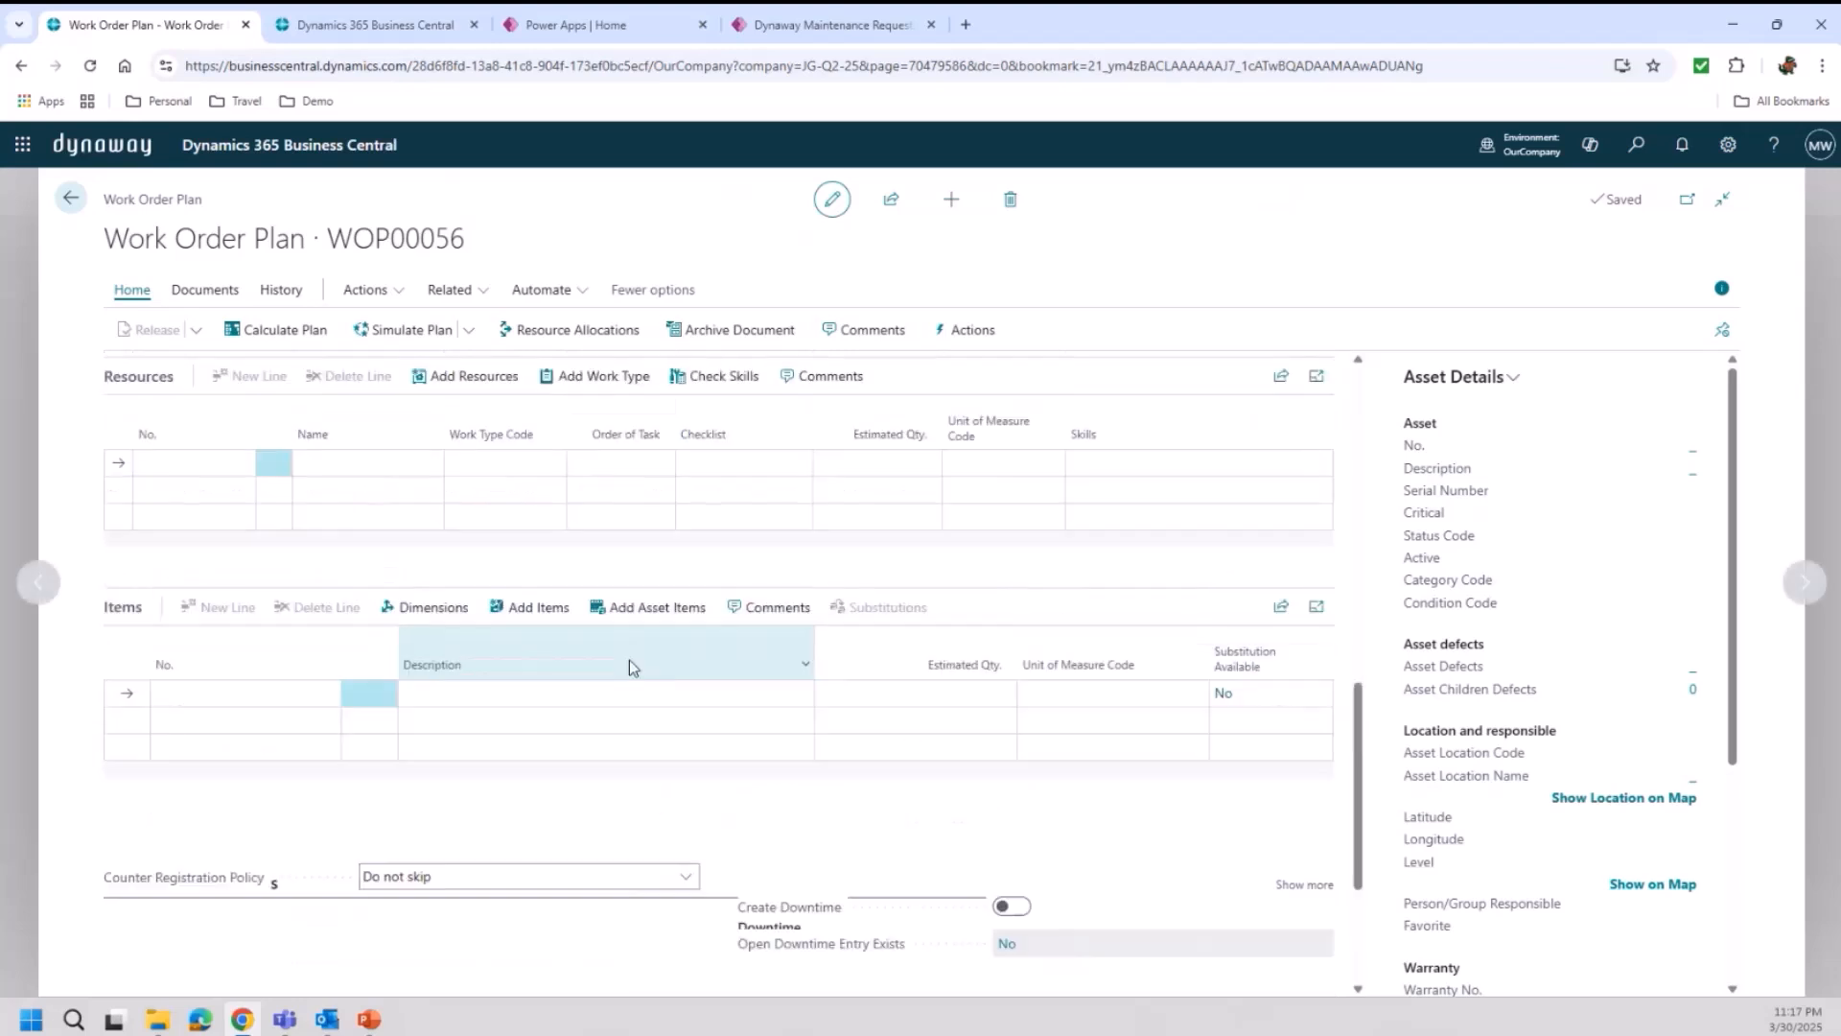
scroll(619, 662, "up", 4)
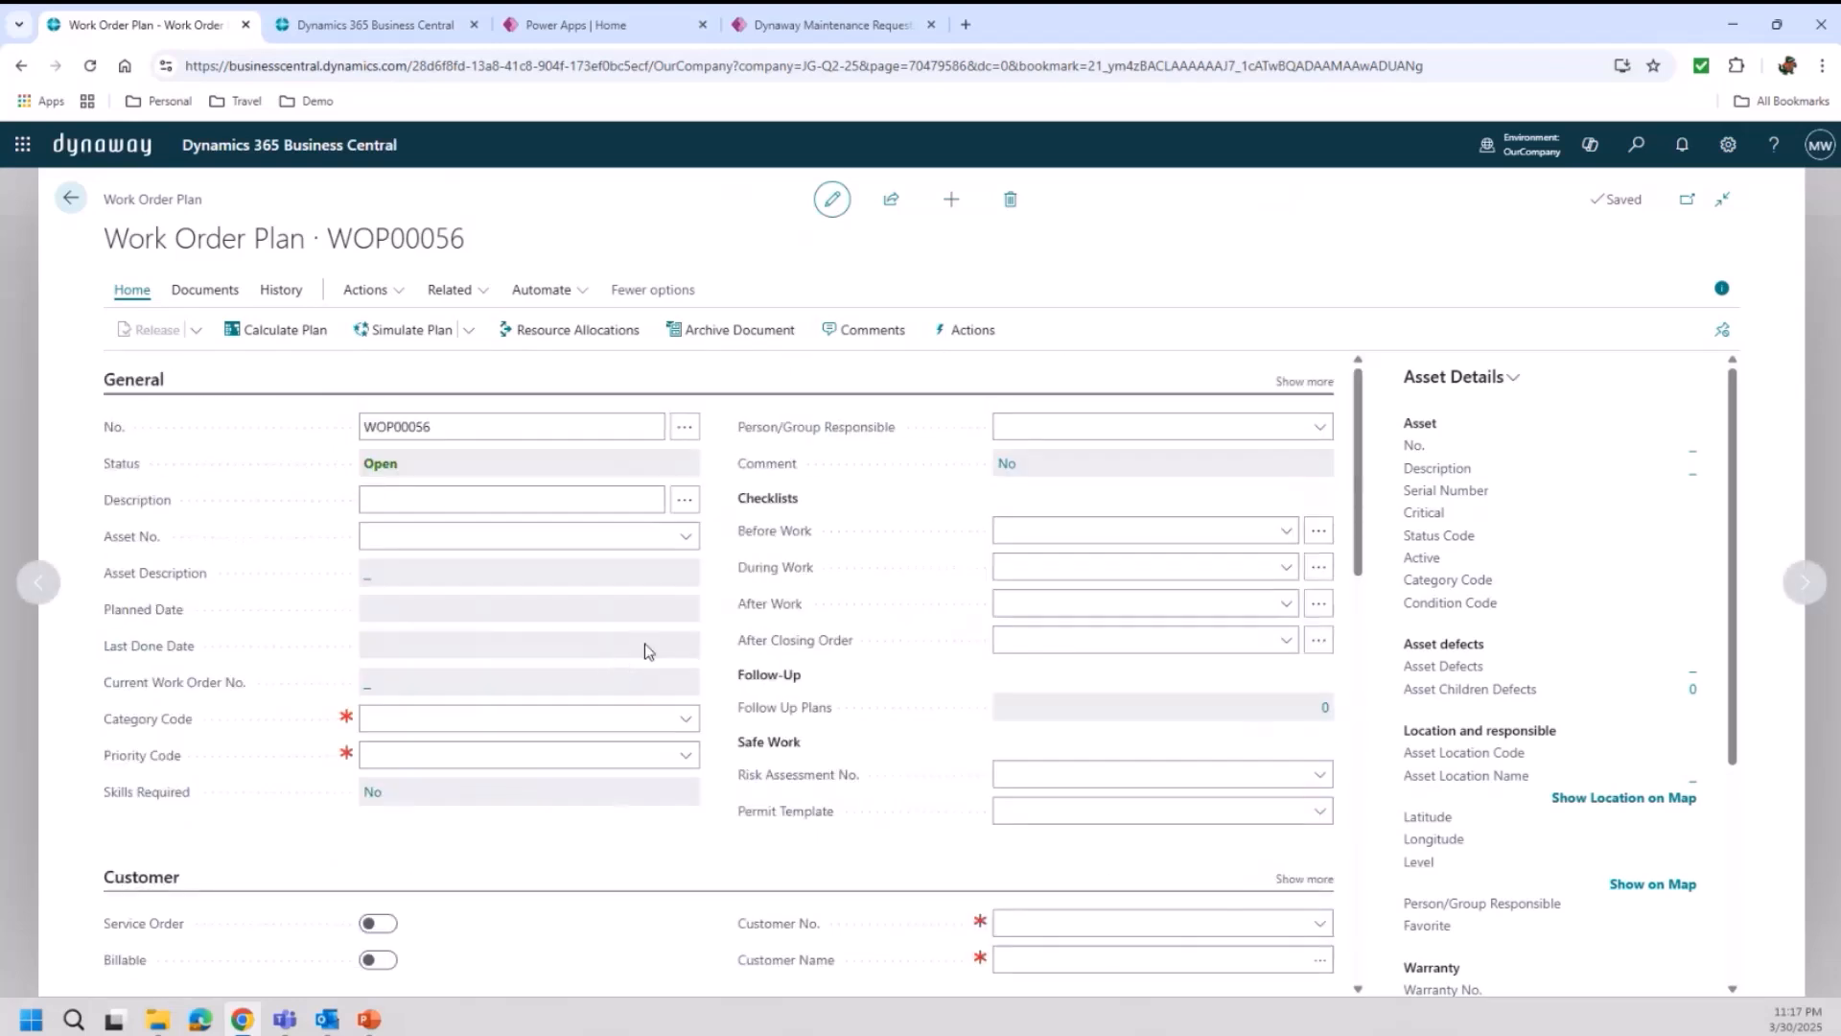